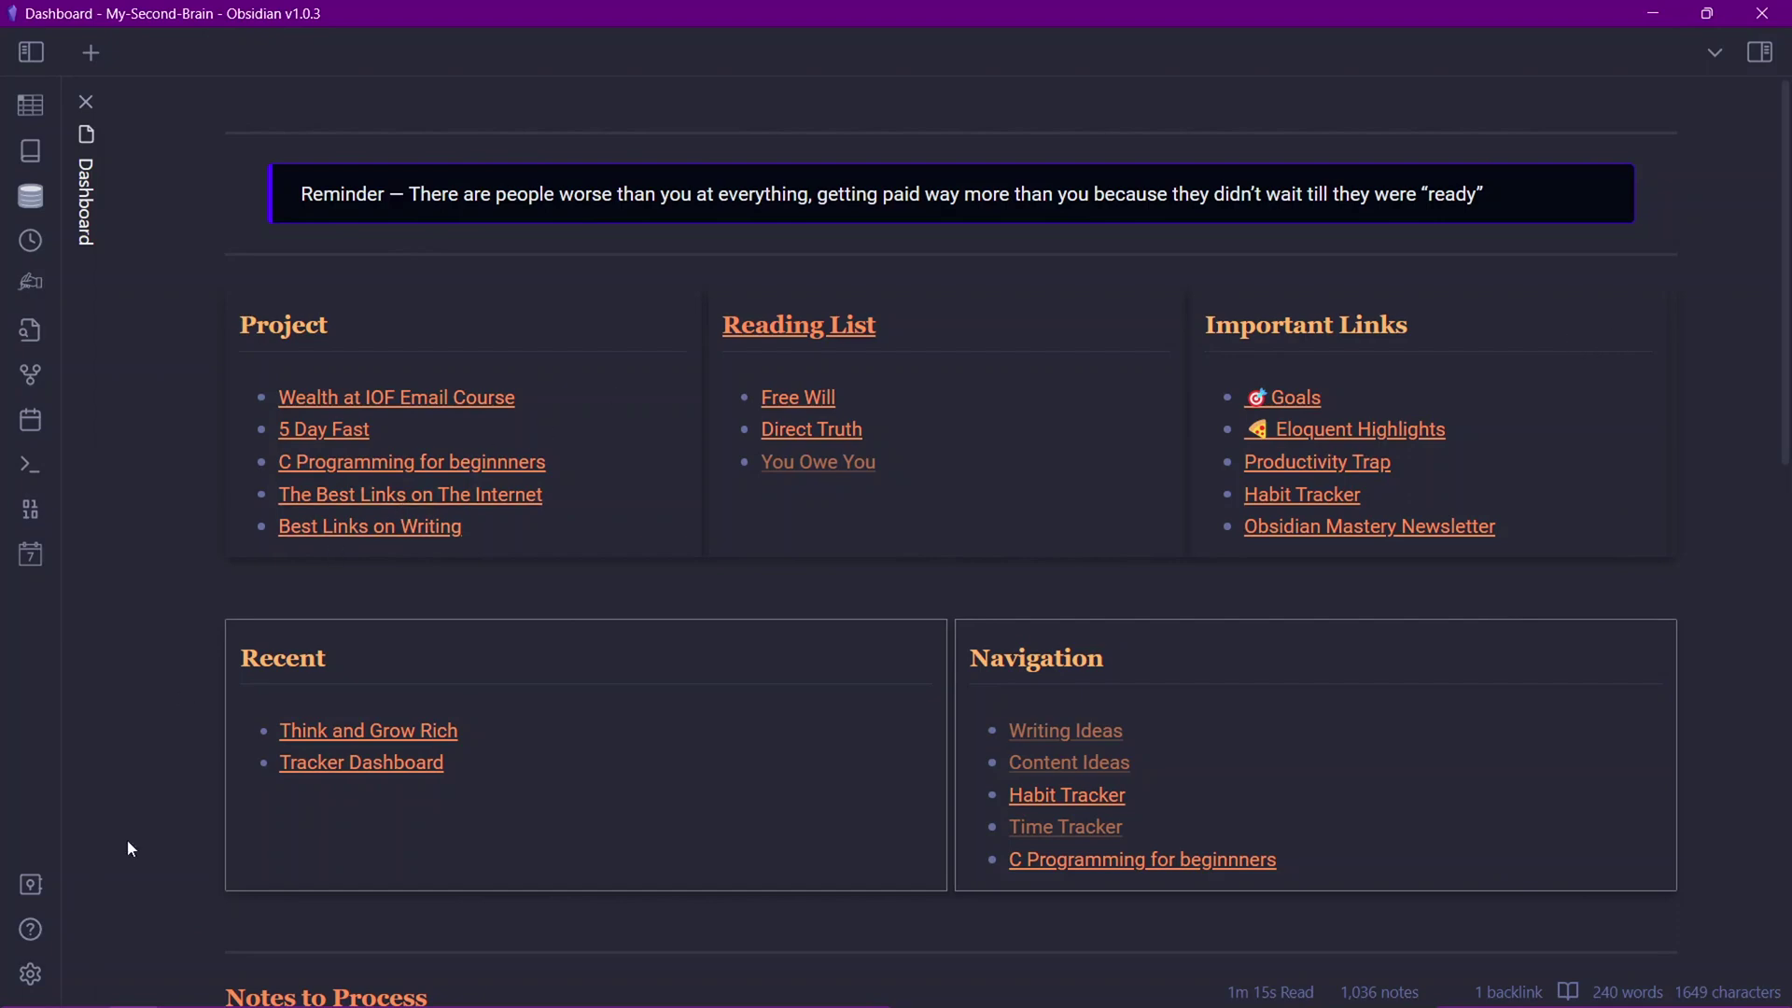
Search the community plugin catalogue in Settings for 'obsidian projects'
{"action": "left_click", "coordinate": [31, 974]}
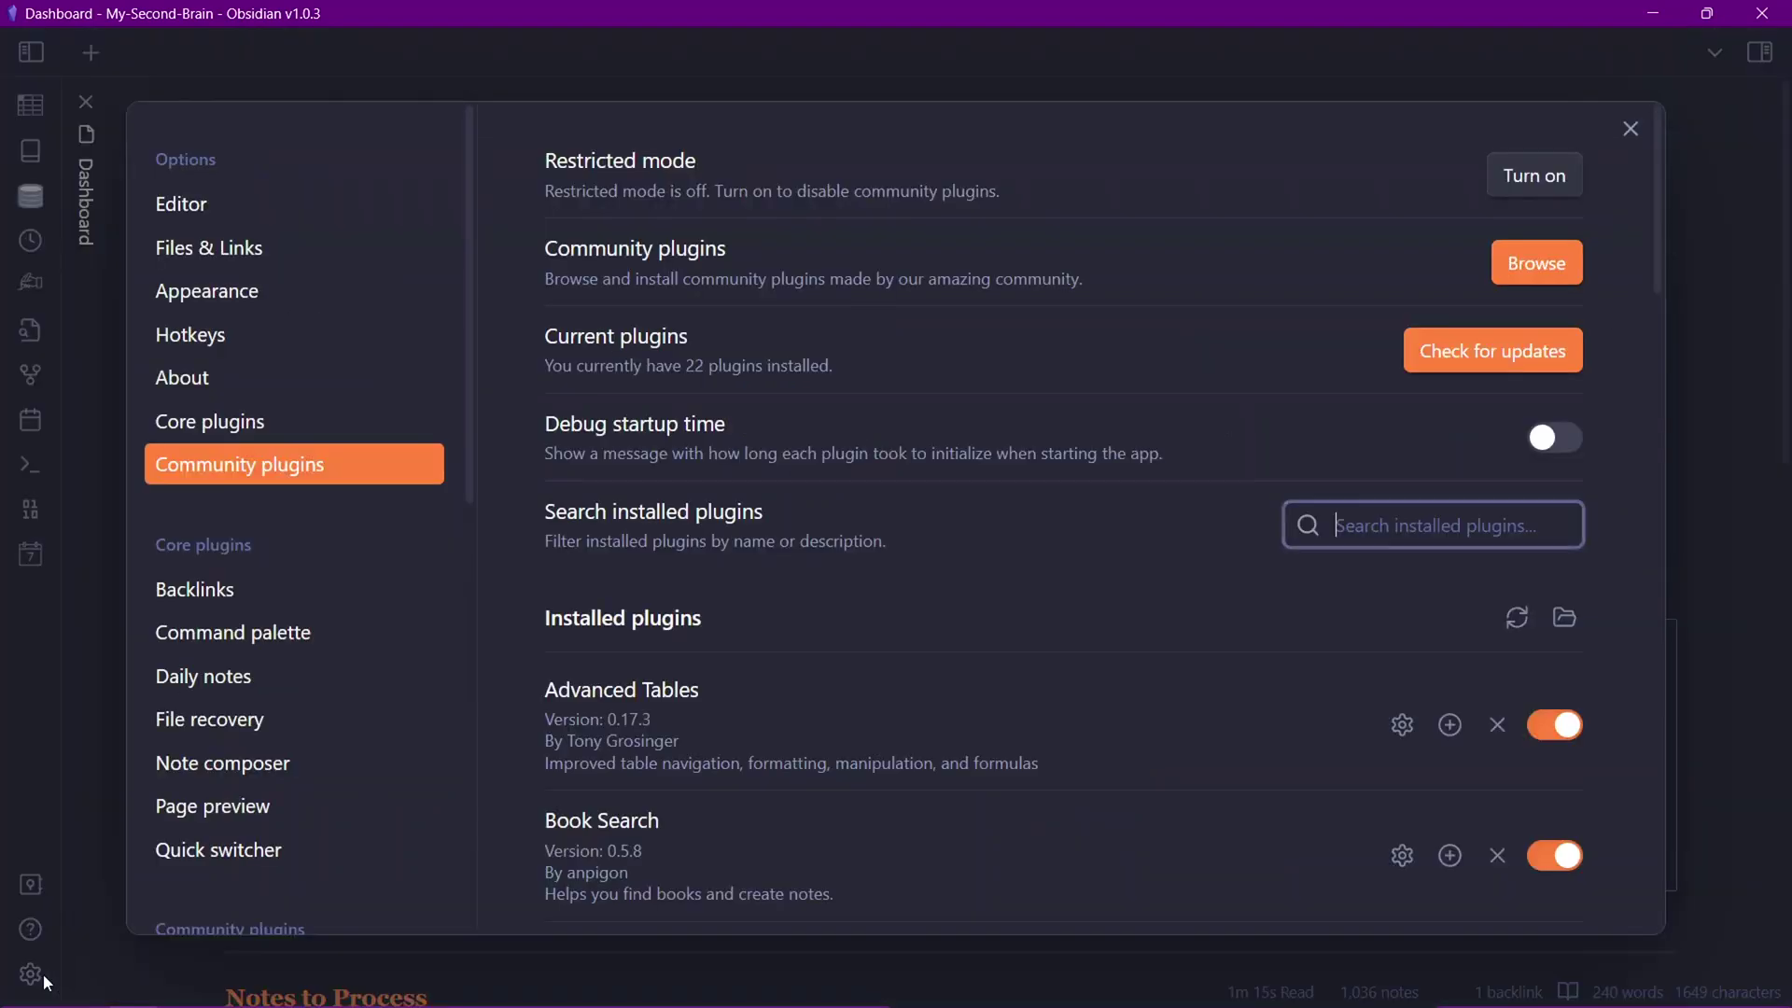
{"action": "left_click", "coordinate": [260, 207]}
{"action": "left_click", "coordinate": [301, 470]}
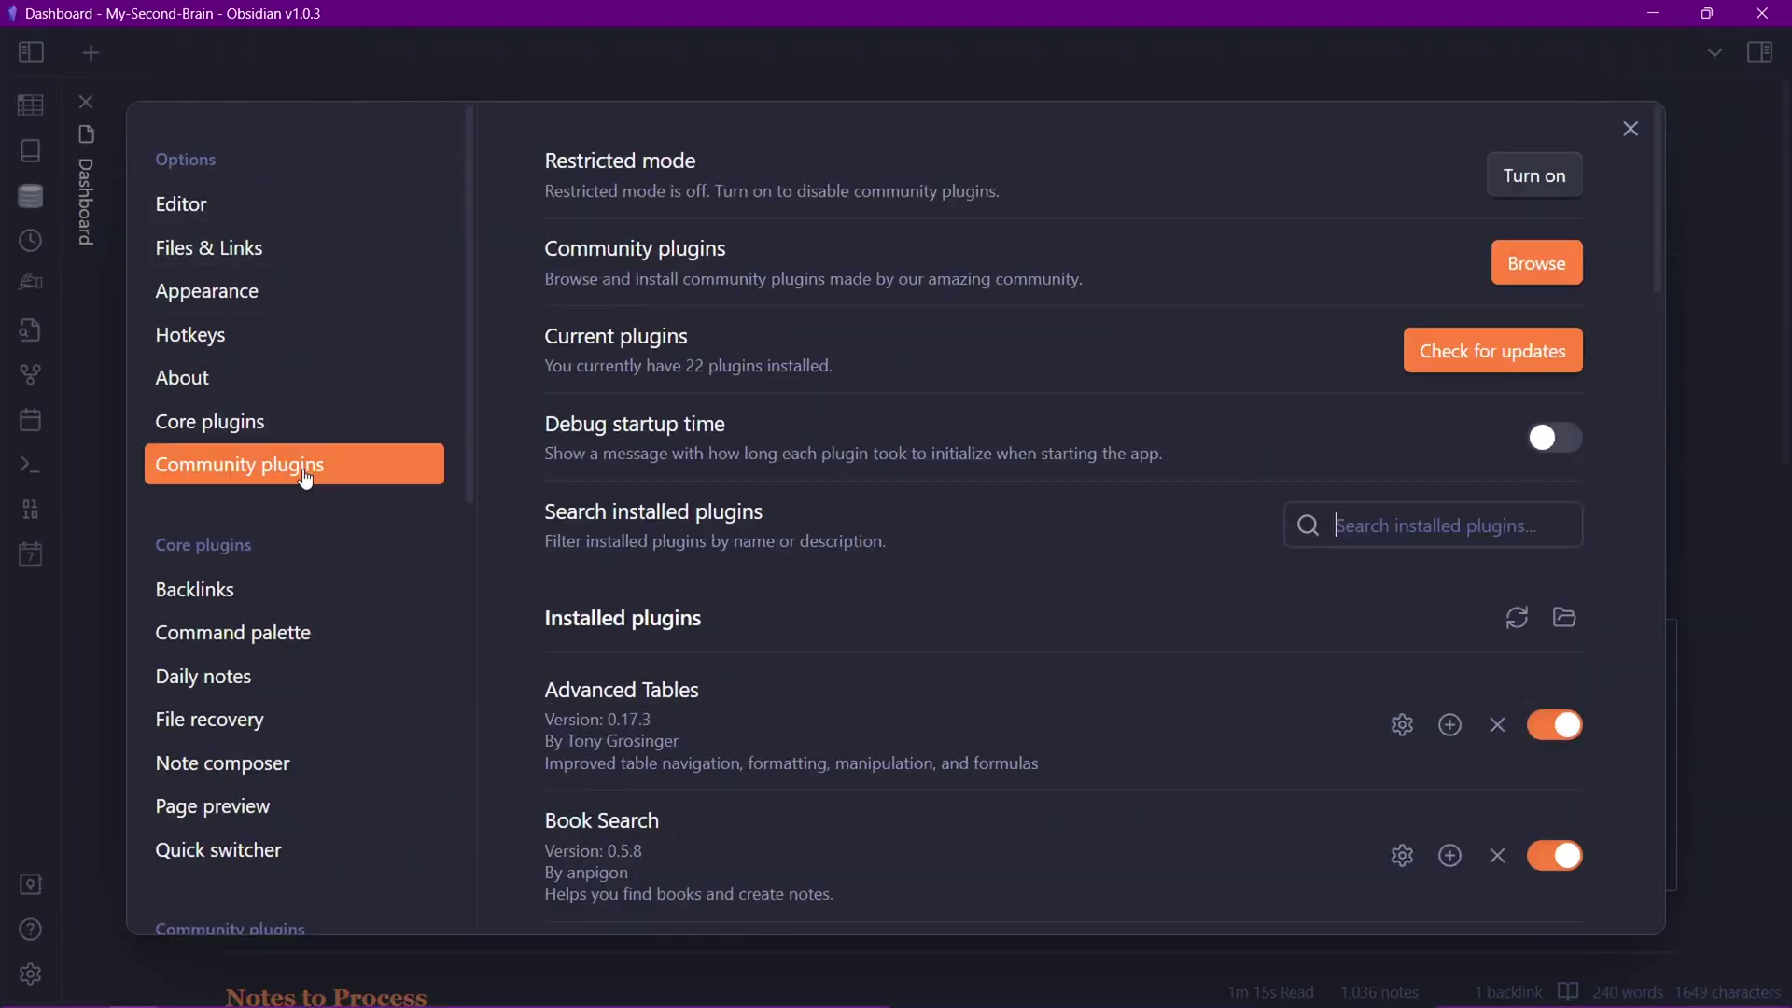
{"action": "left_click", "coordinate": [1540, 263]}
{"action": "type", "text": "obsidian projects"}
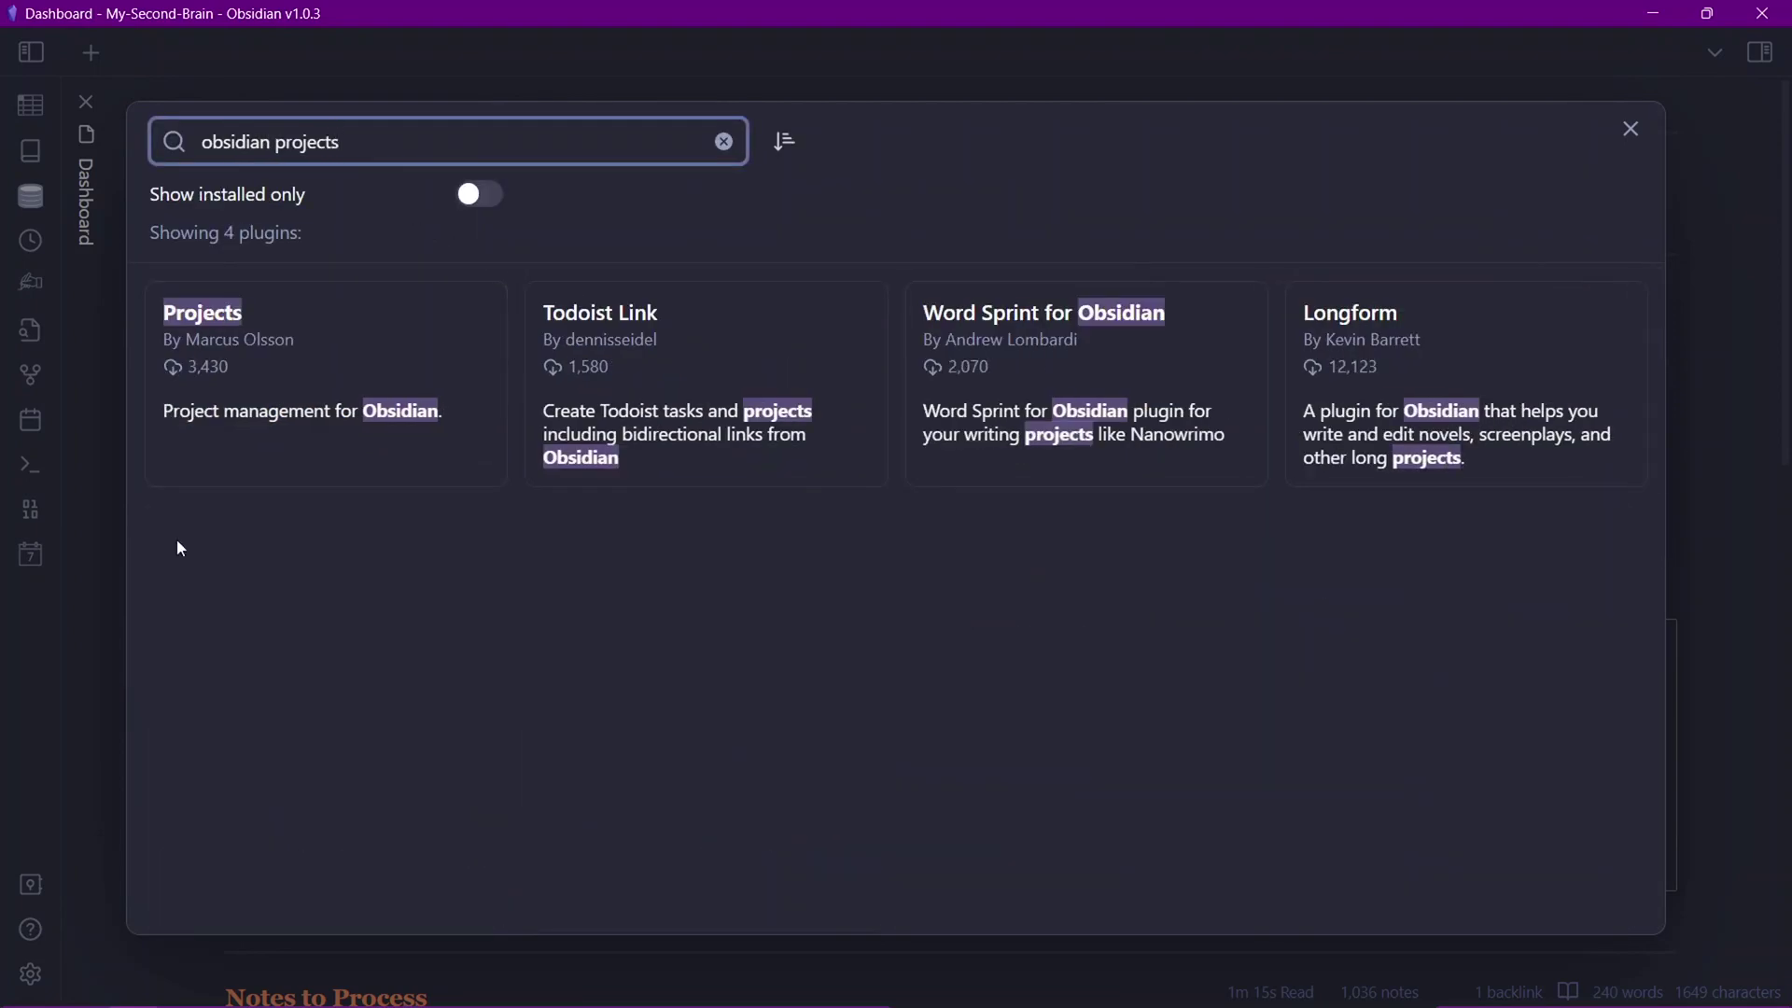
Install and enable the Projects plugin, check its hotkeys, and close Settings
{"action": "left_click", "coordinate": [431, 371]}
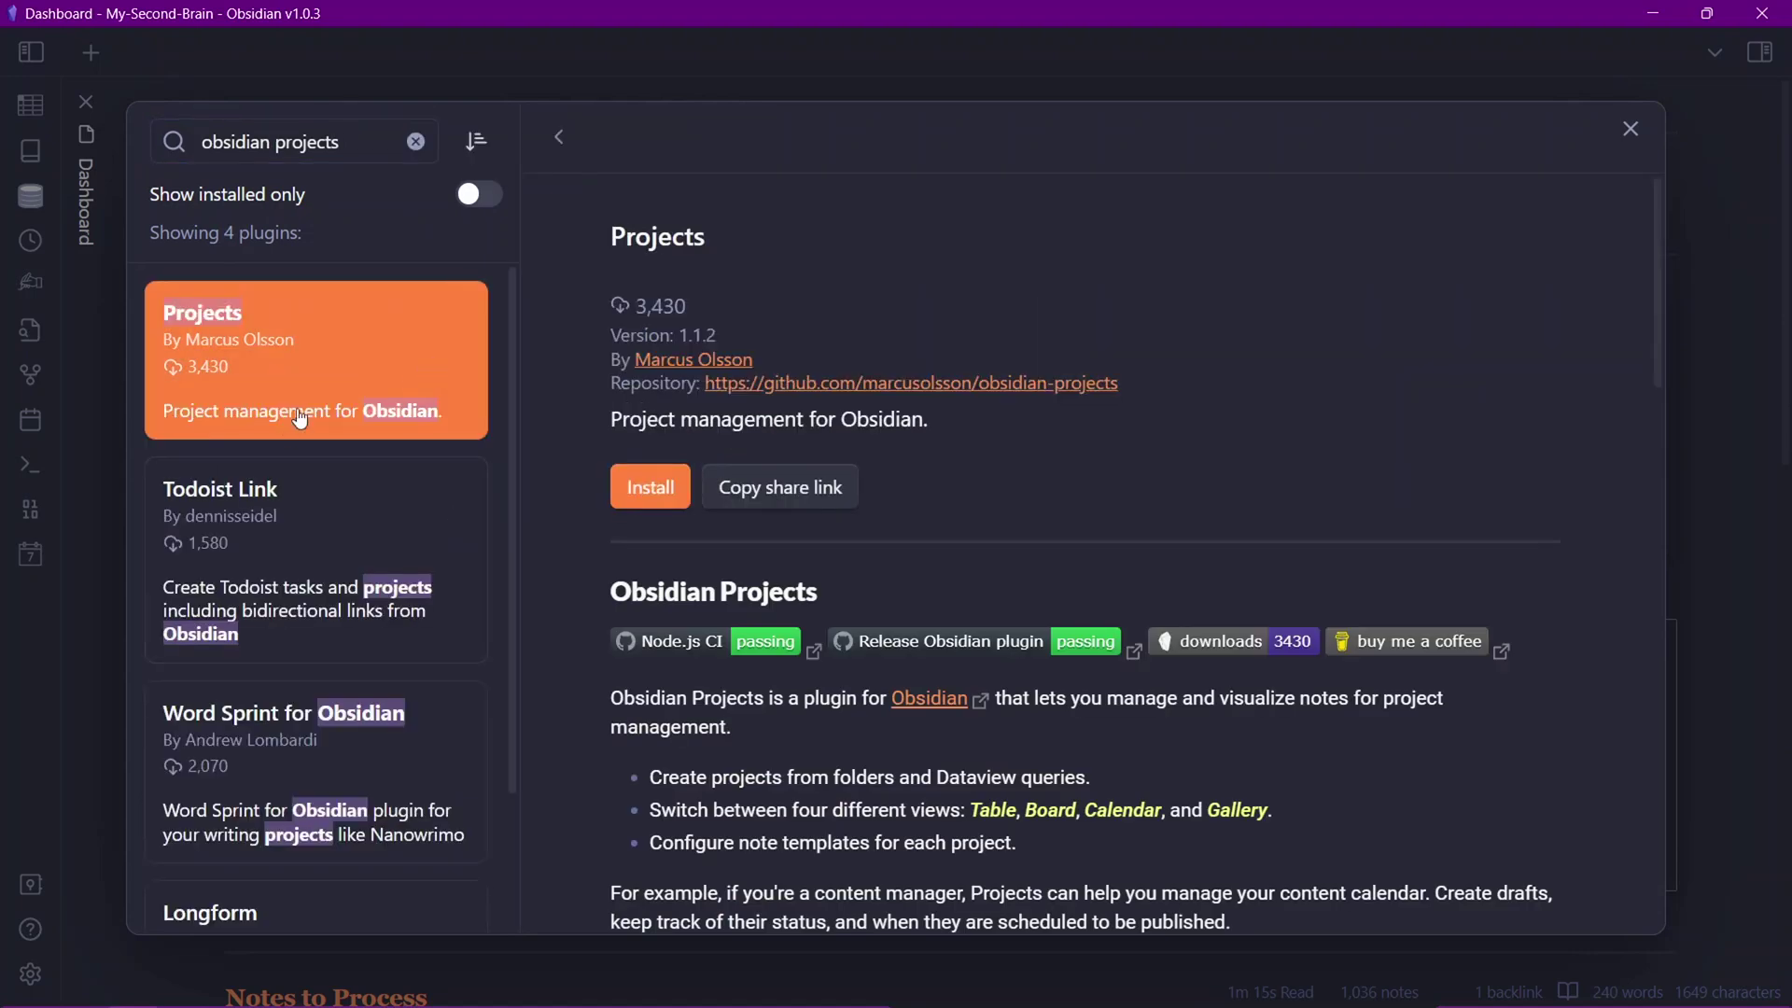
{"action": "left_click", "coordinate": [644, 495]}
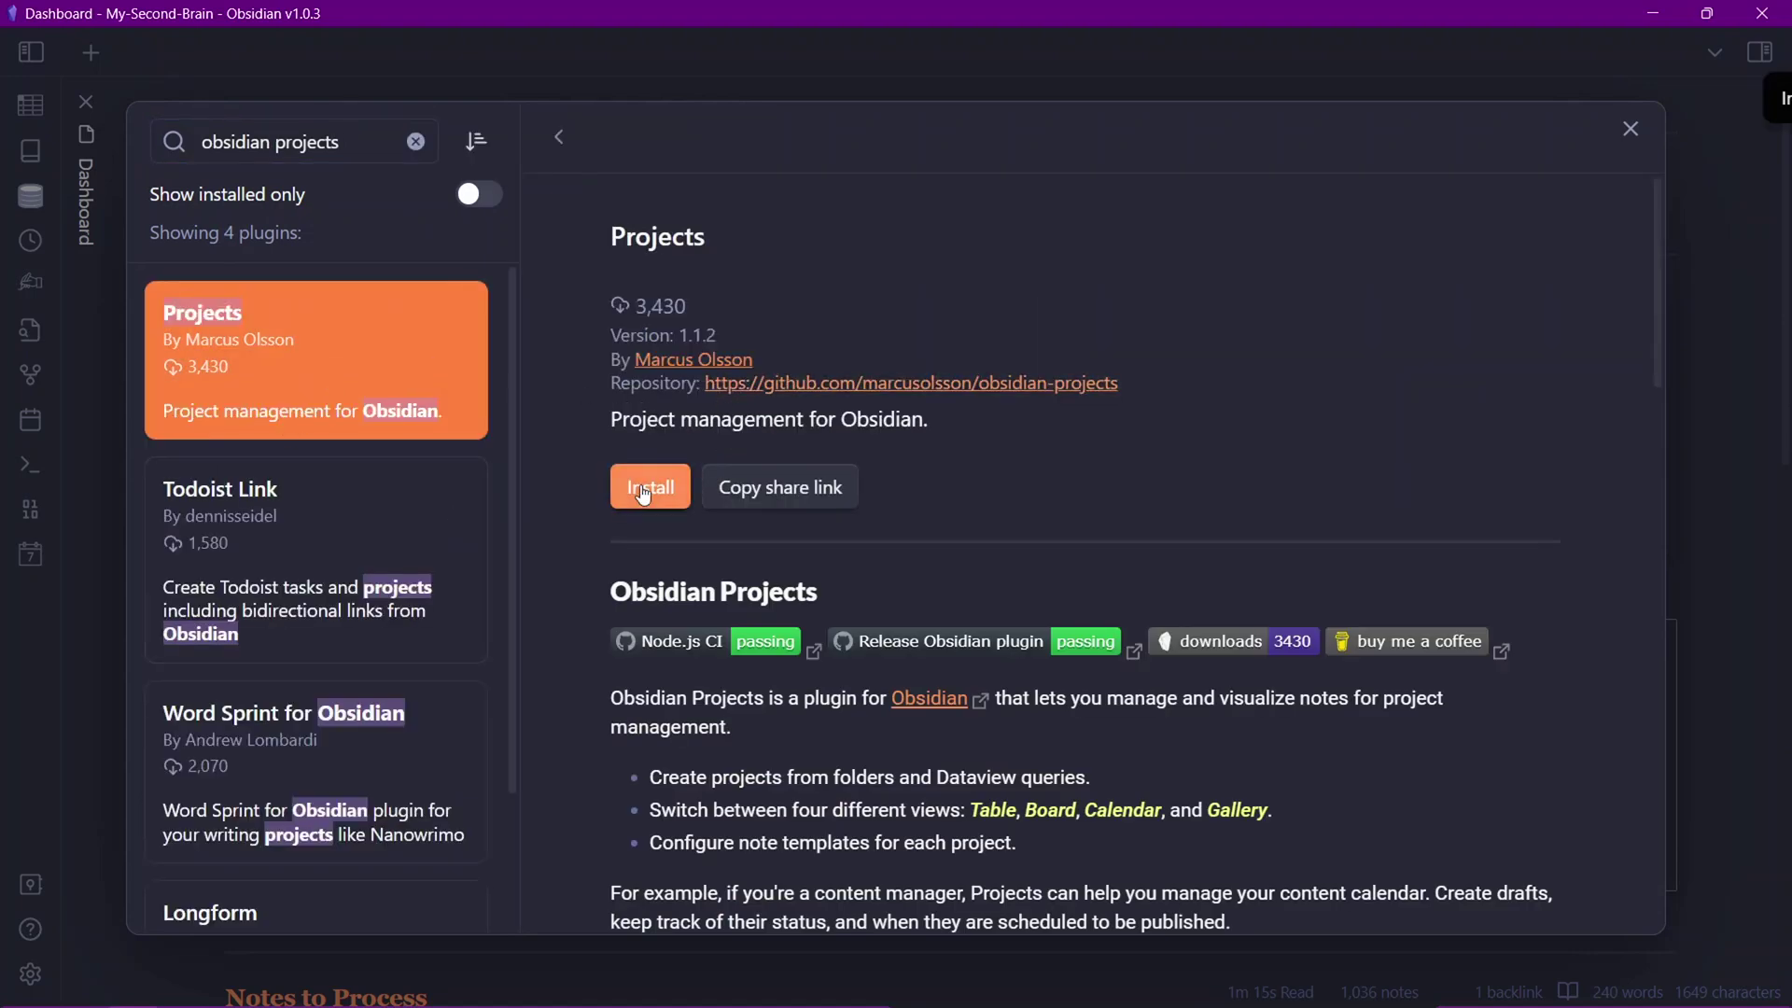
{"action": "left_click", "coordinate": [665, 495]}
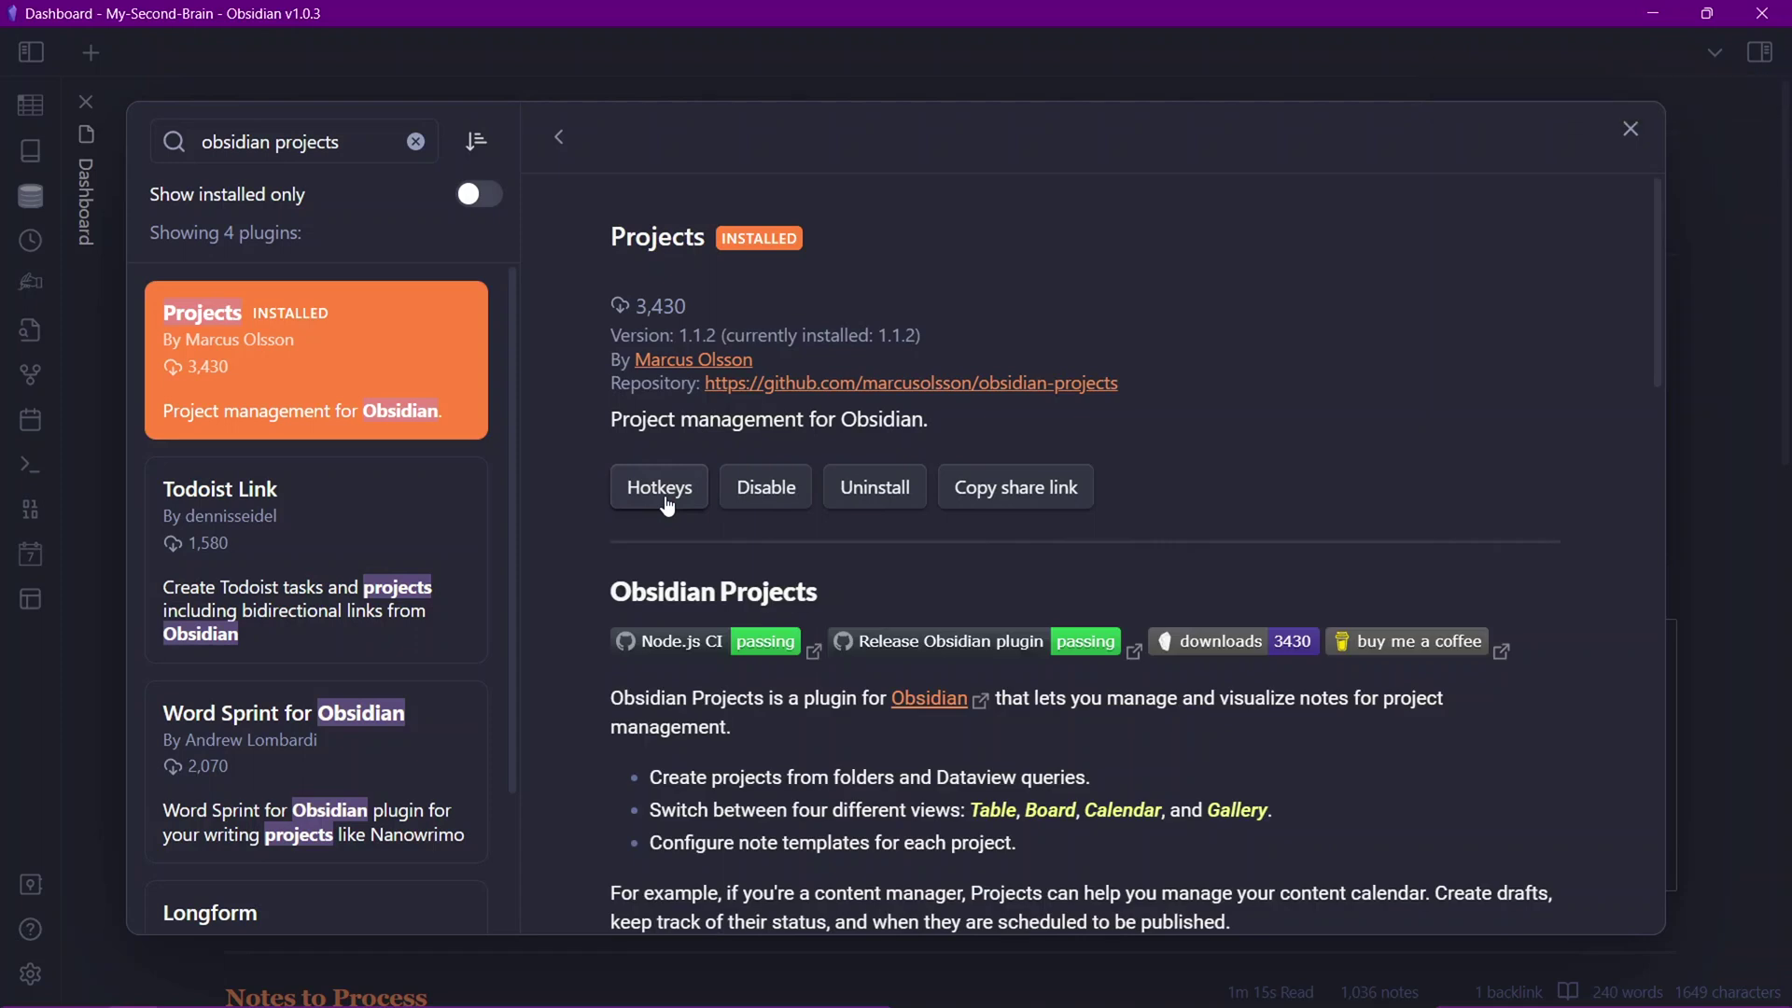
{"action": "left_click", "coordinate": [666, 502]}
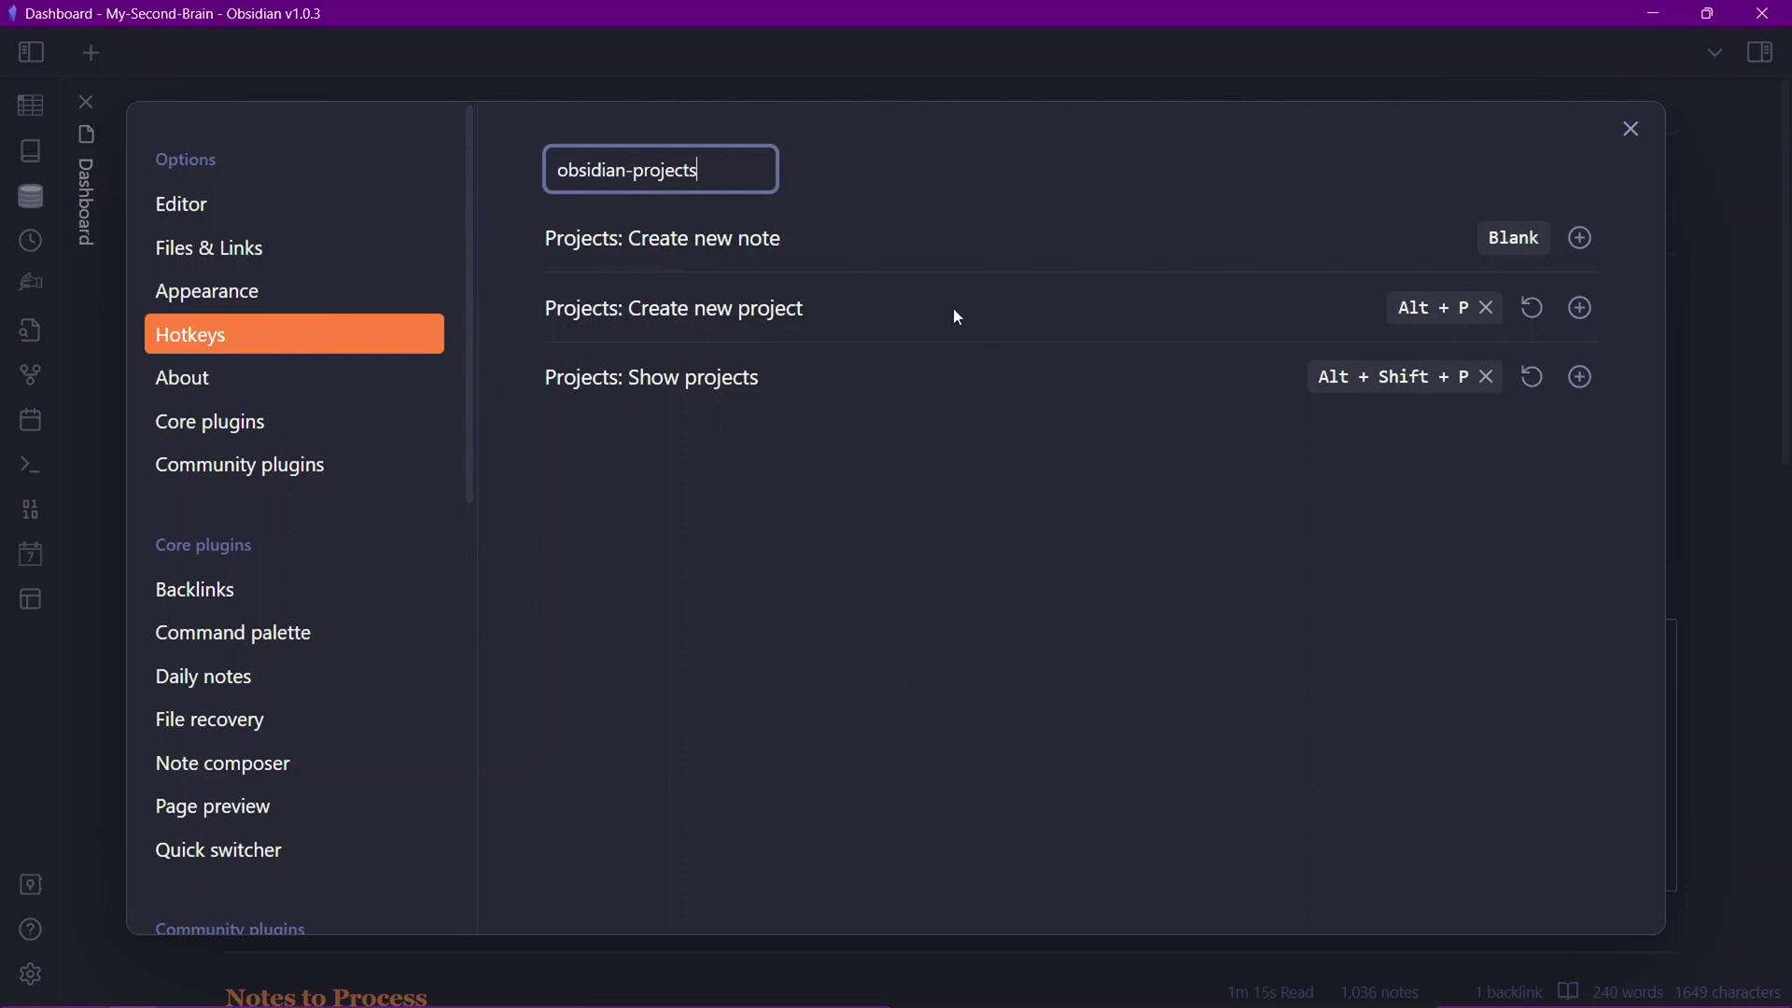
{"action": "left_click", "coordinate": [1767, 360]}
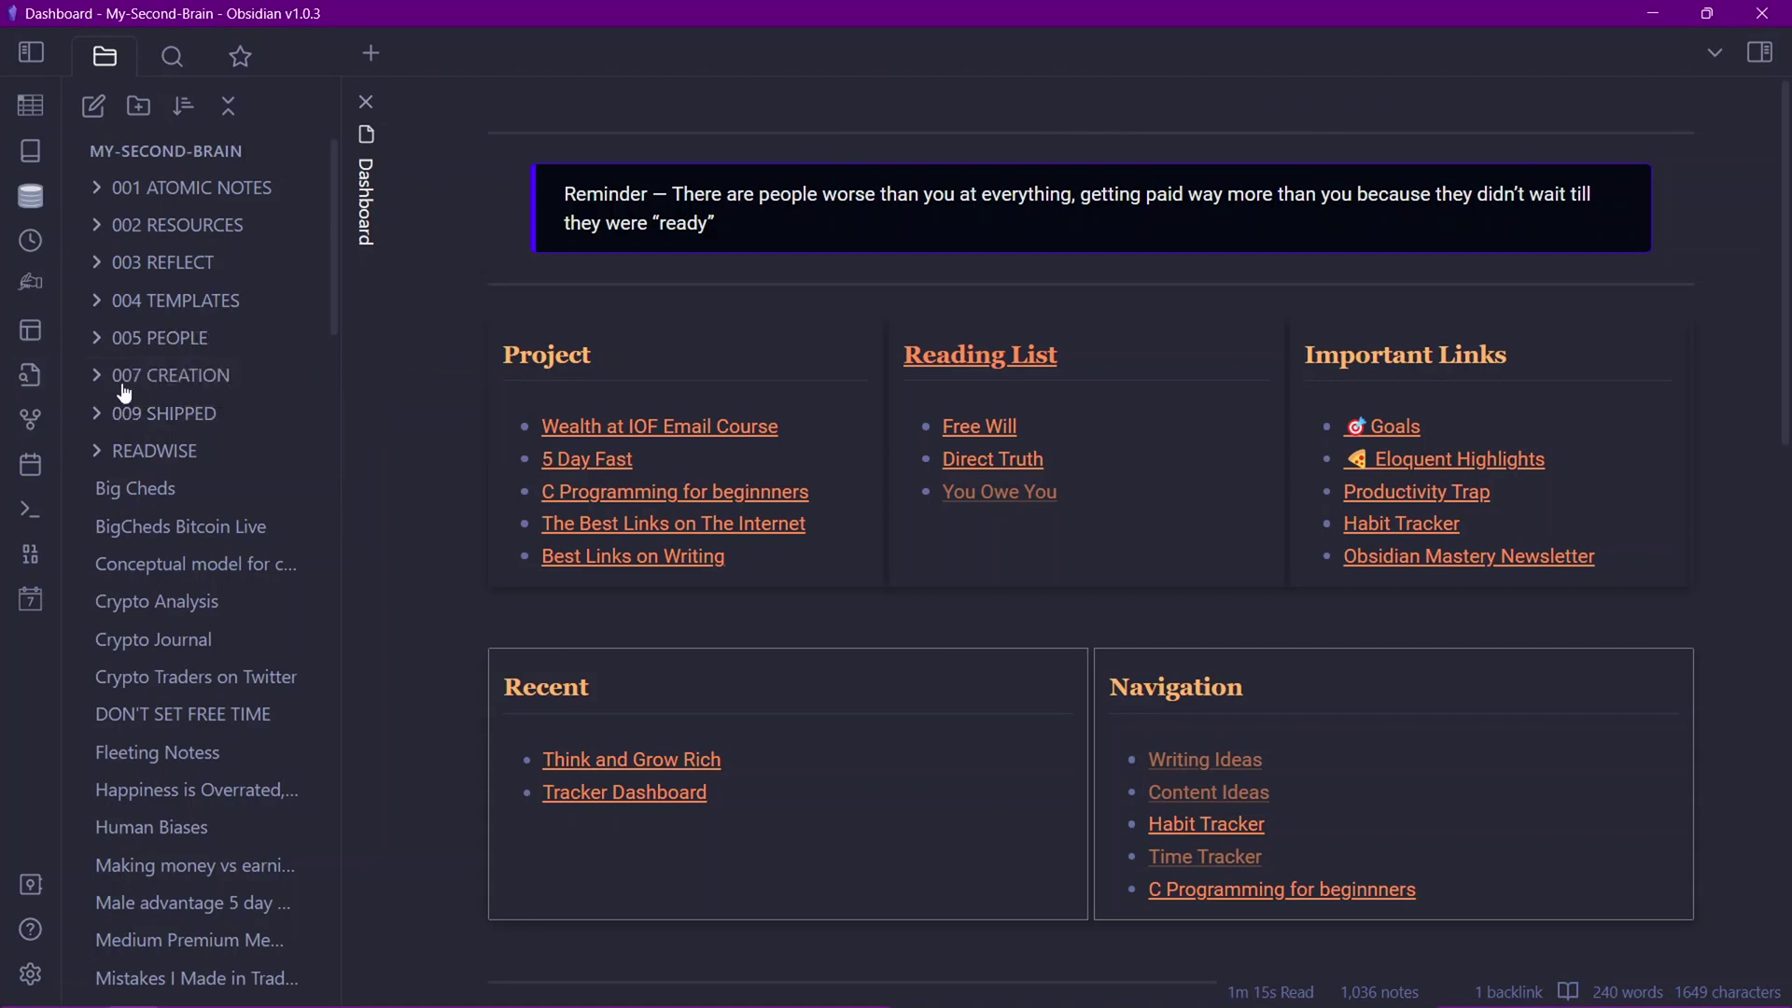
Start a new project on the 007 CREATION folder named 'Youtube Content'
{"action": "right_click", "coordinate": [221, 376]}
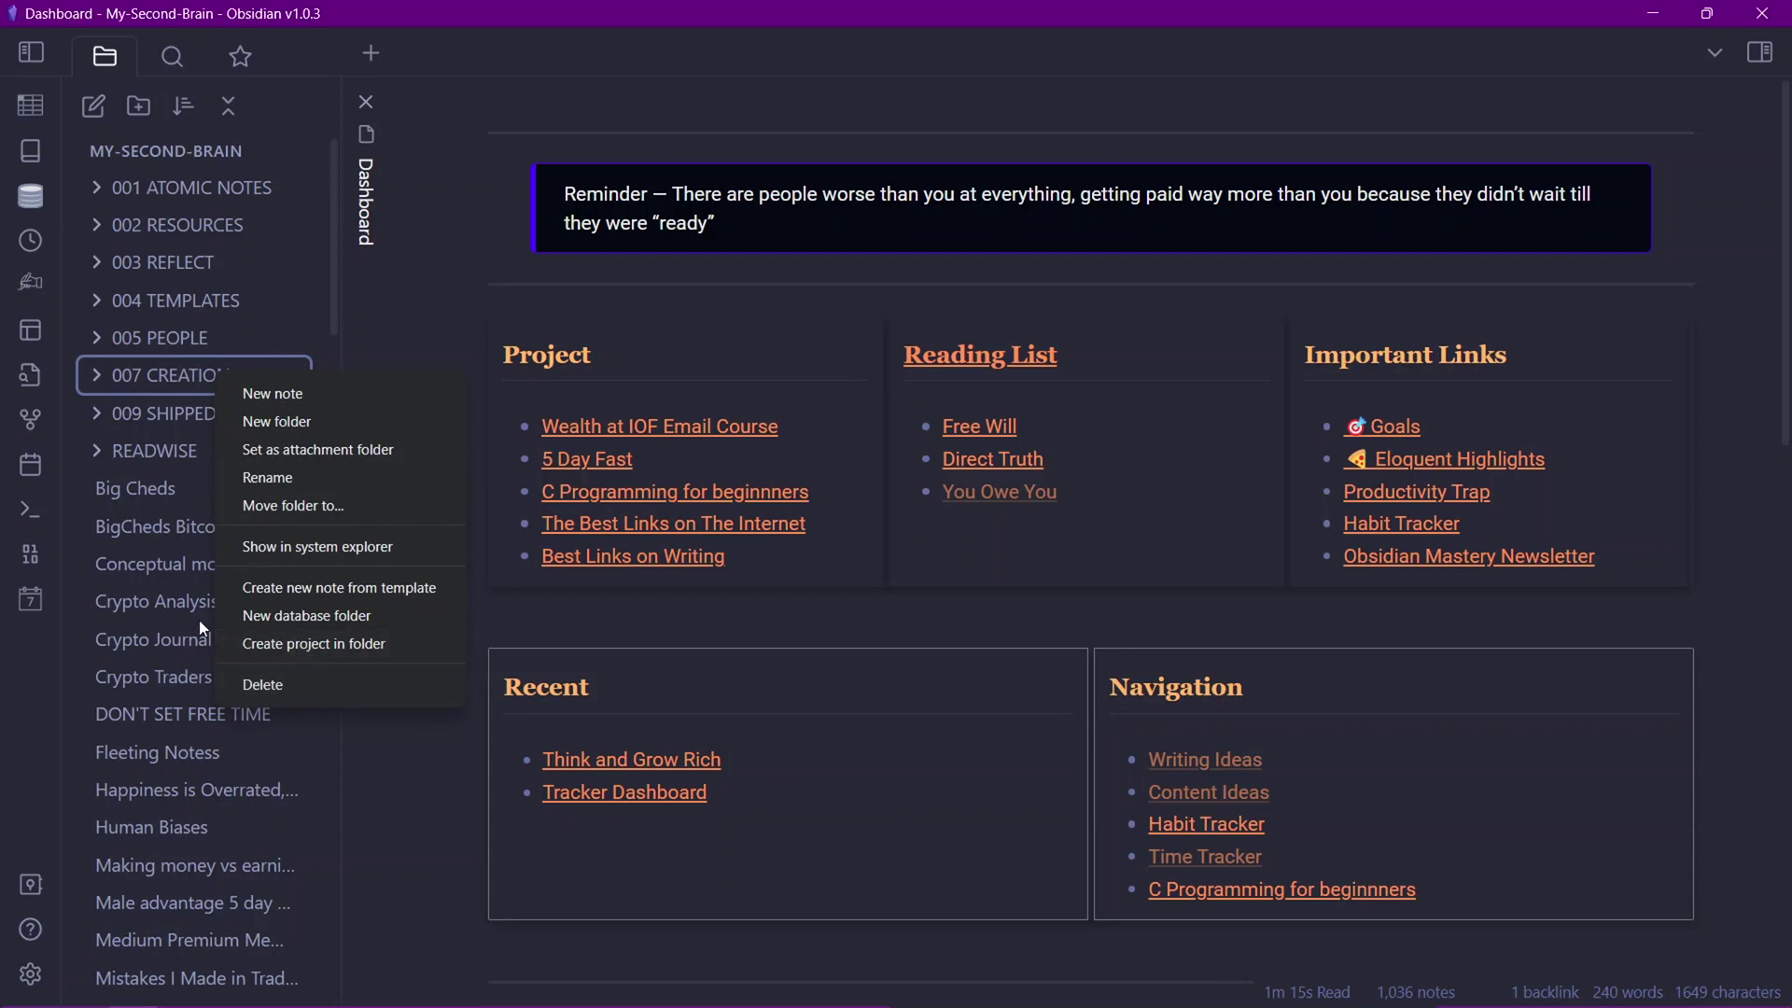
{"action": "left_click", "coordinate": [349, 643]}
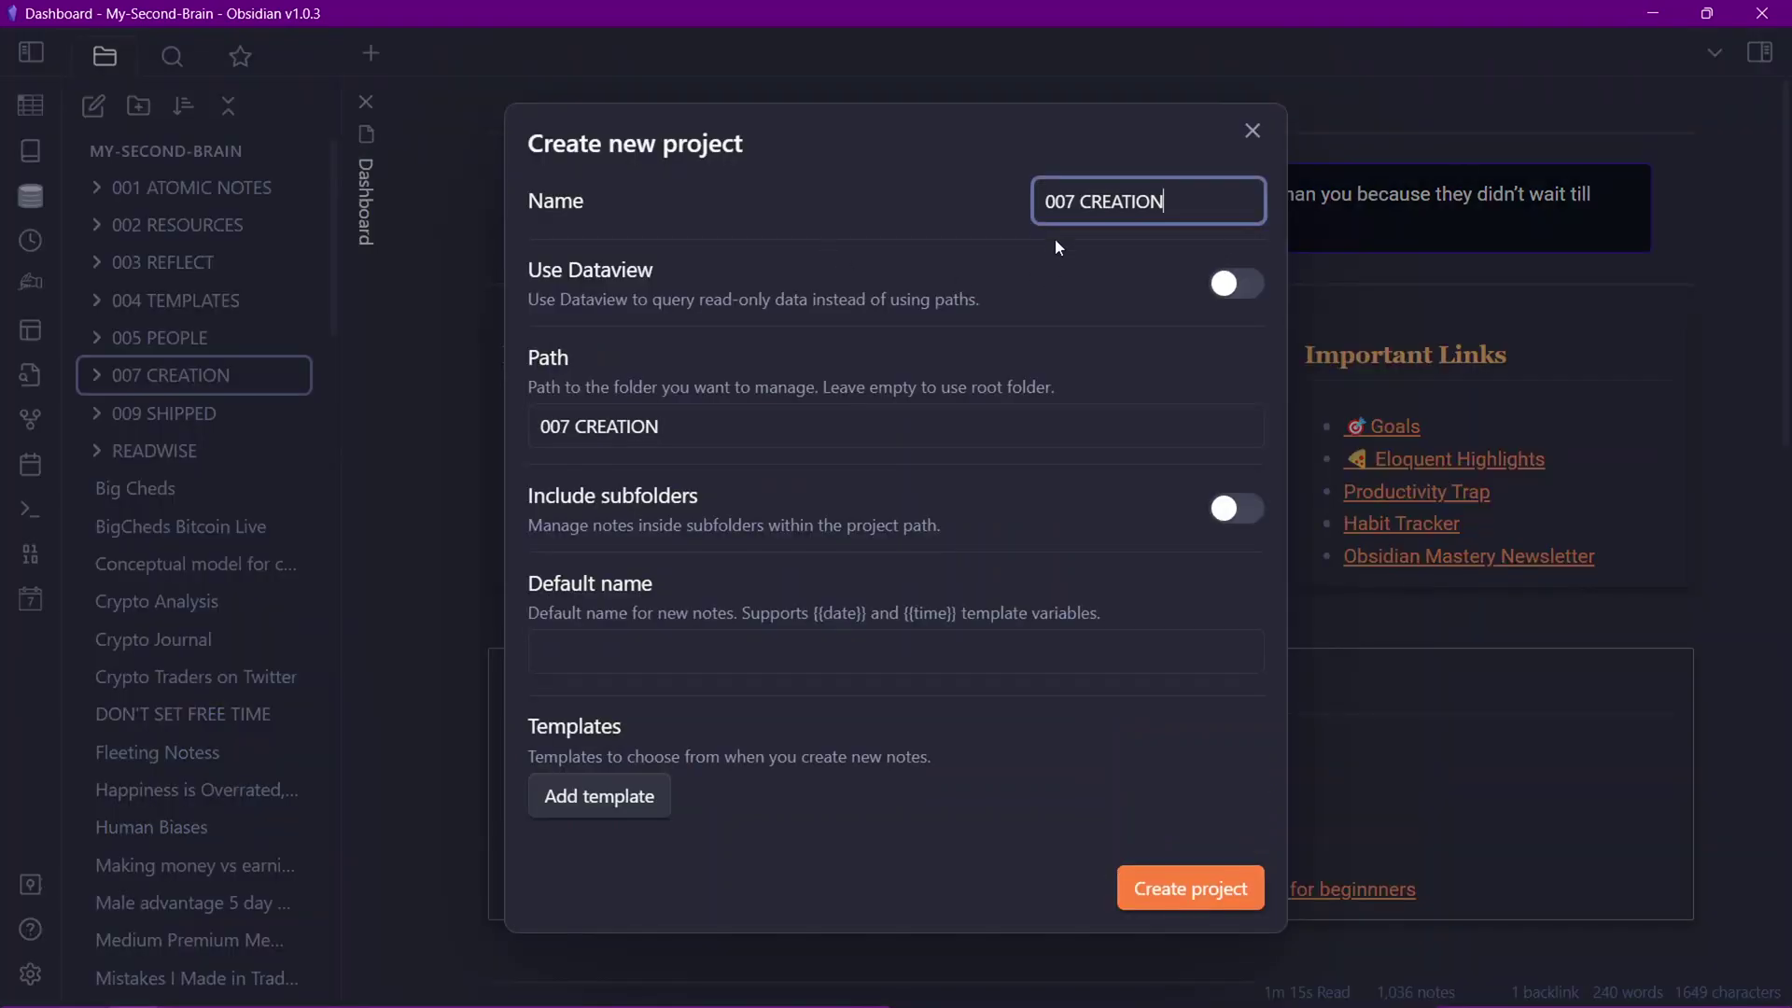
{"action": "left_click_drag", "start_coordinate": [1184, 202], "coordinate": [918, 210]}
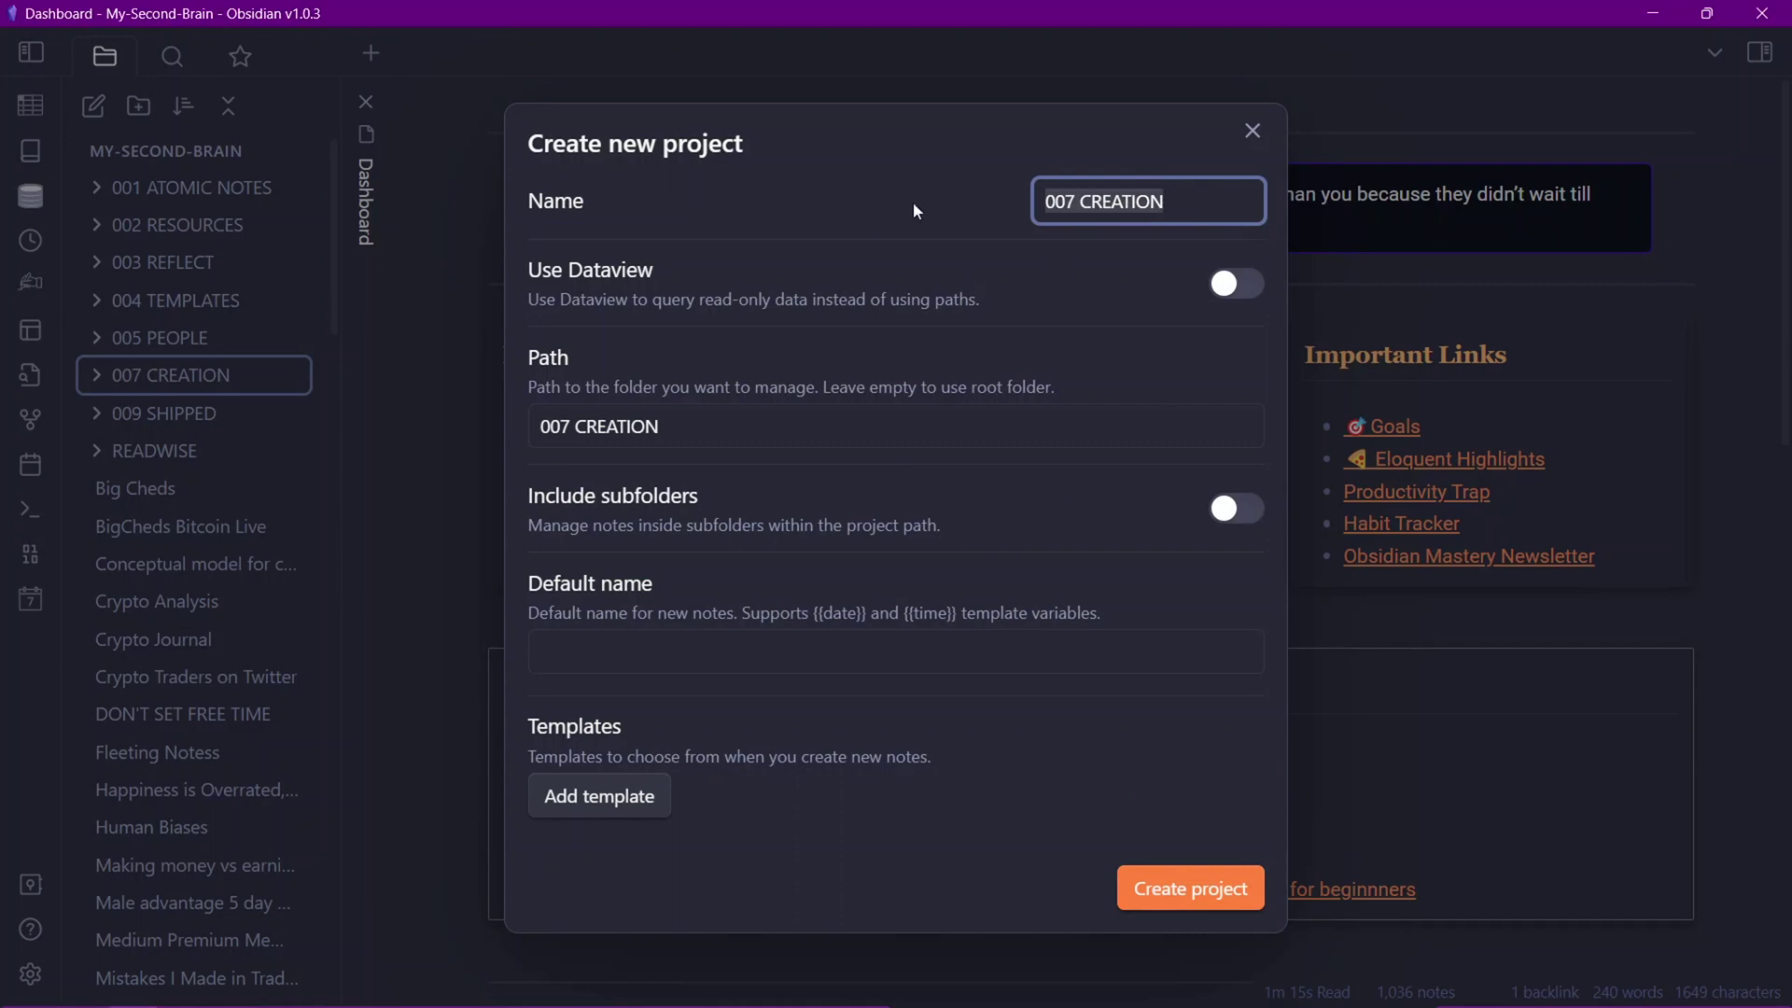
{"action": "type", "text": "Youtube Content"}
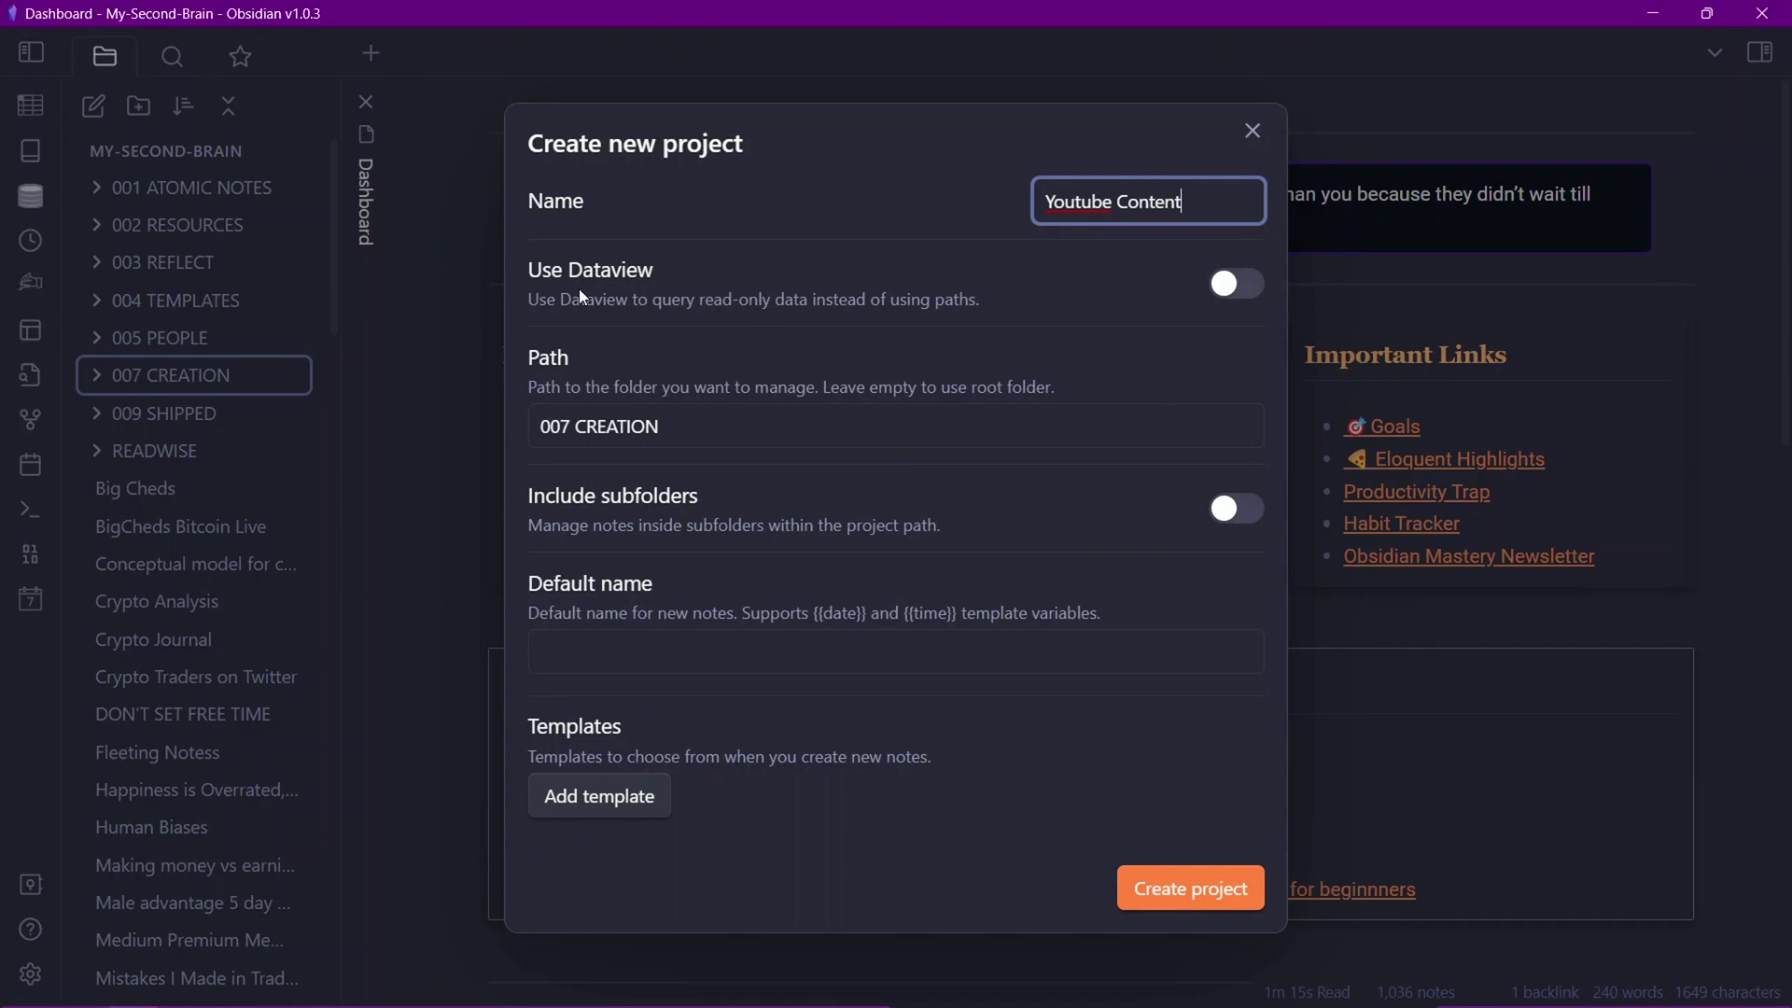
{"action": "left_click", "coordinate": [1232, 285]}
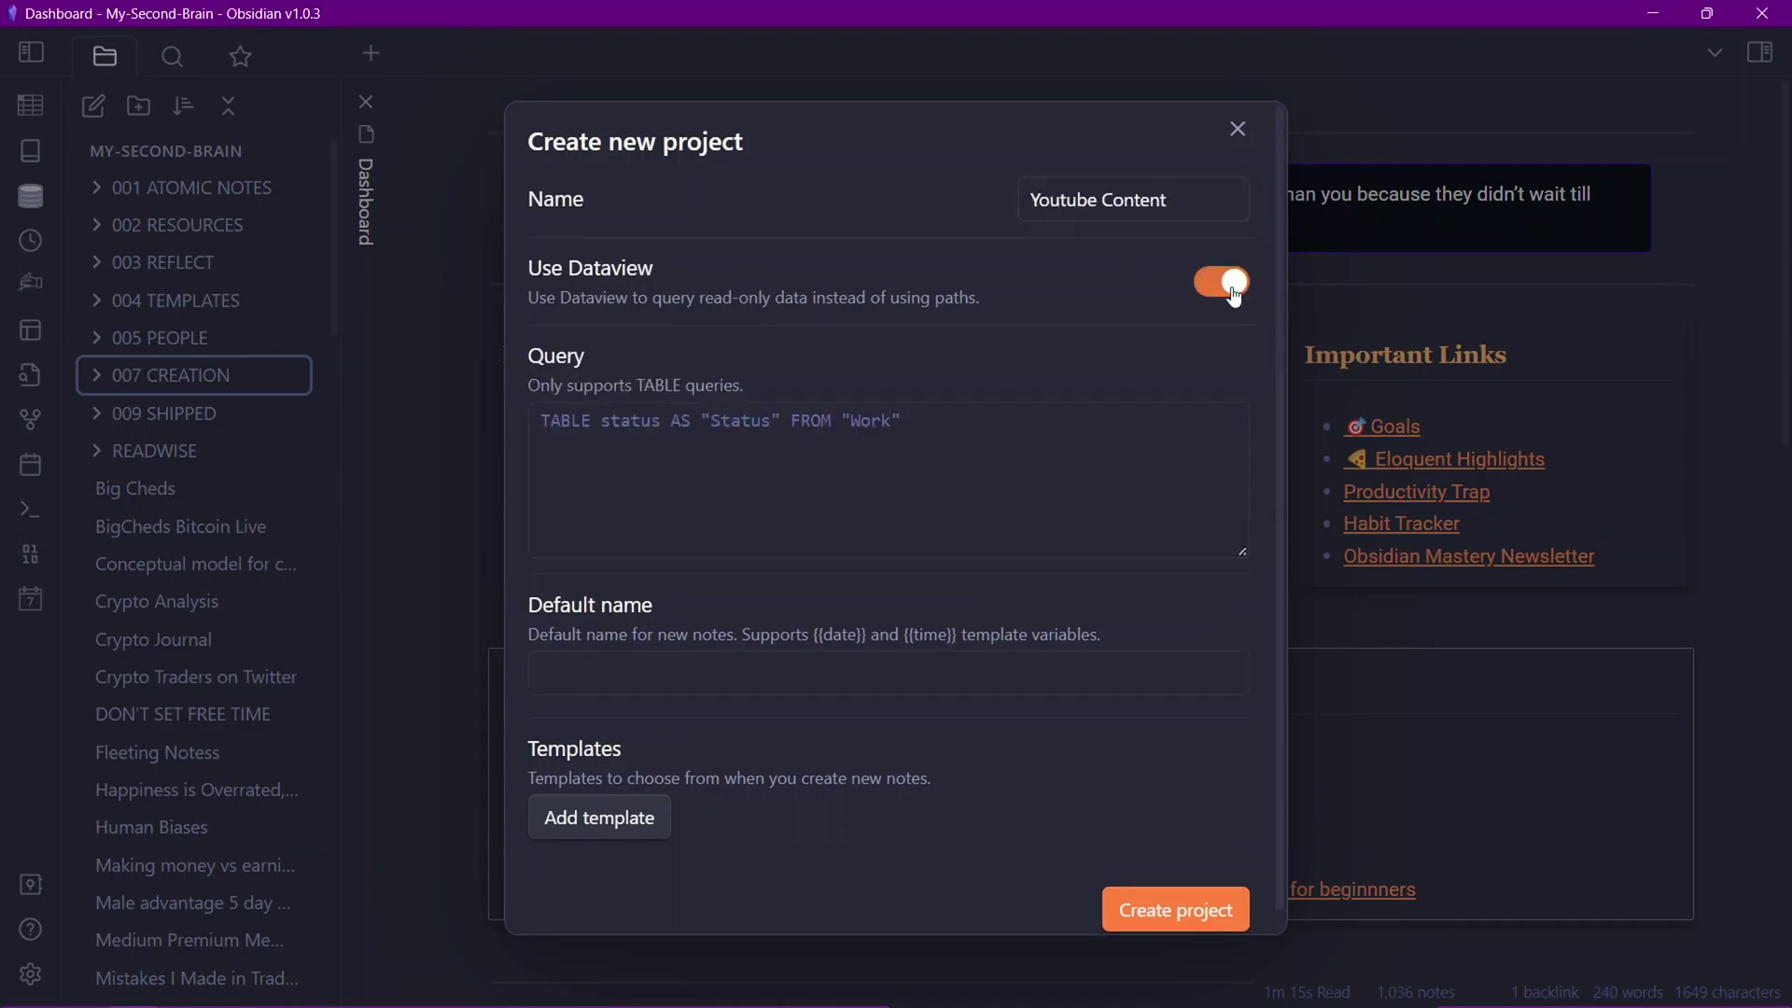
{"action": "left_click", "coordinate": [1232, 286]}
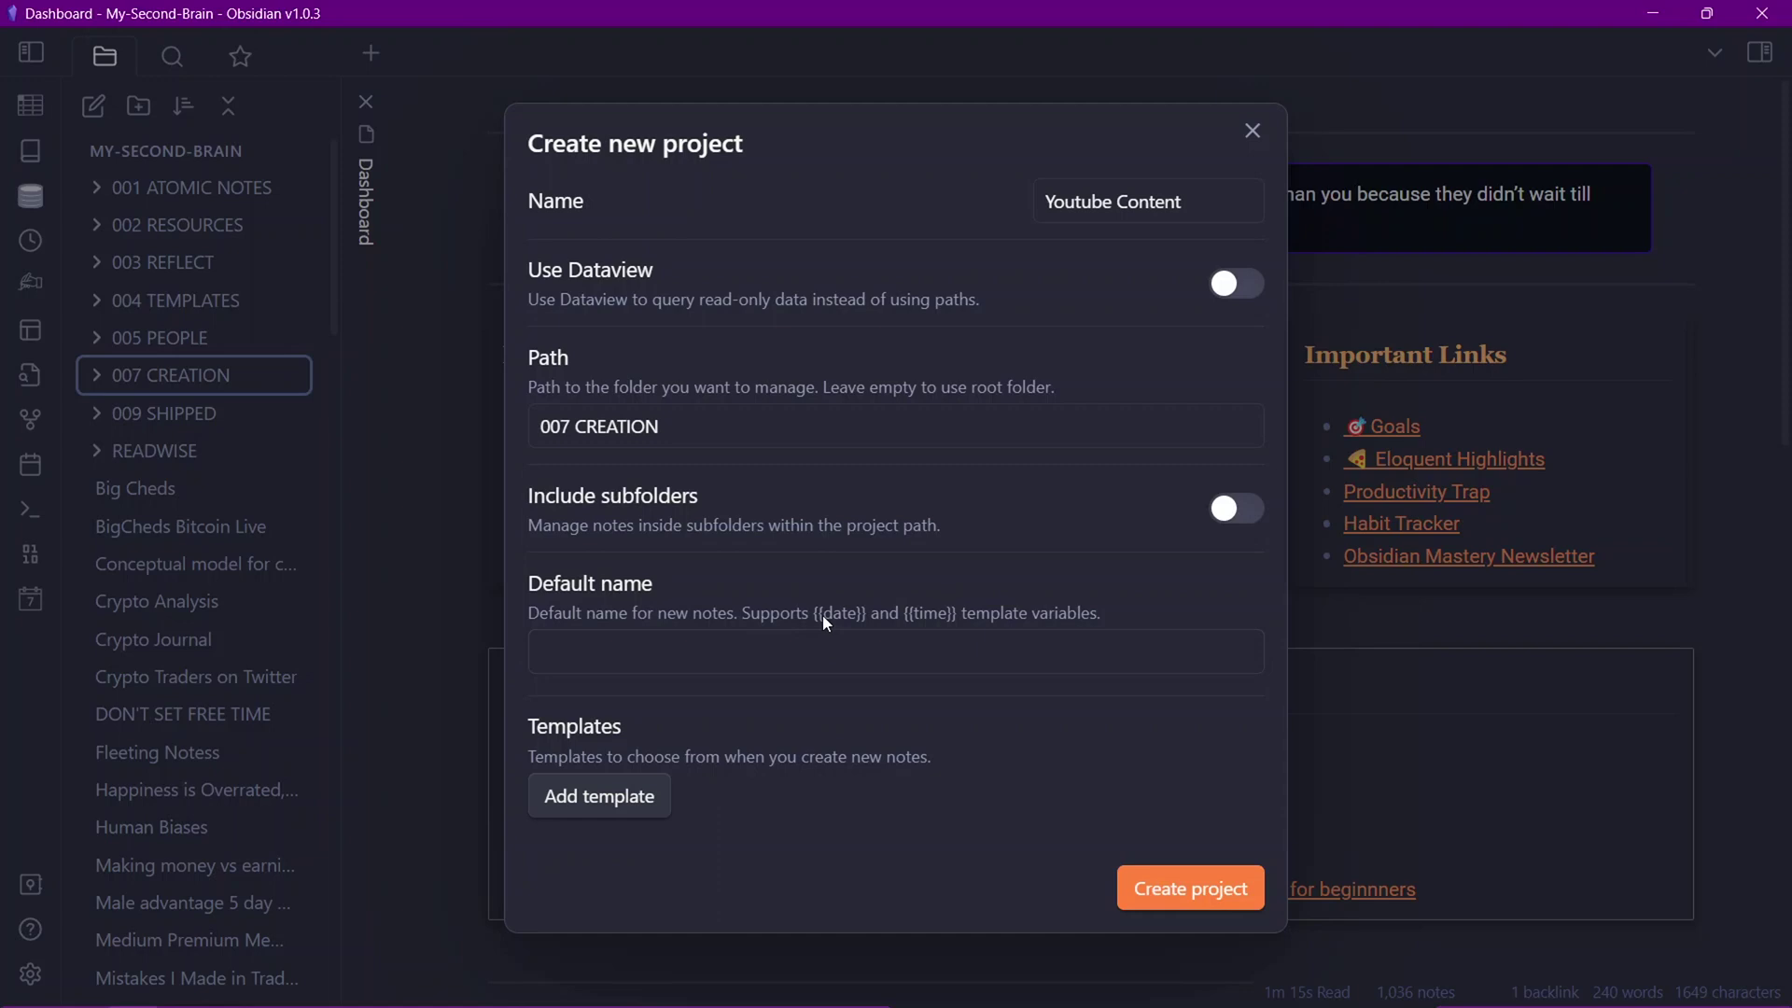
Add Content Creation.md as the project's note template and create the project
{"action": "left_click", "coordinate": [608, 815]}
{"action": "left_click", "coordinate": [684, 784]}
{"action": "scroll", "coordinate": [704, 692], "scroll_direction": "down", "scroll_amount": 1}
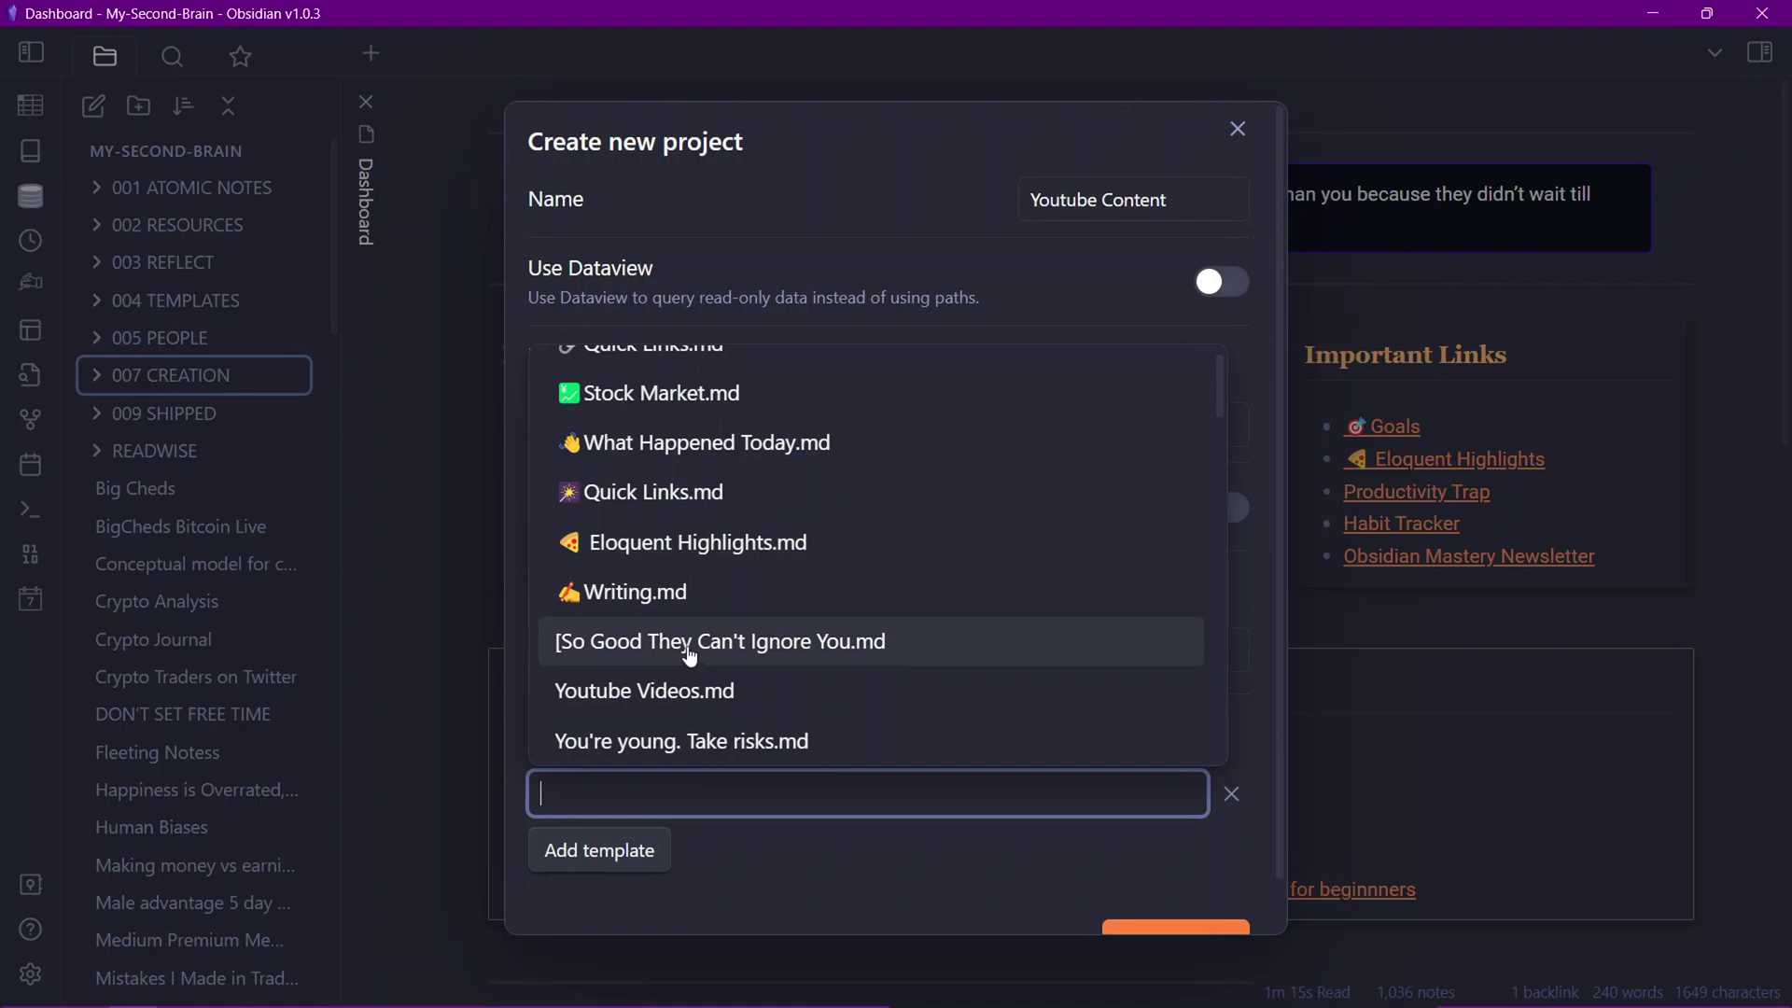
{"action": "type", "text": "content cr"}
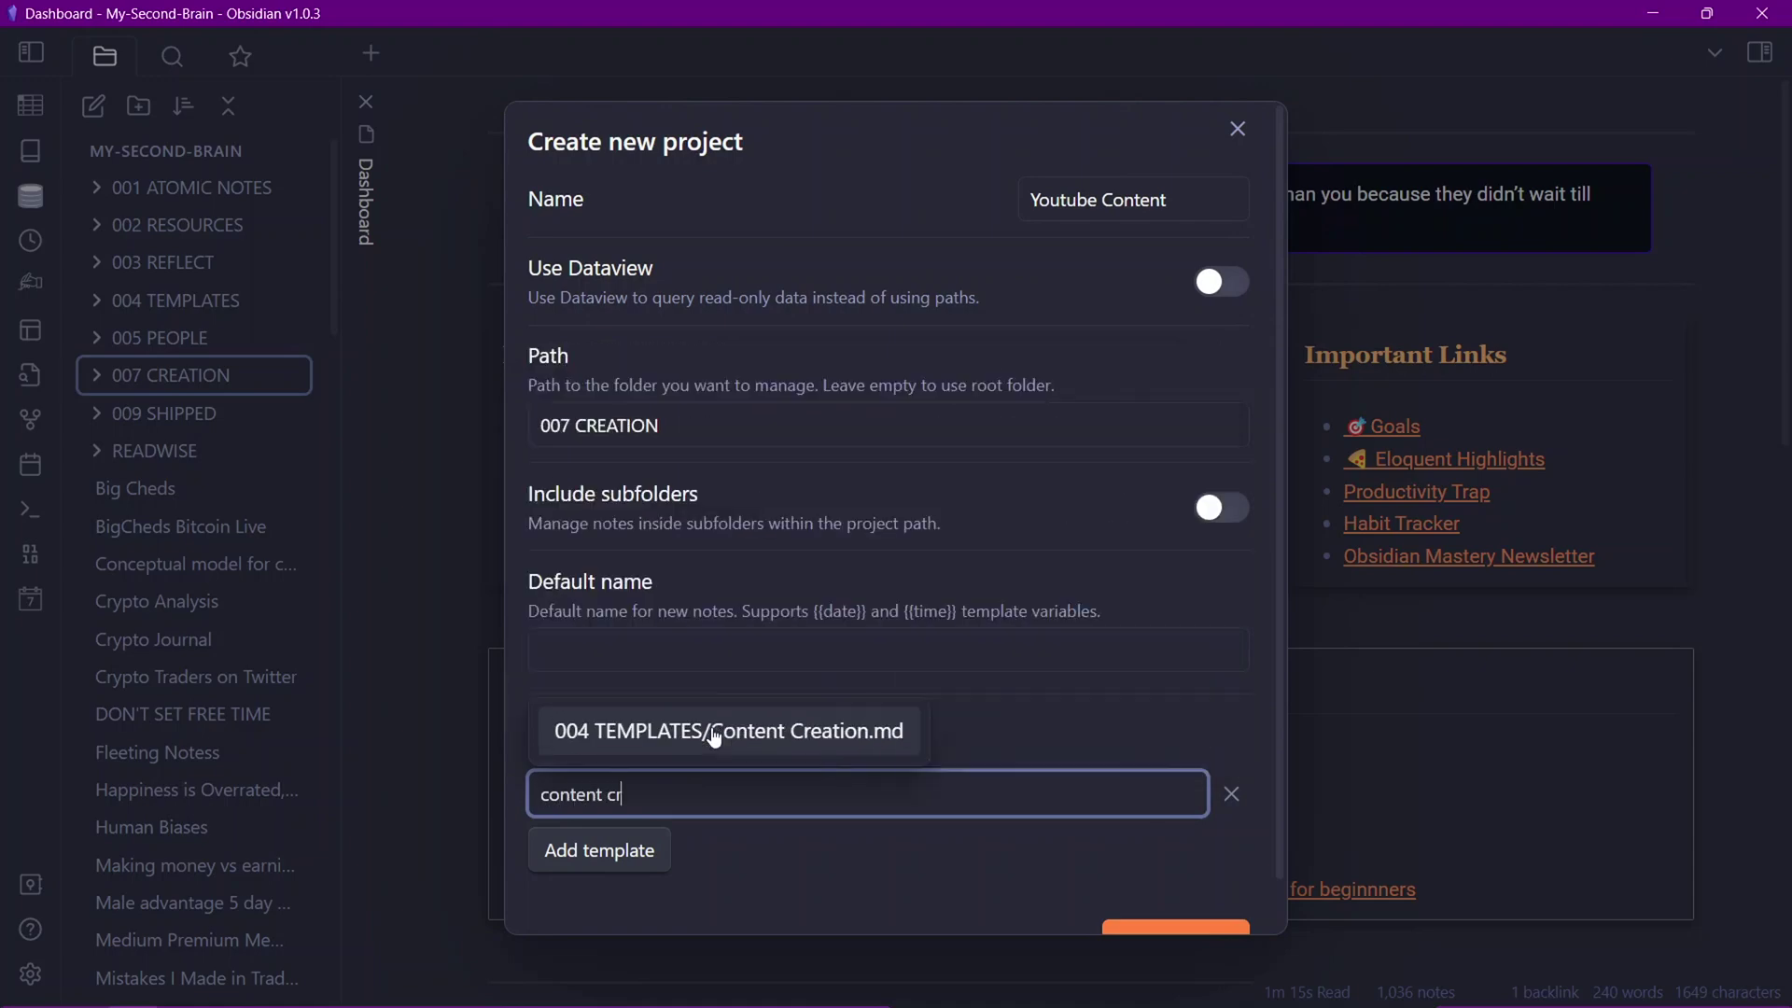
{"action": "type", "text": "eation"}
{"action": "left_click", "coordinate": [716, 739]}
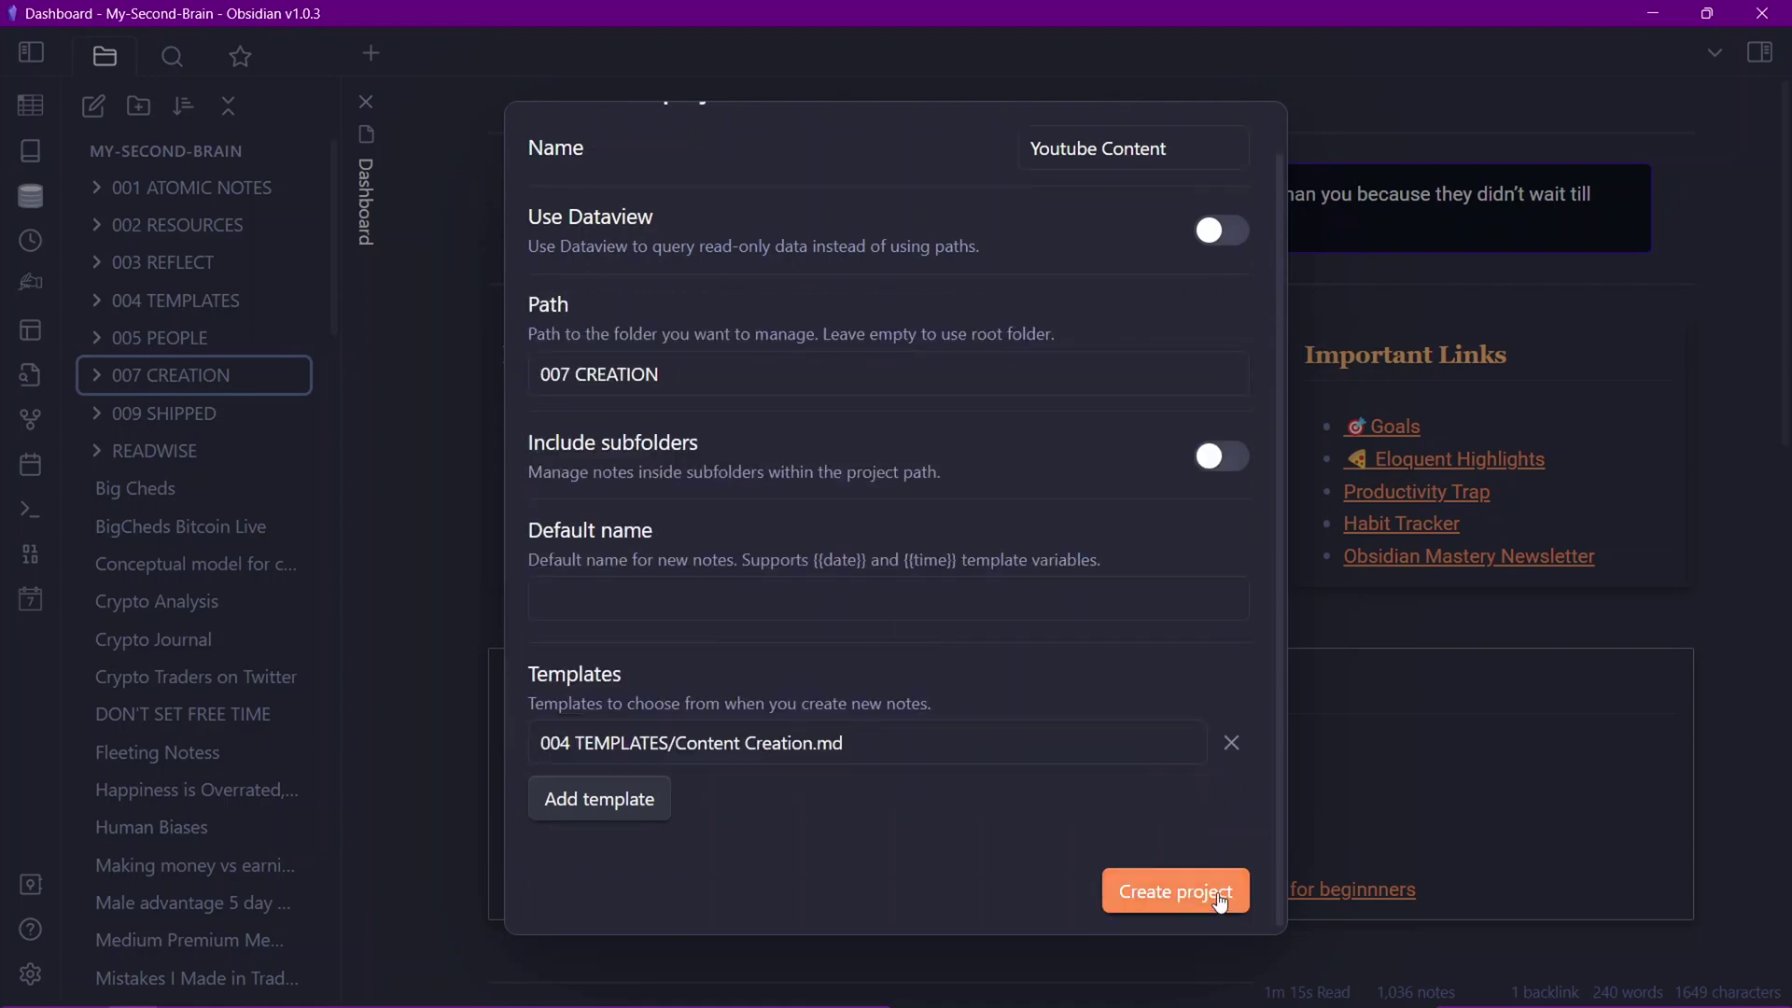
{"action": "left_click", "coordinate": [1218, 891]}
{"action": "left_click", "coordinate": [735, 645]}
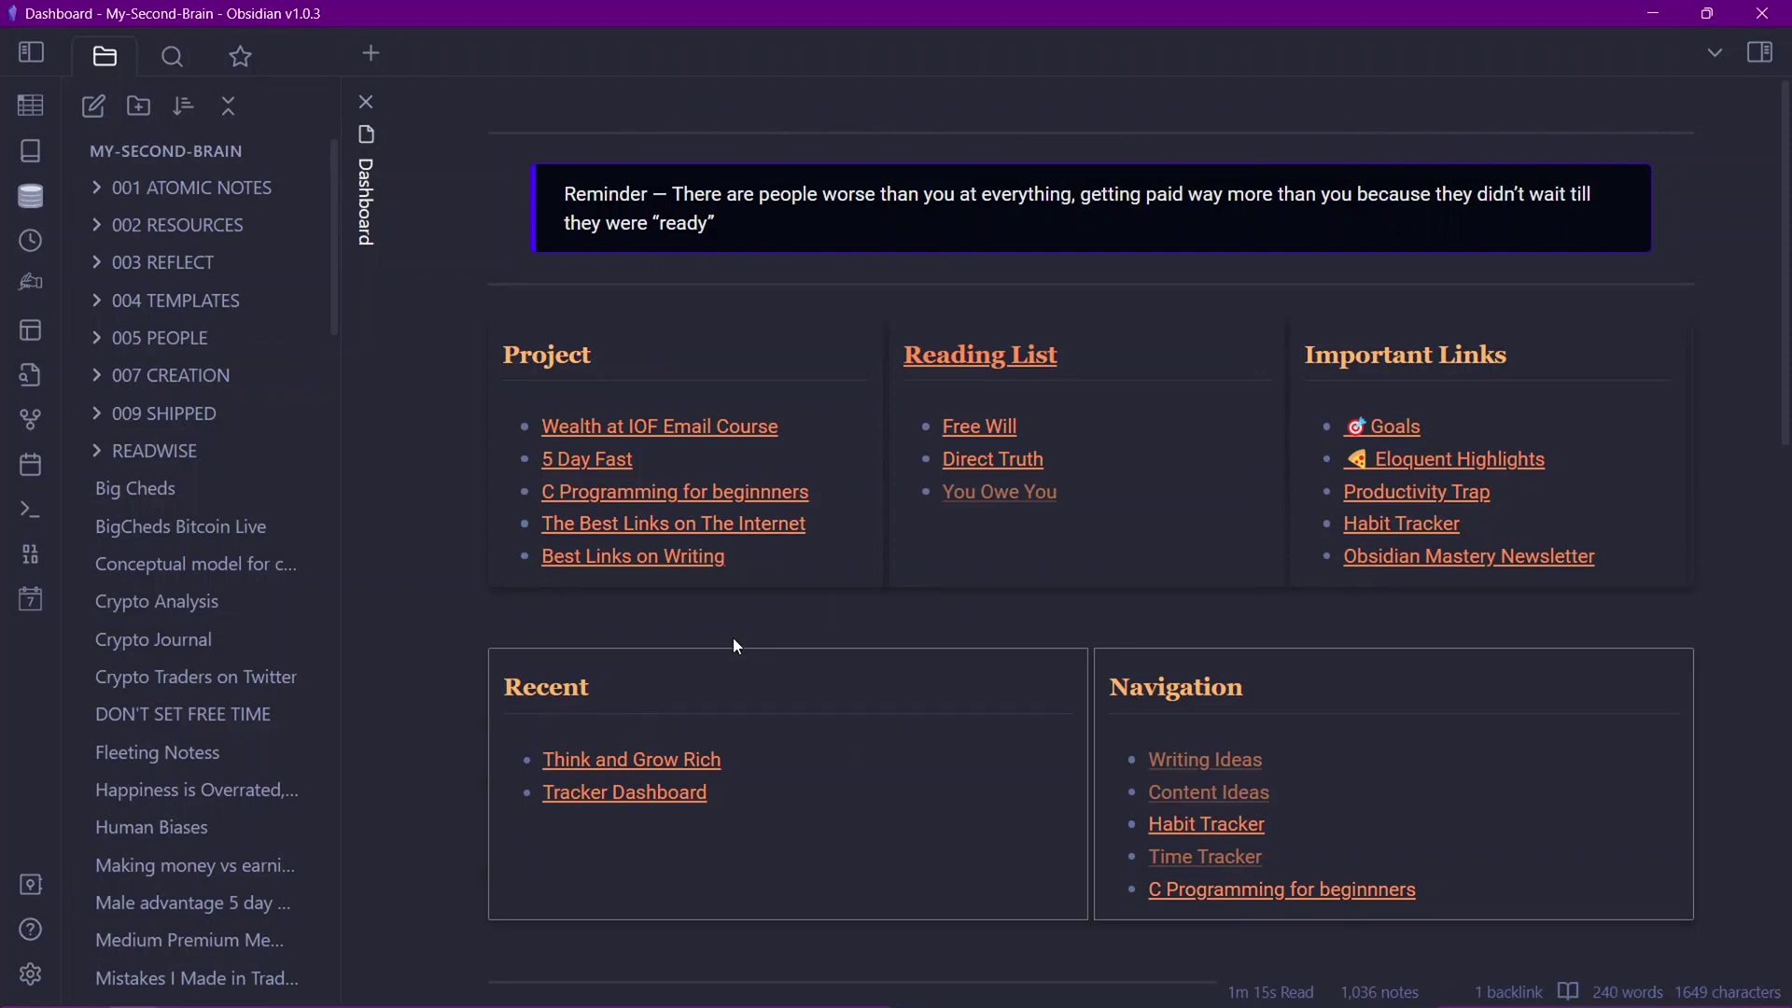
Look up the Projects commands, then open the projects view from the sidebar
{"action": "key", "text": "ctrl+p"}
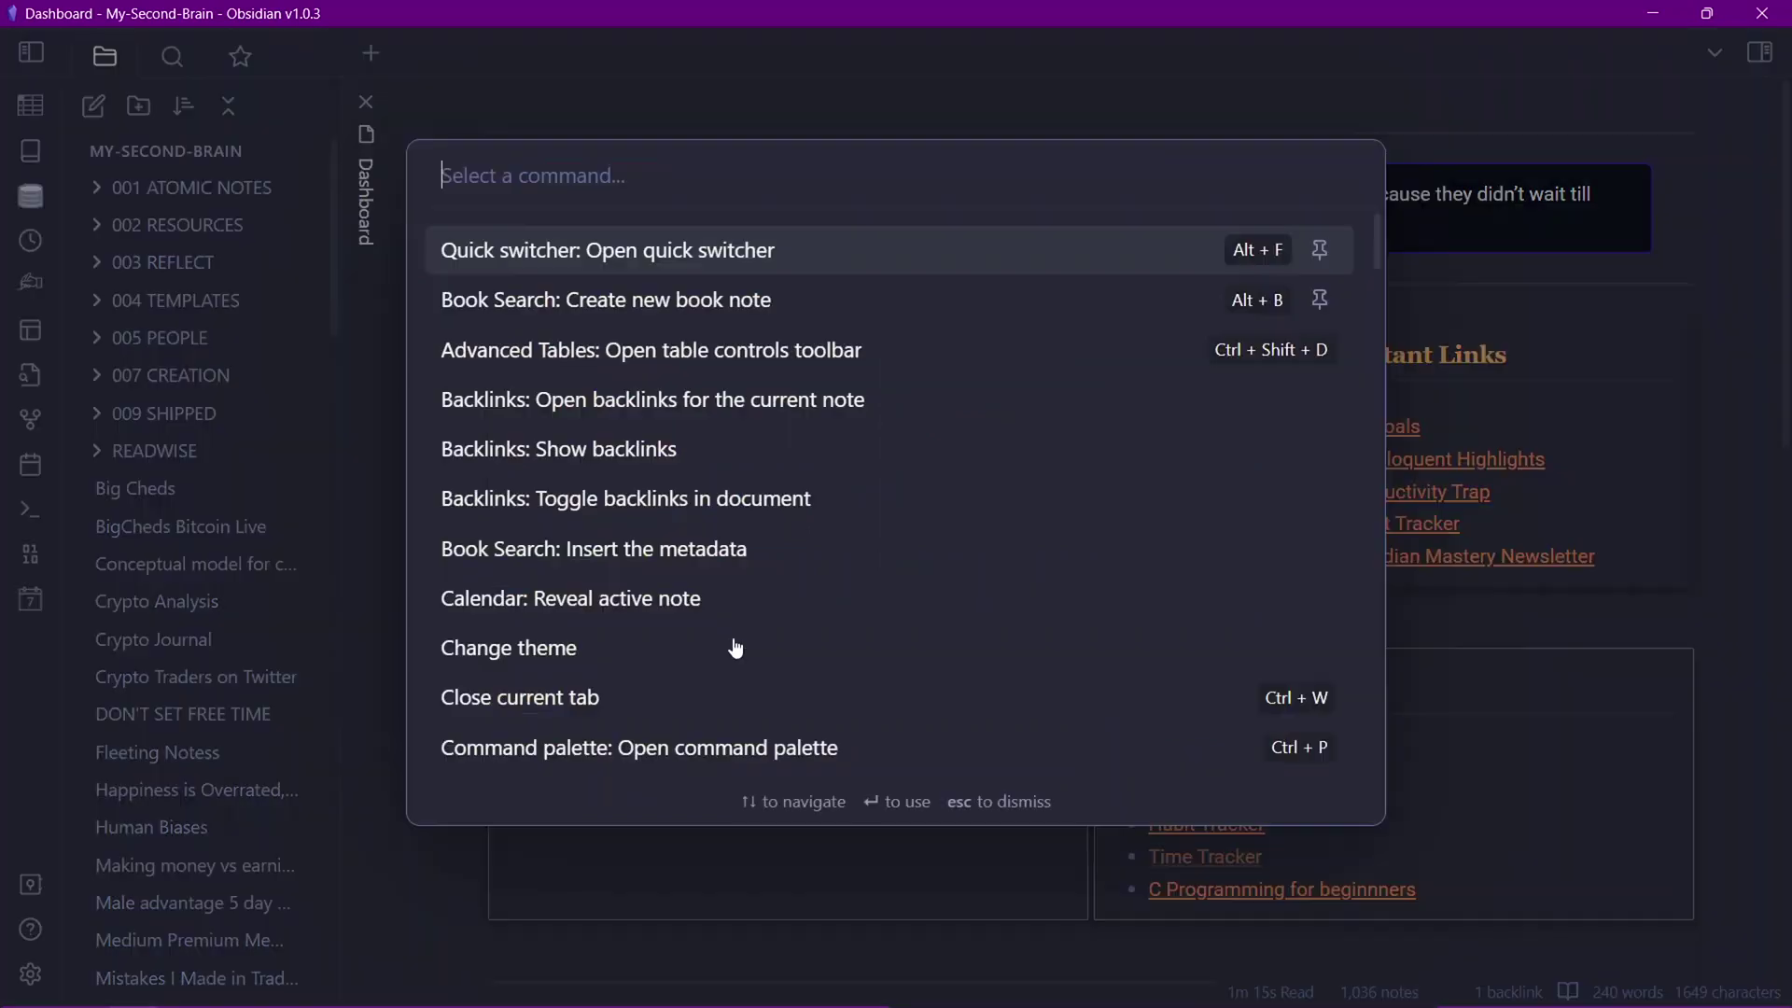
{"action": "type", "text": "c"}
{"action": "key", "text": "BackSpace"}
{"action": "type", "text": "projec"}
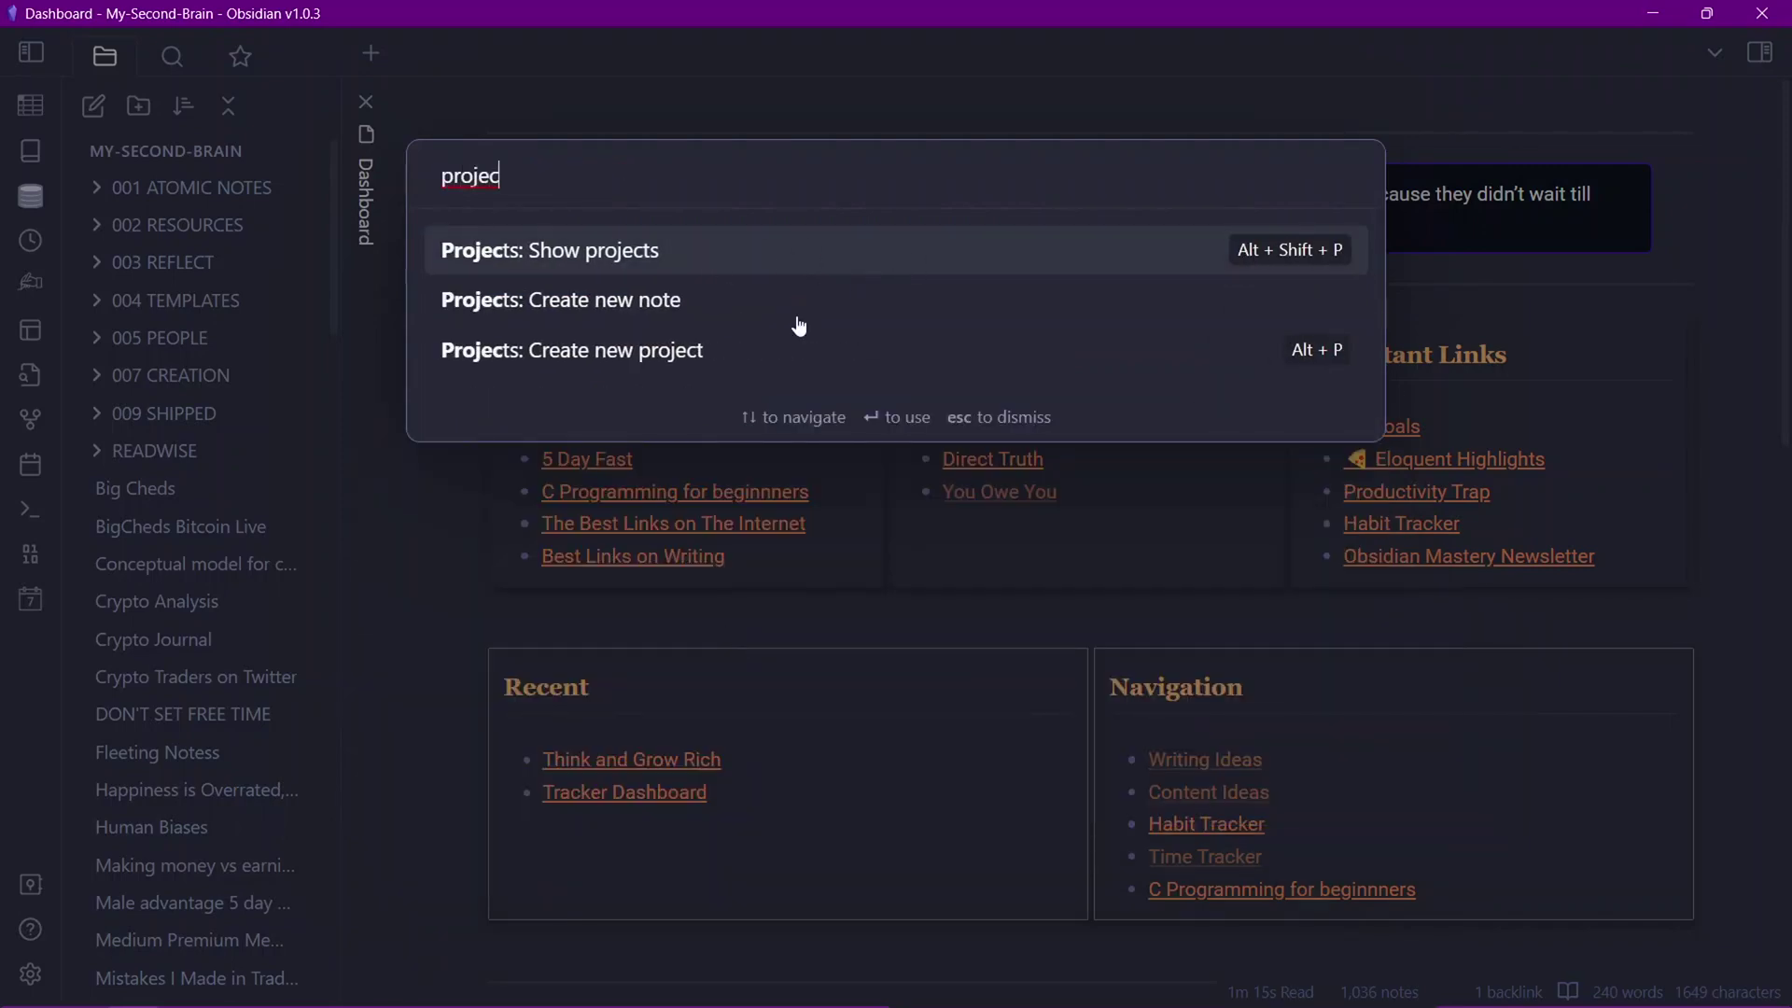
{"action": "left_click", "coordinate": [999, 617]}
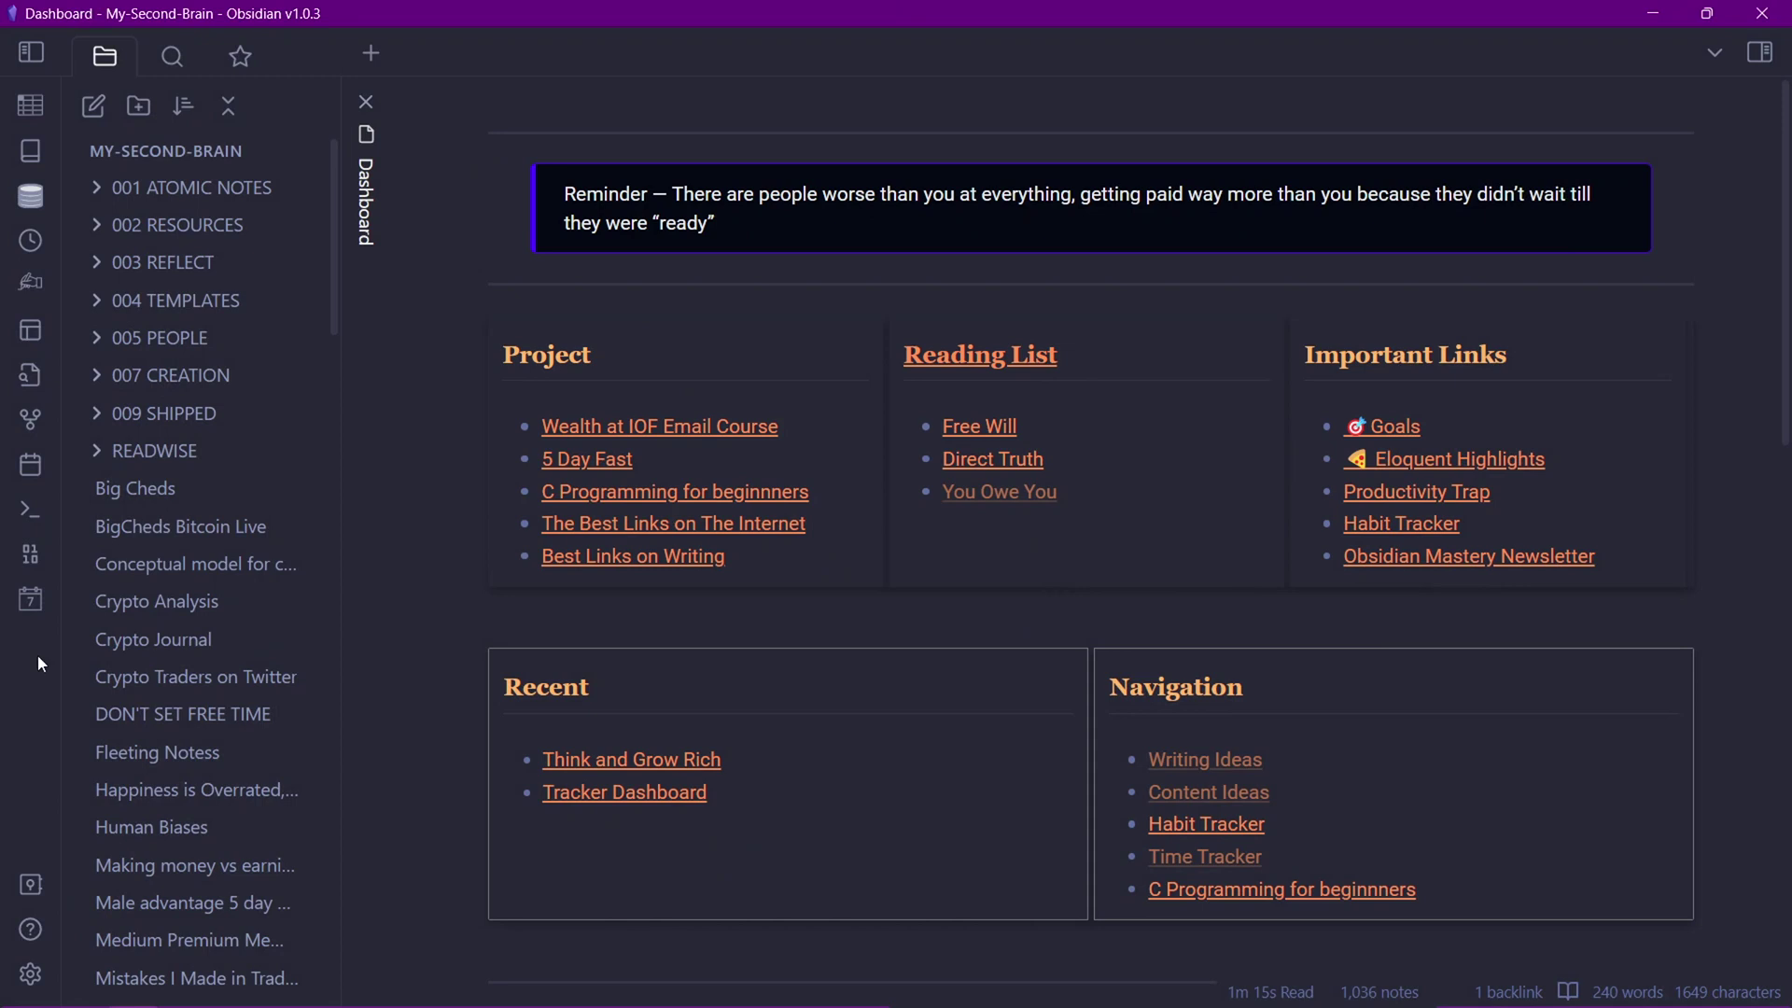
{"action": "left_click", "coordinate": [39, 338]}
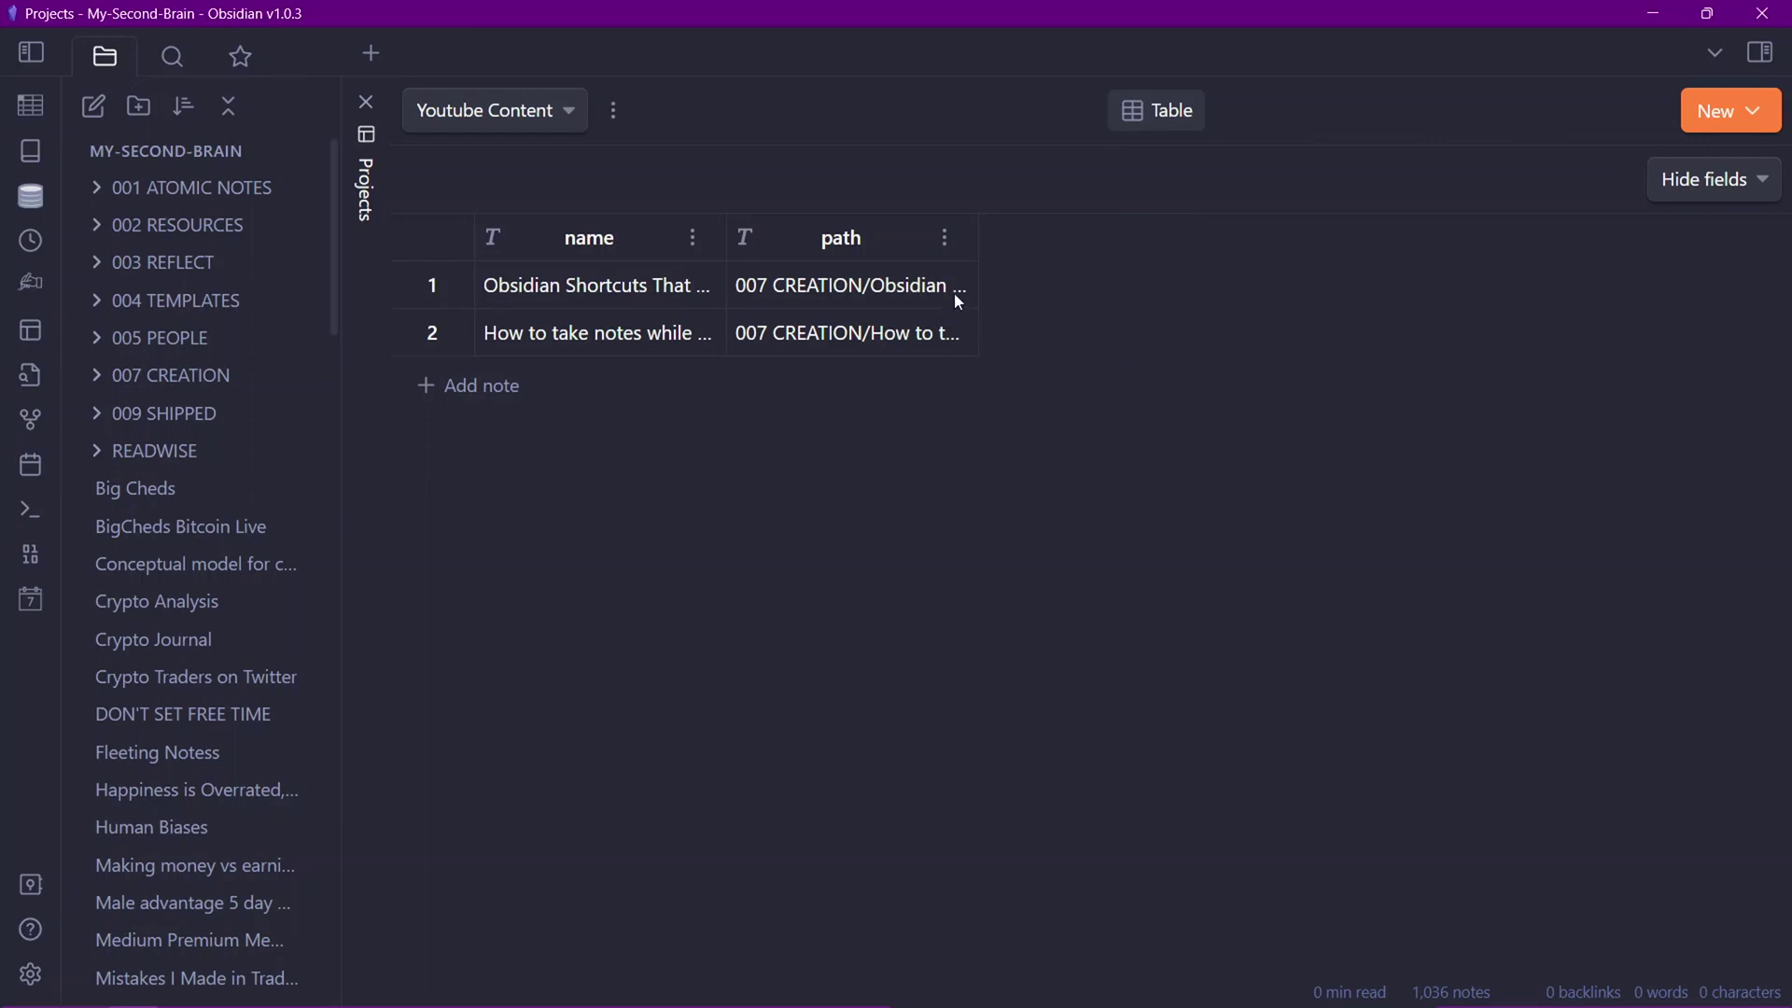
Browse the 007 CREATION and 009 SHIPPED folders and open the note on taking notes while reading online
{"action": "left_click", "coordinate": [154, 404]}
{"action": "left_click", "coordinate": [117, 376]}
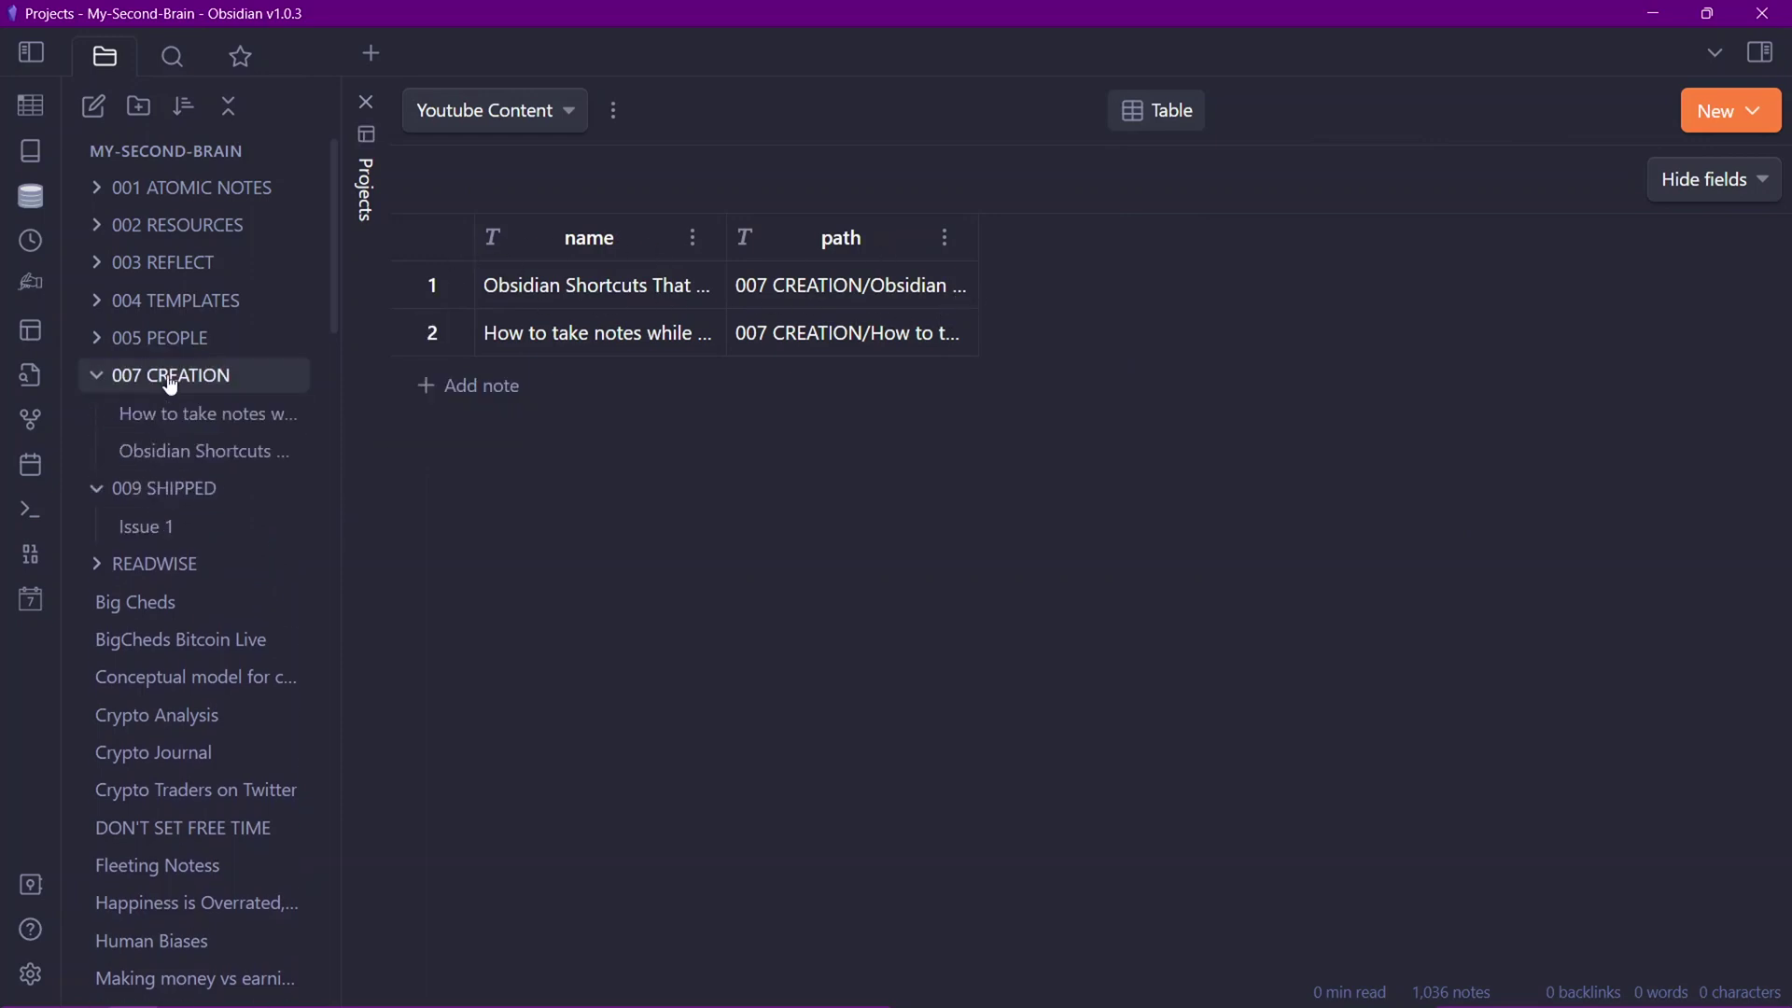
{"action": "left_click", "coordinate": [135, 490]}
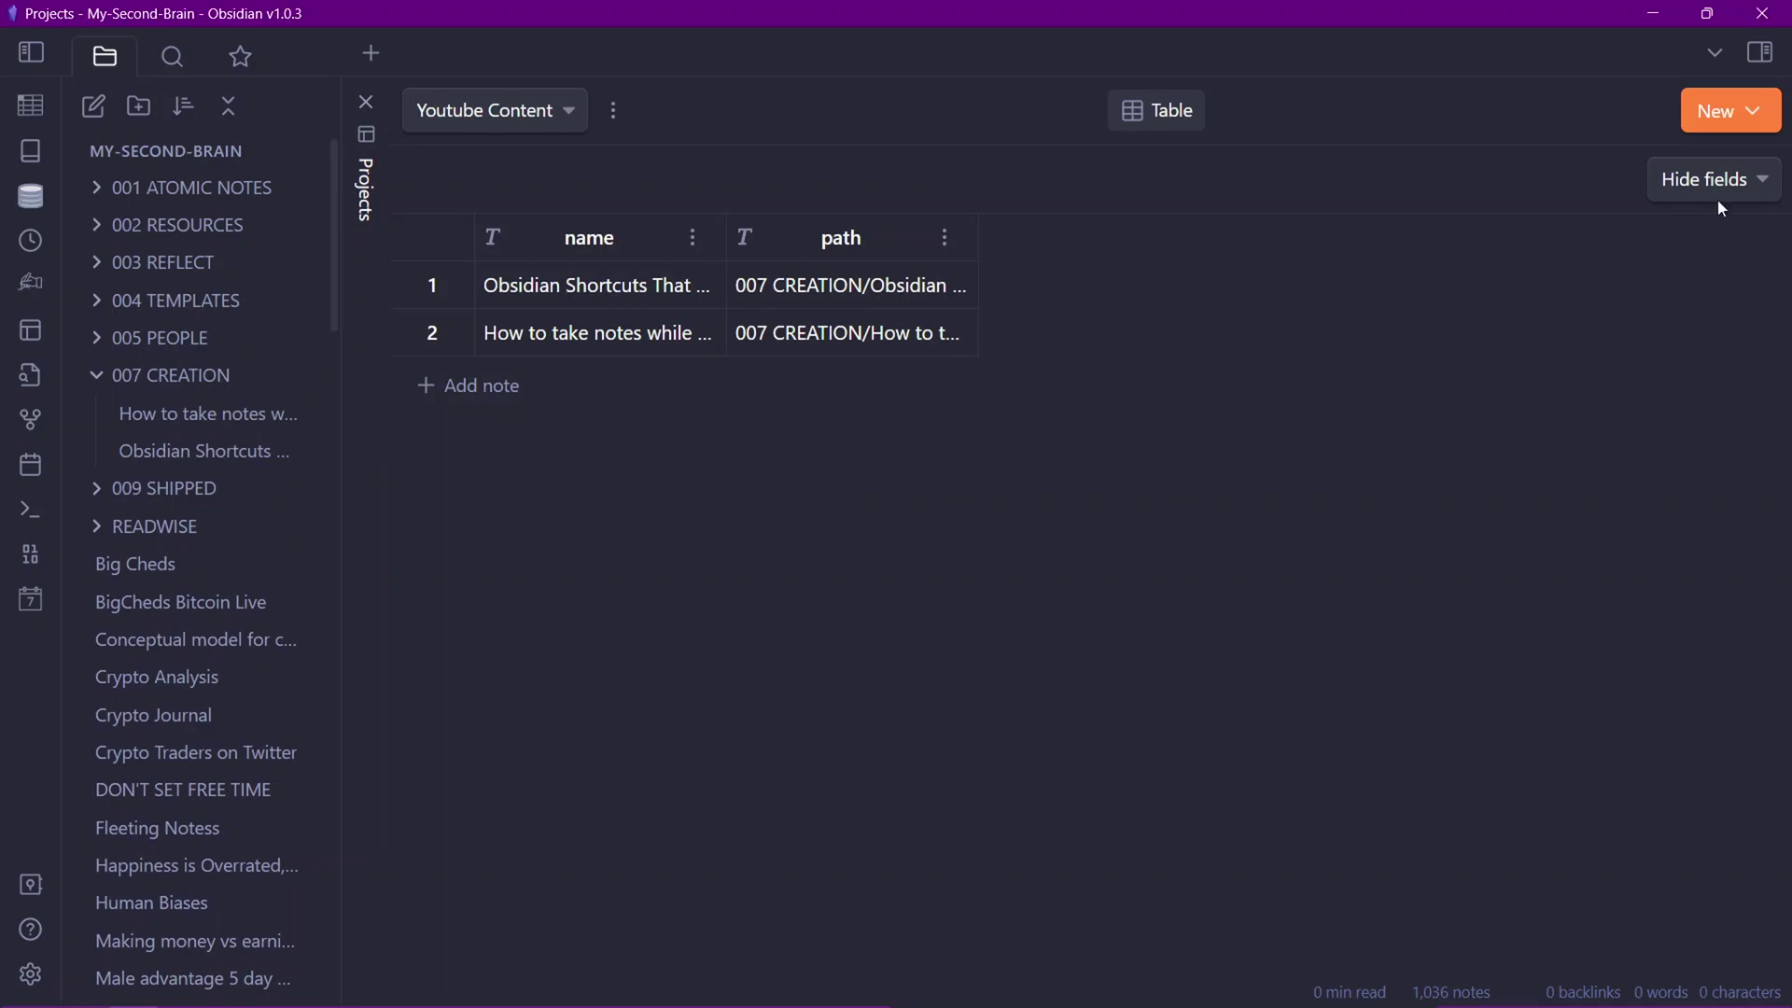
{"action": "left_click", "coordinate": [163, 416]}
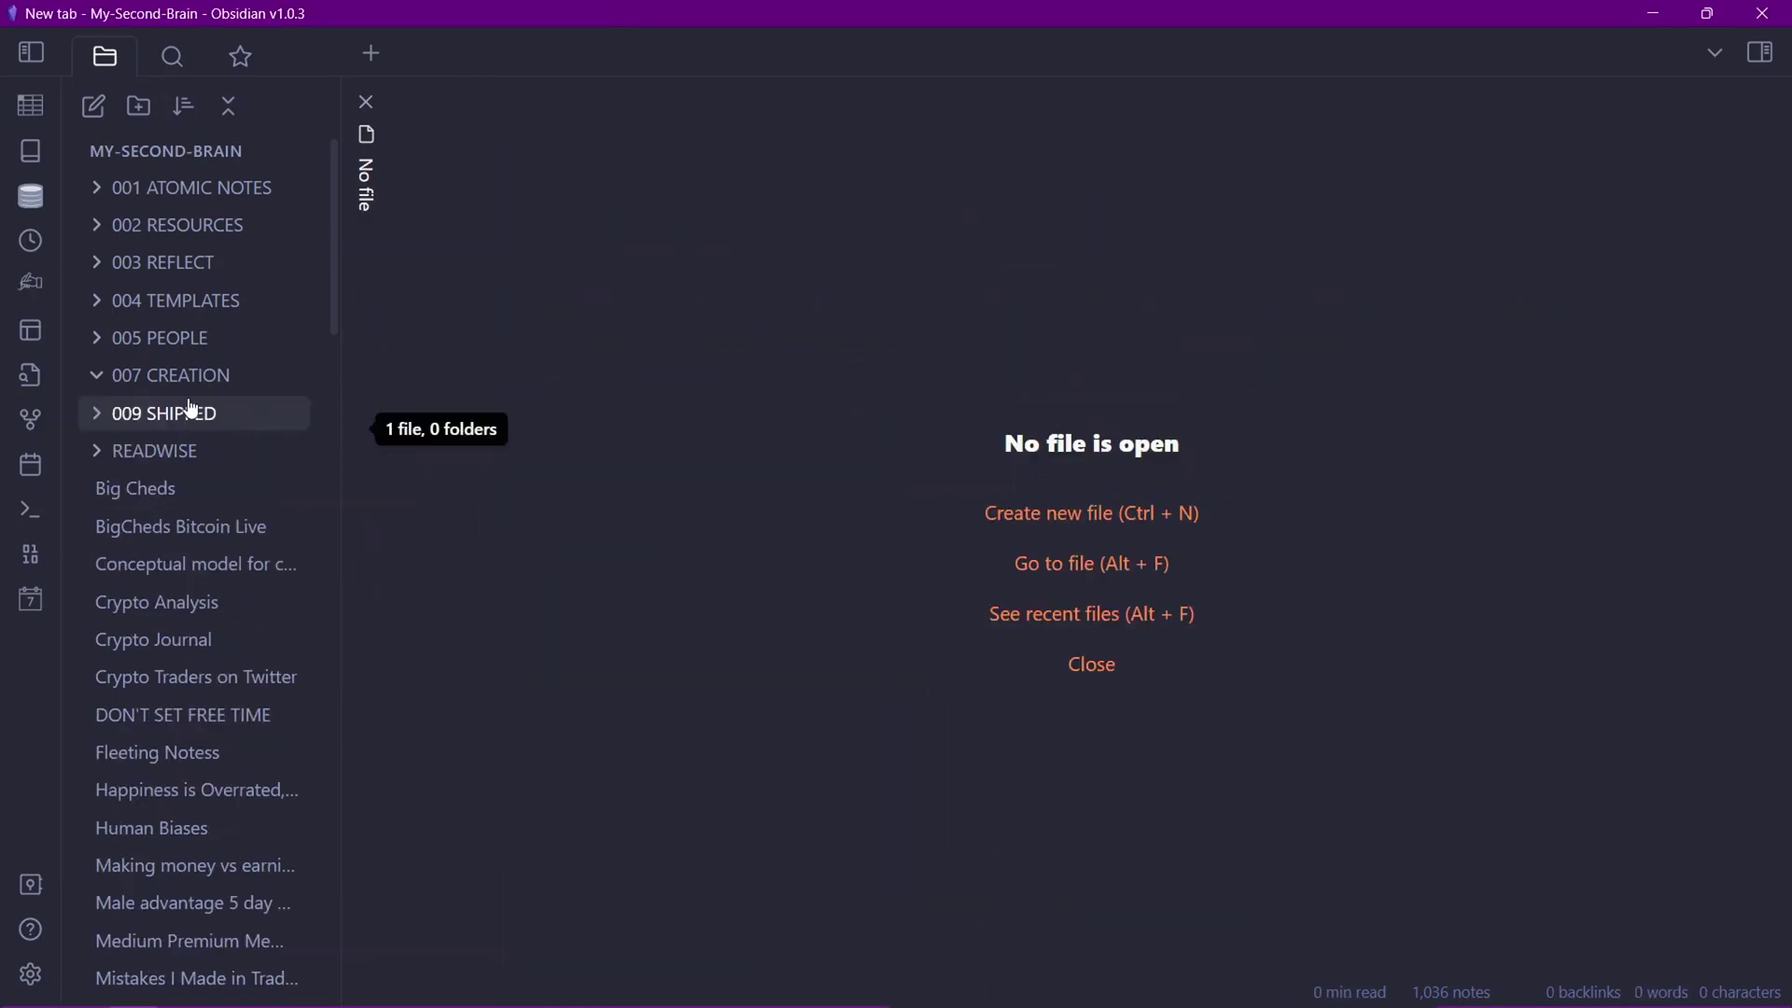
{"action": "left_click", "coordinate": [280, 417]}
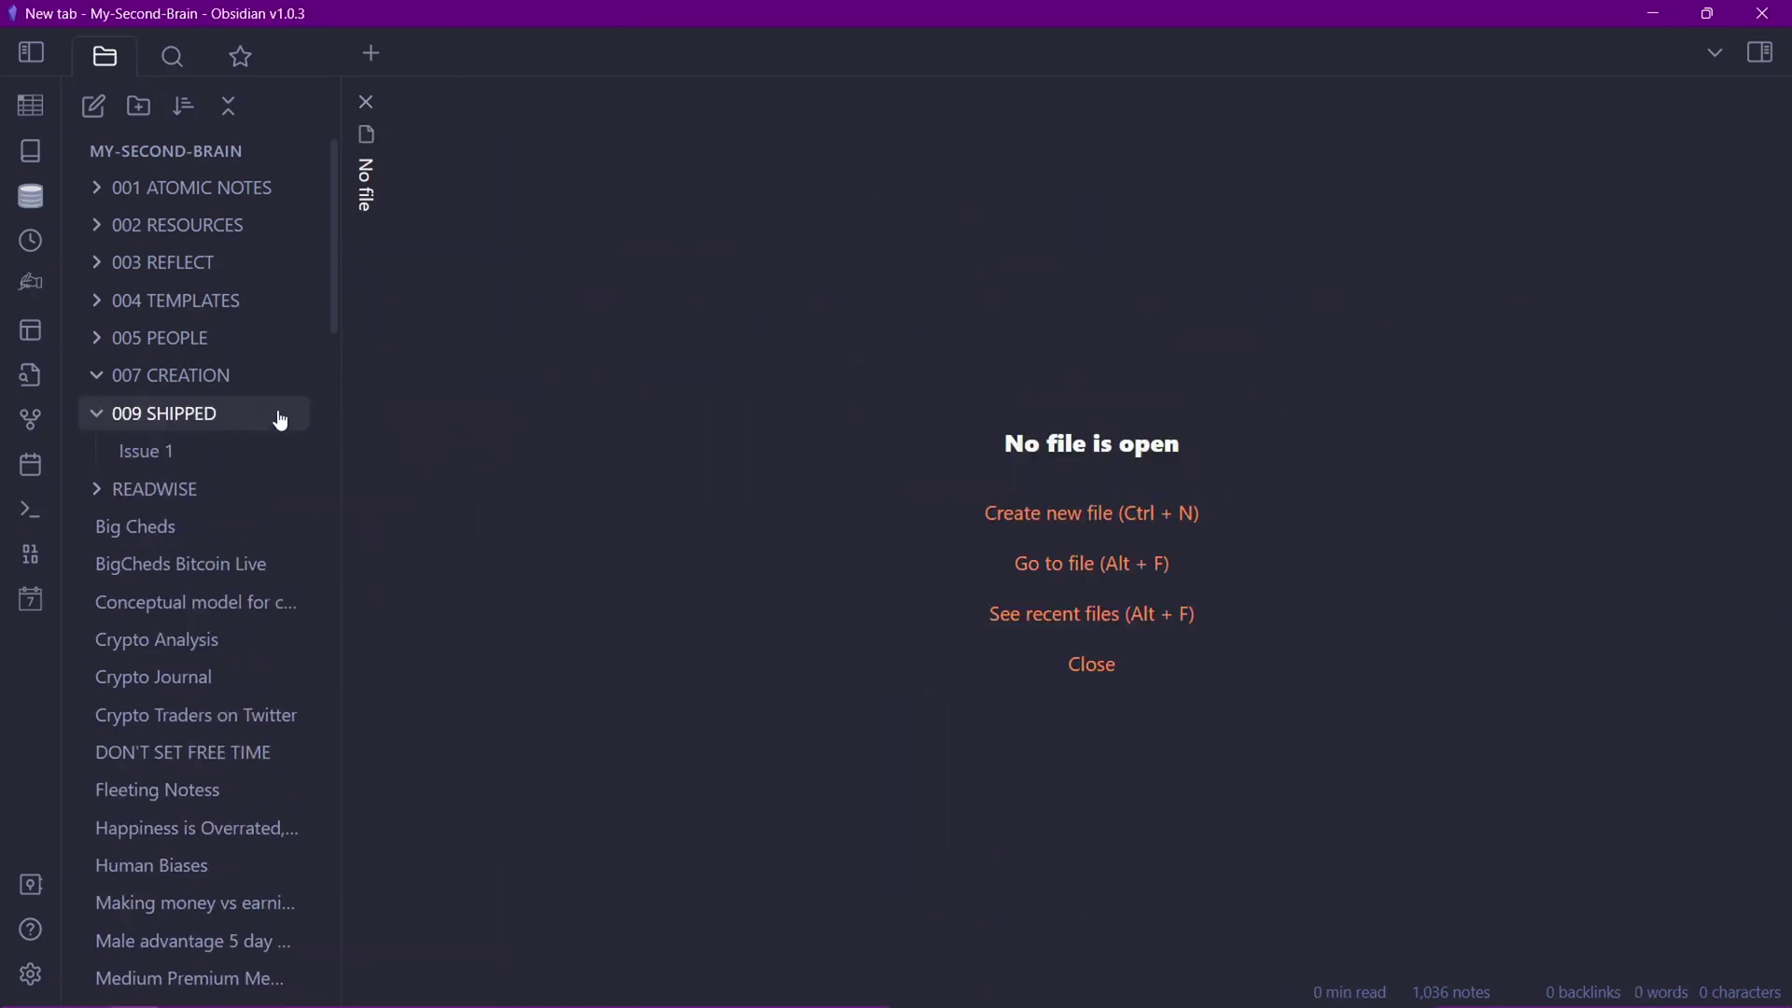
{"action": "left_click", "coordinate": [239, 378]}
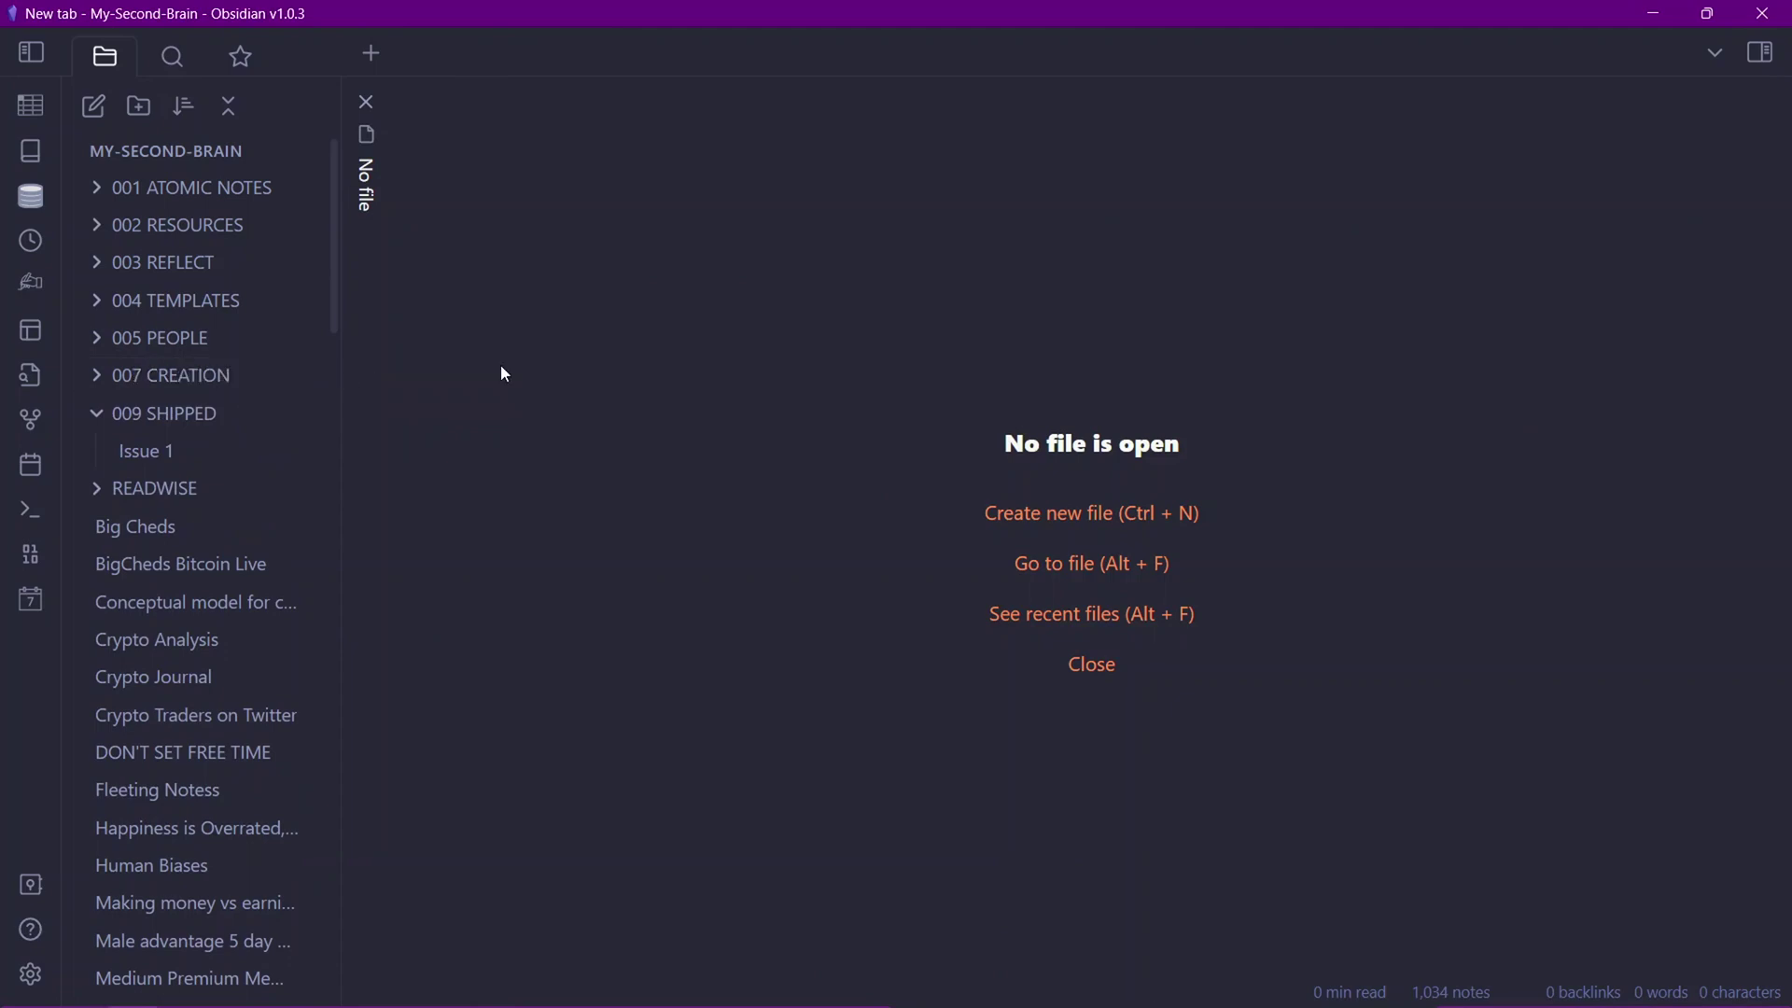
Run 'Projects: Show projects' from the command palette
{"action": "key", "text": "ctrl+p"}
{"action": "type", "text": "projec"}
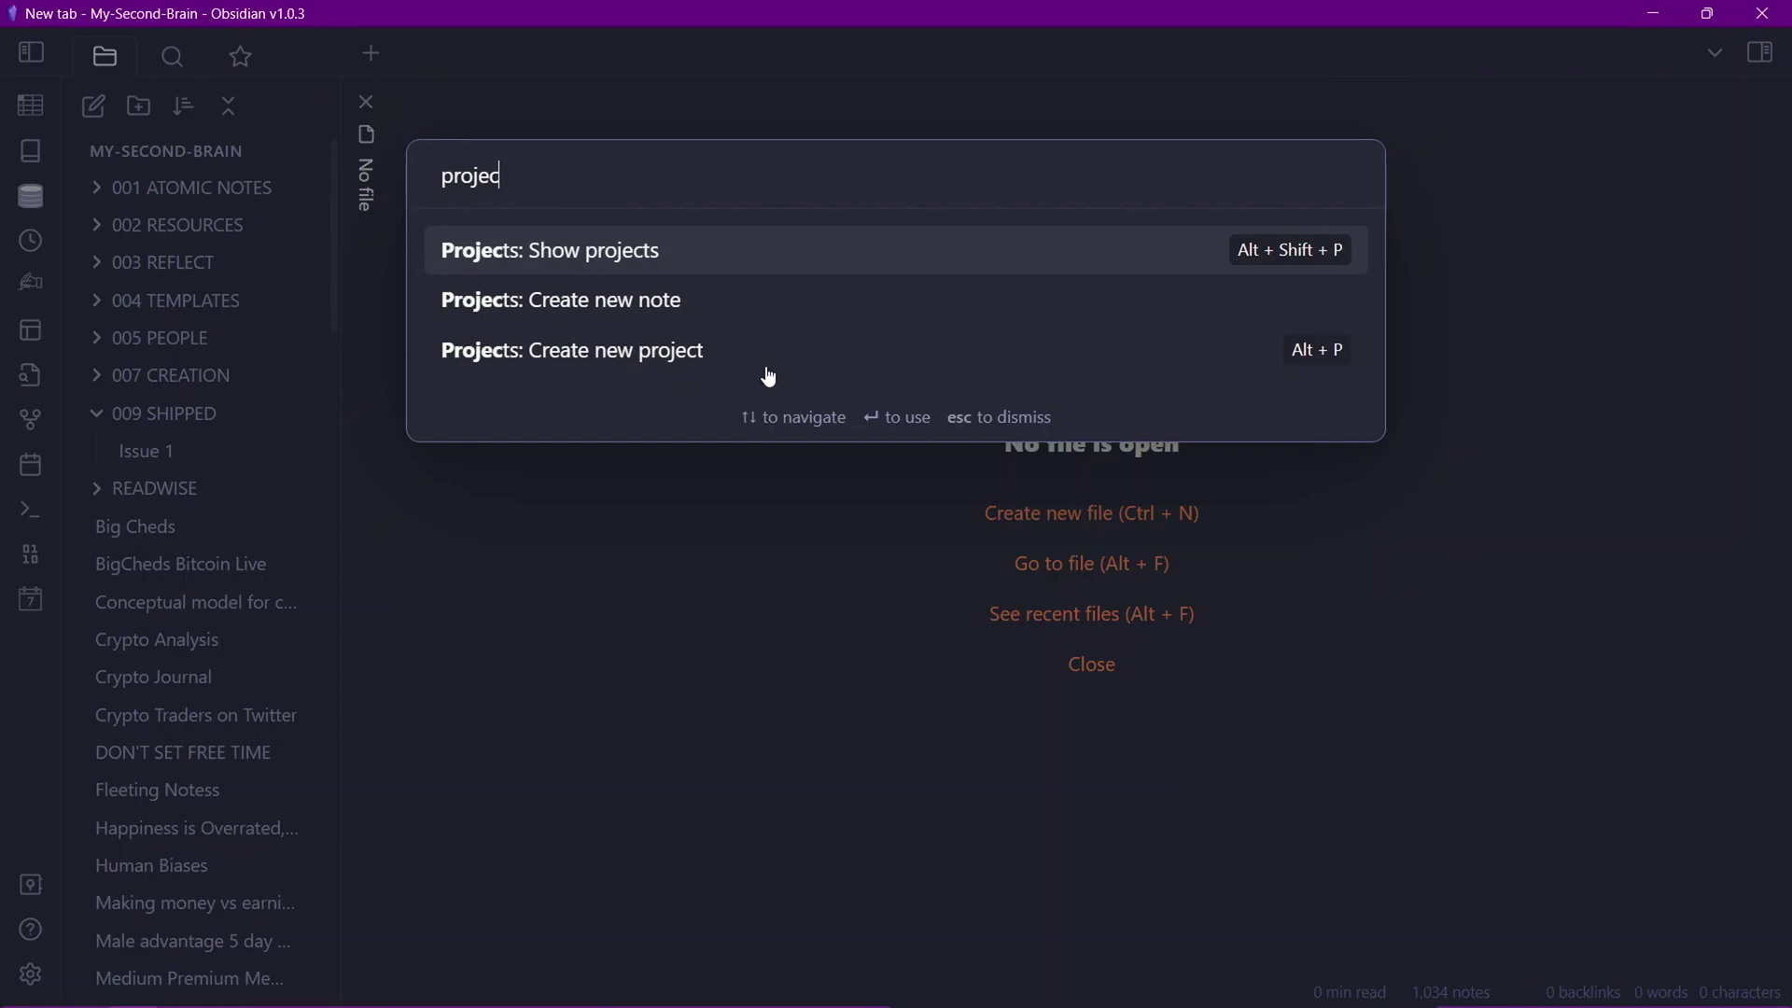
{"action": "key", "text": "Return"}
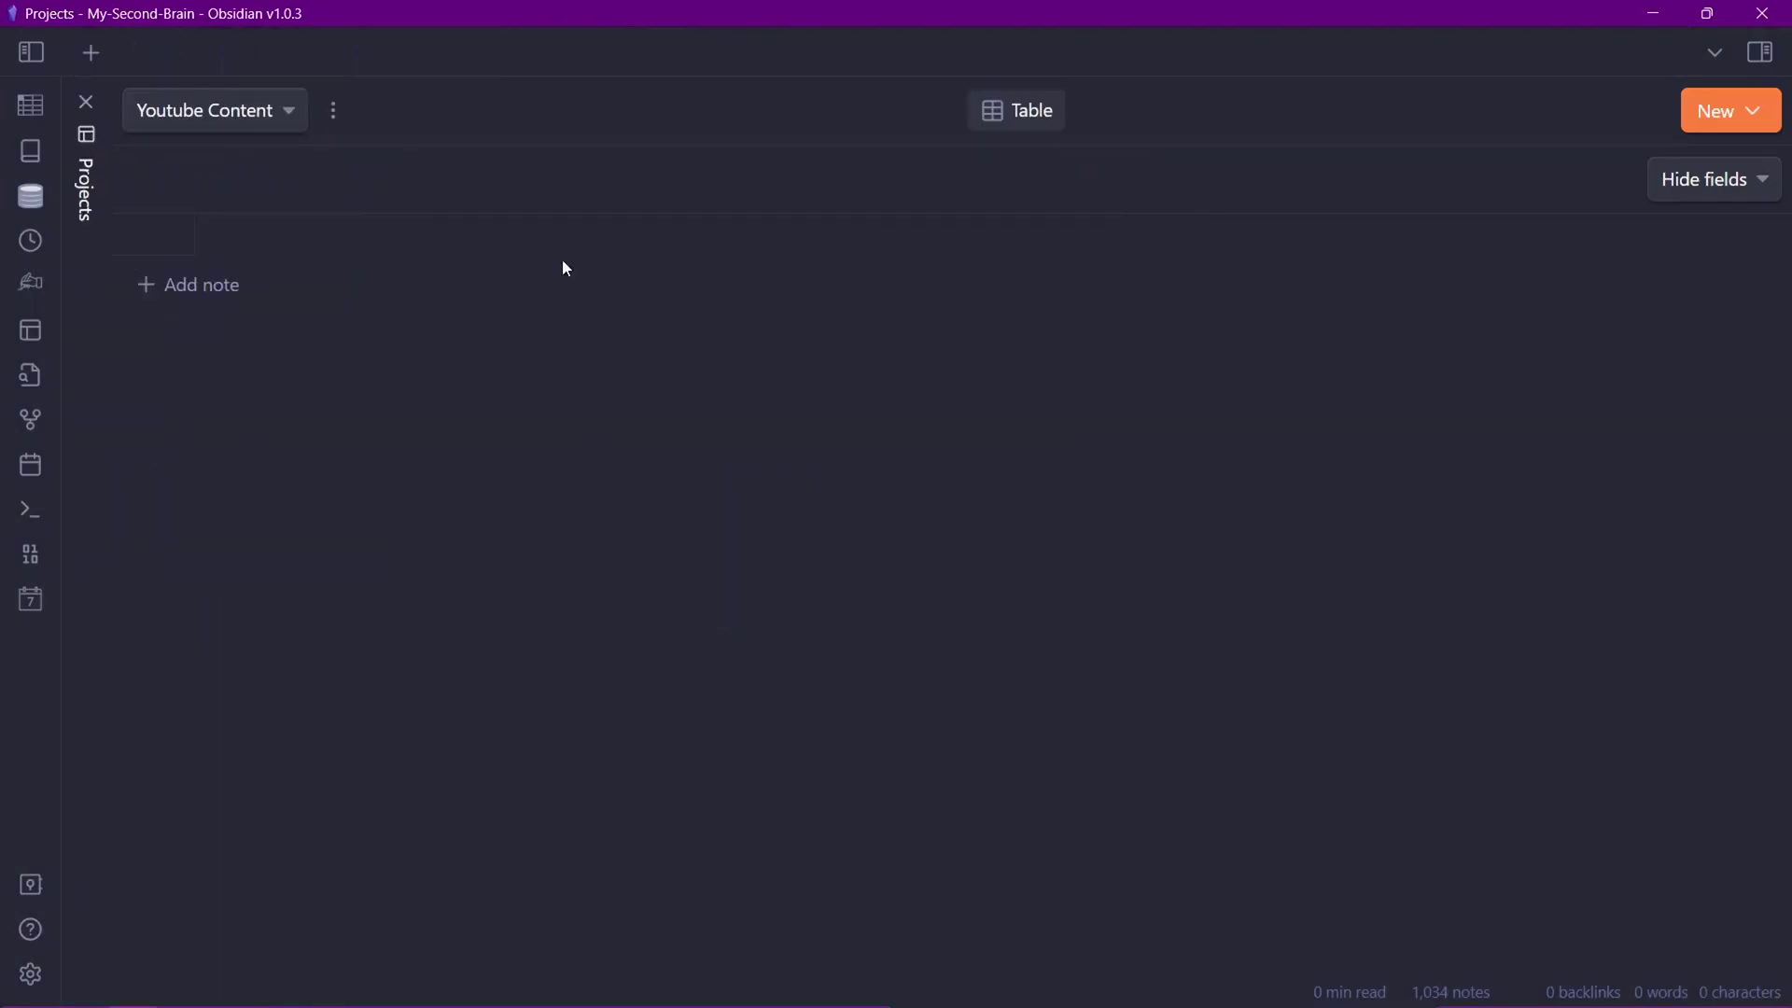
Add the note 'How to use obsidian projects' to Youtube Content with the Content Creation template
{"action": "left_click", "coordinate": [182, 289]}
{"action": "type", "text": "How to use p"}
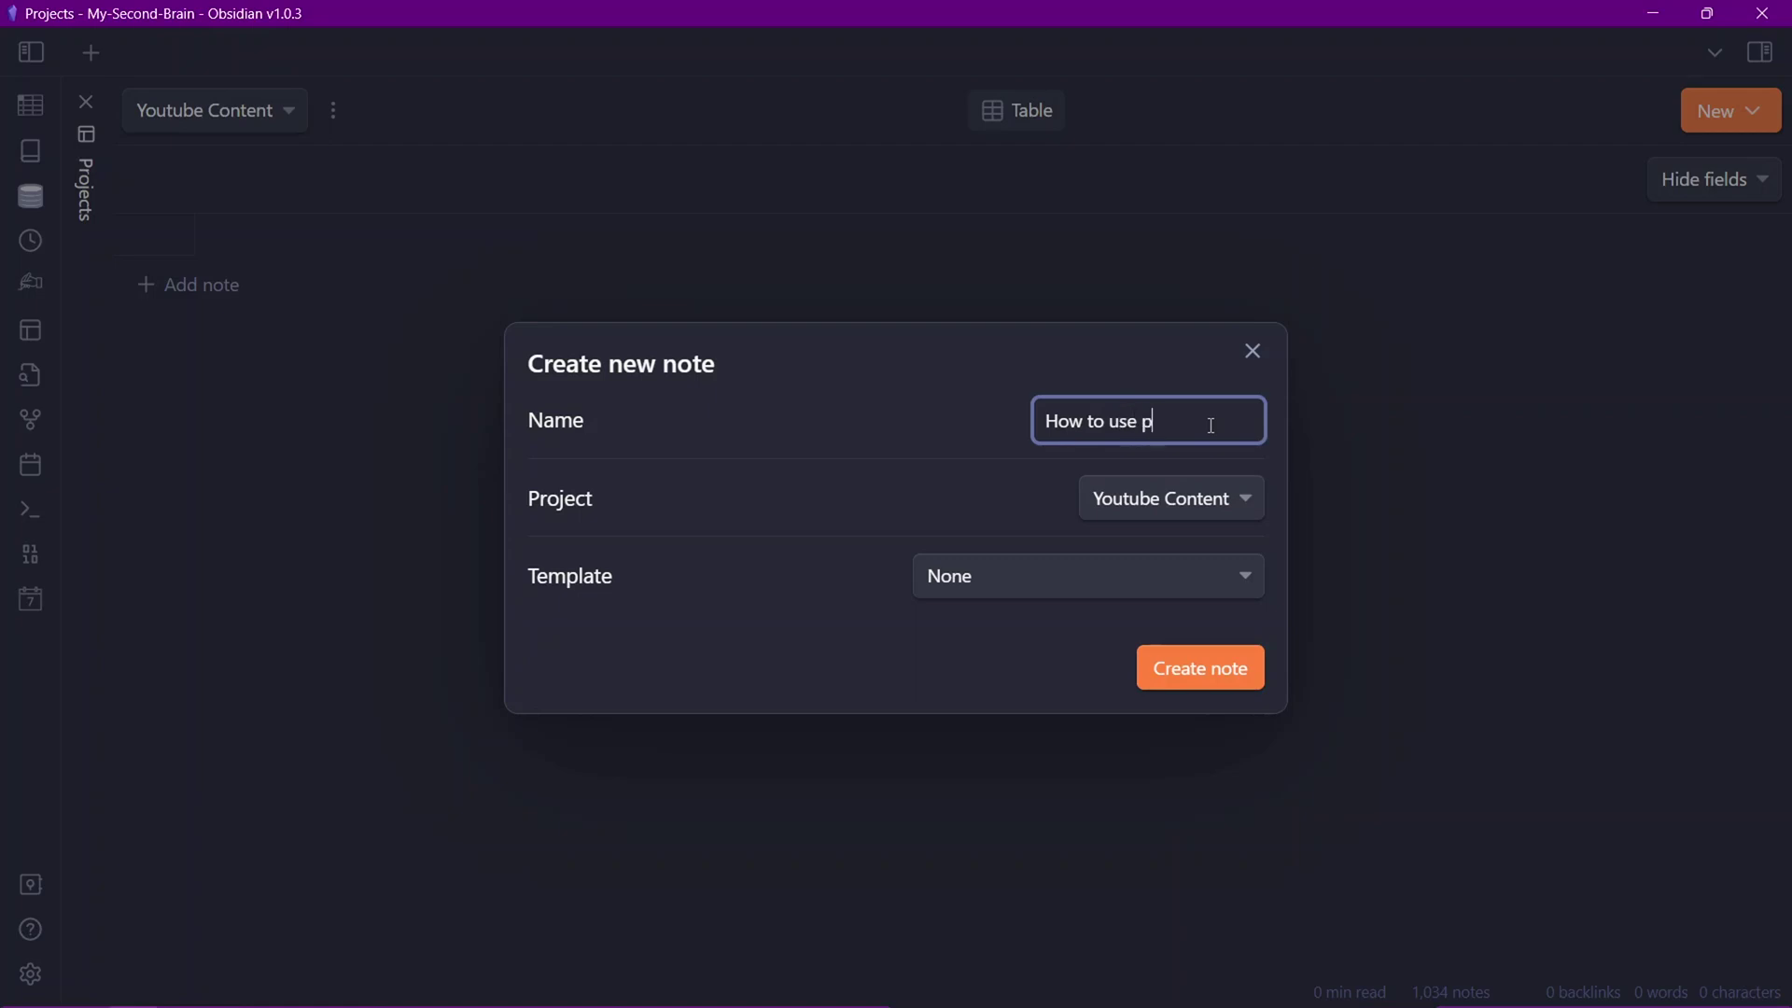
{"action": "key", "text": "BackSpace"}
{"action": "type", "text": "obsidian projects"}
{"action": "left_click", "coordinate": [1195, 512]}
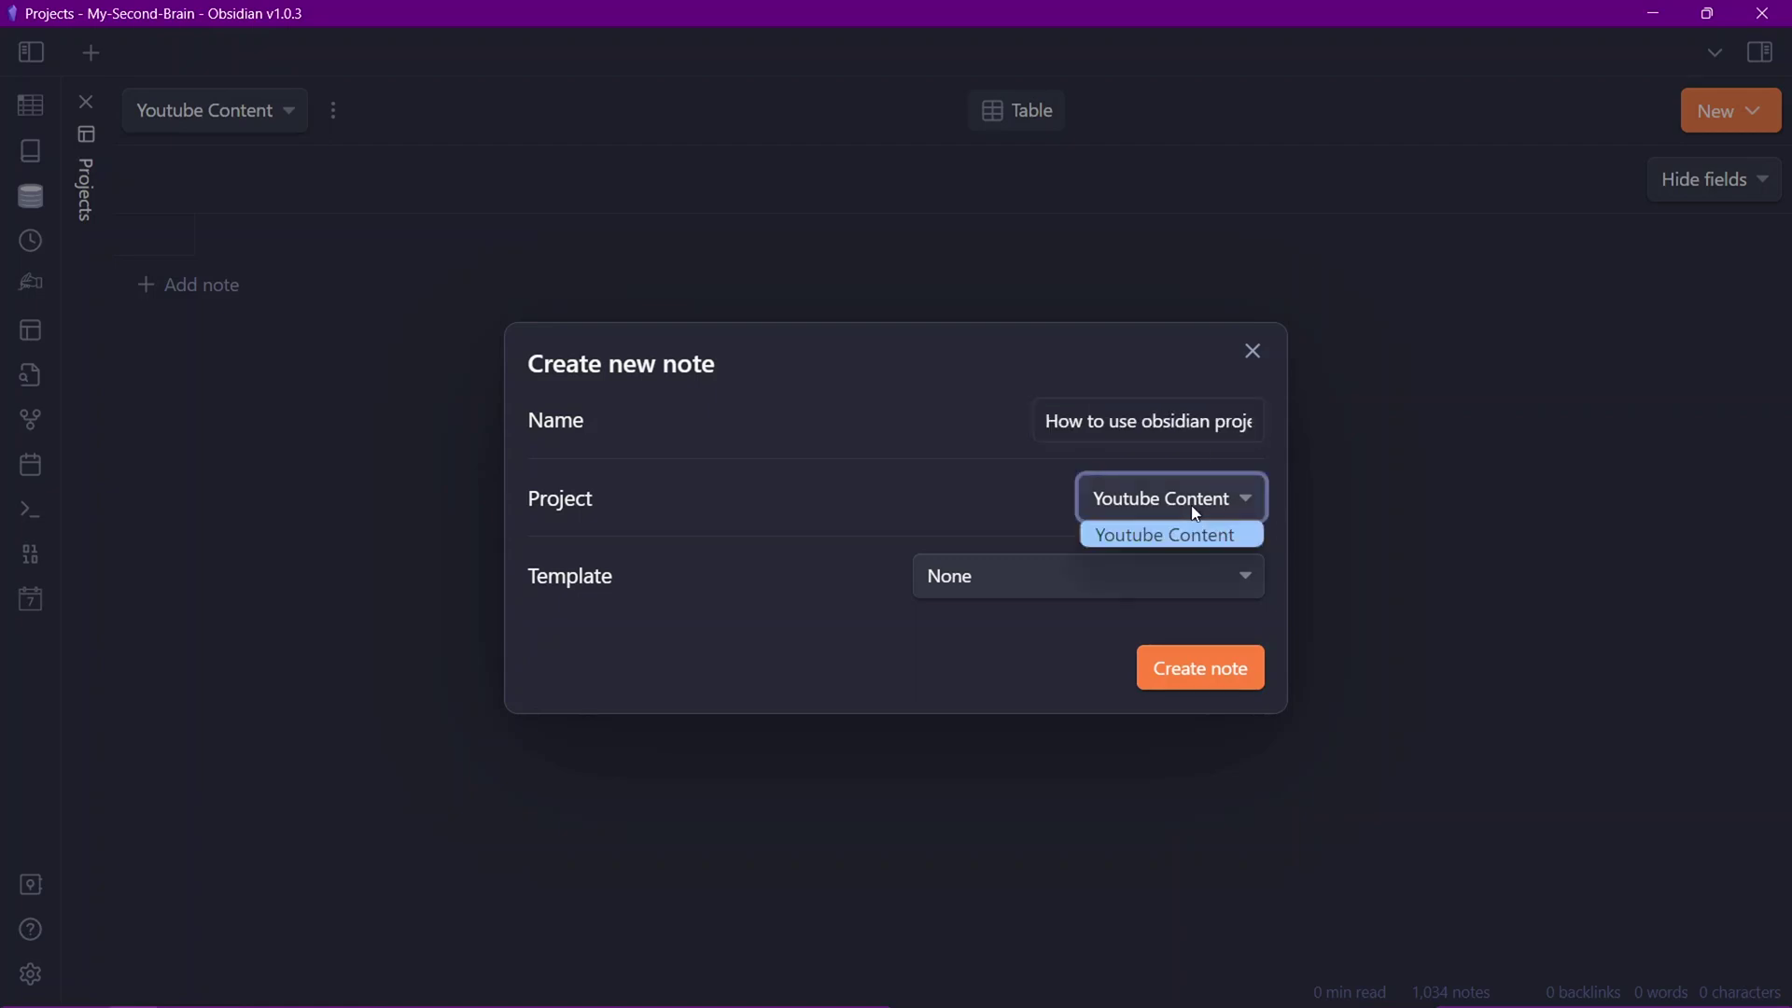
{"action": "left_click", "coordinate": [1219, 530]}
{"action": "left_click", "coordinate": [1066, 564]}
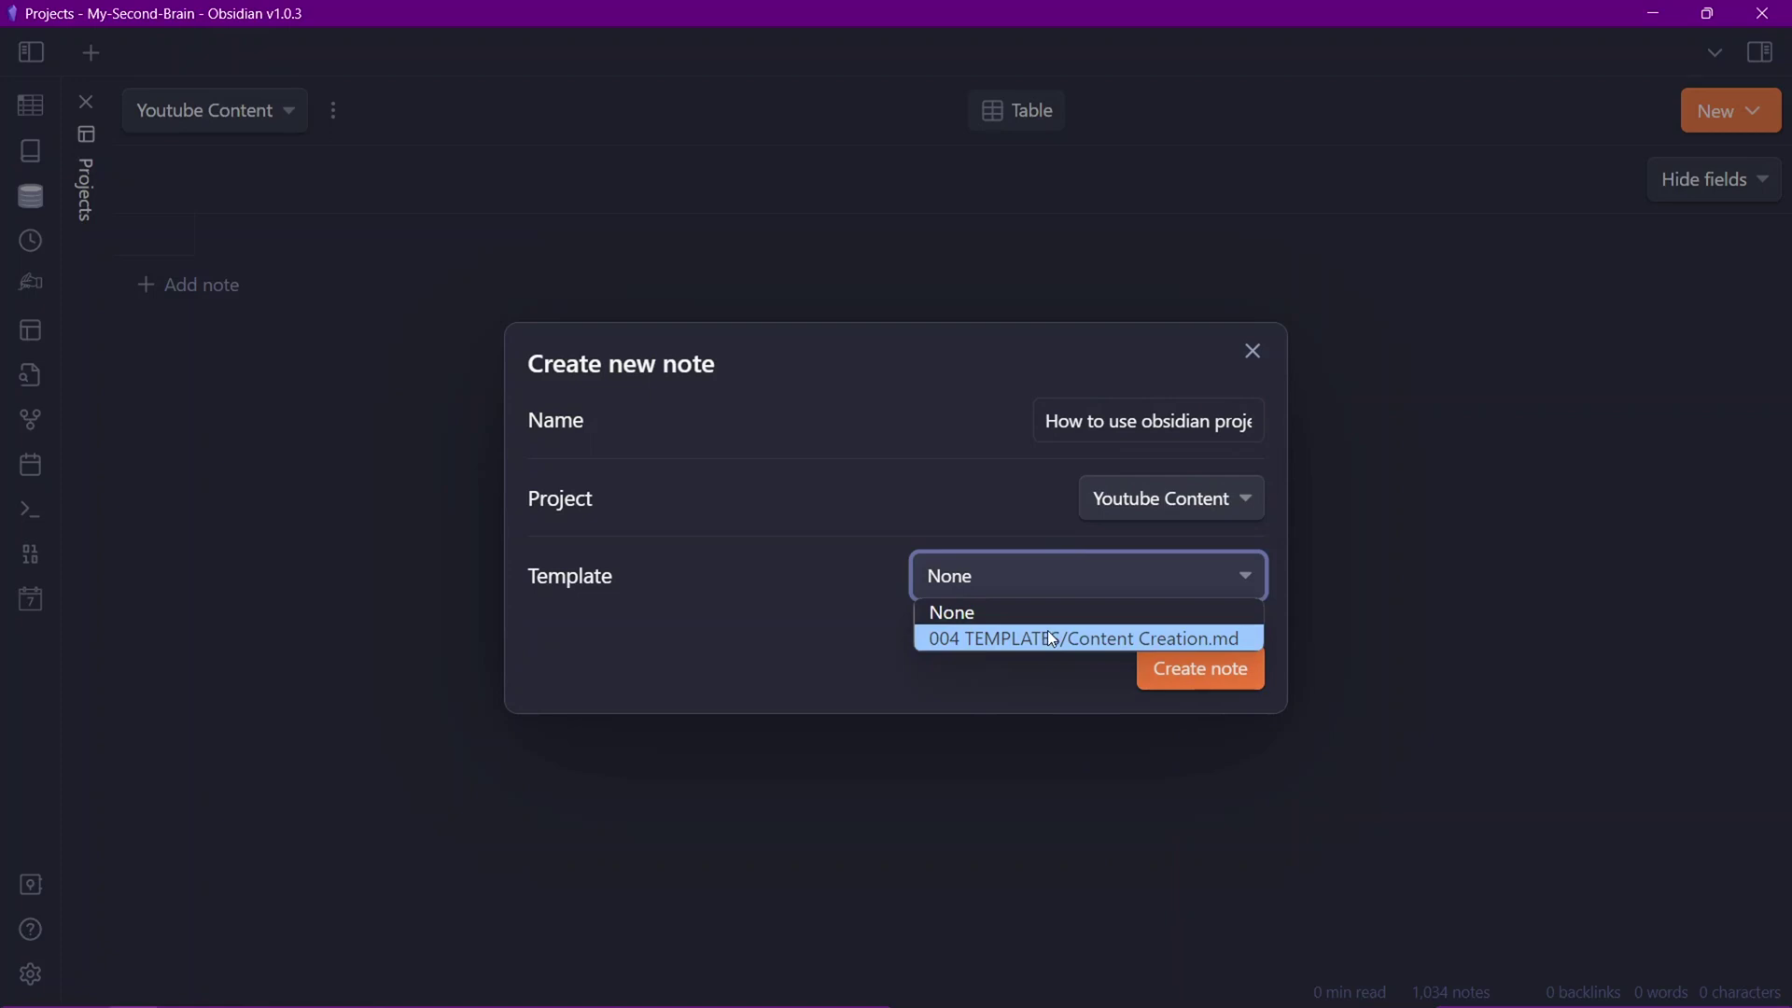
{"action": "left_click", "coordinate": [1049, 639]}
{"action": "left_click", "coordinate": [1240, 676]}
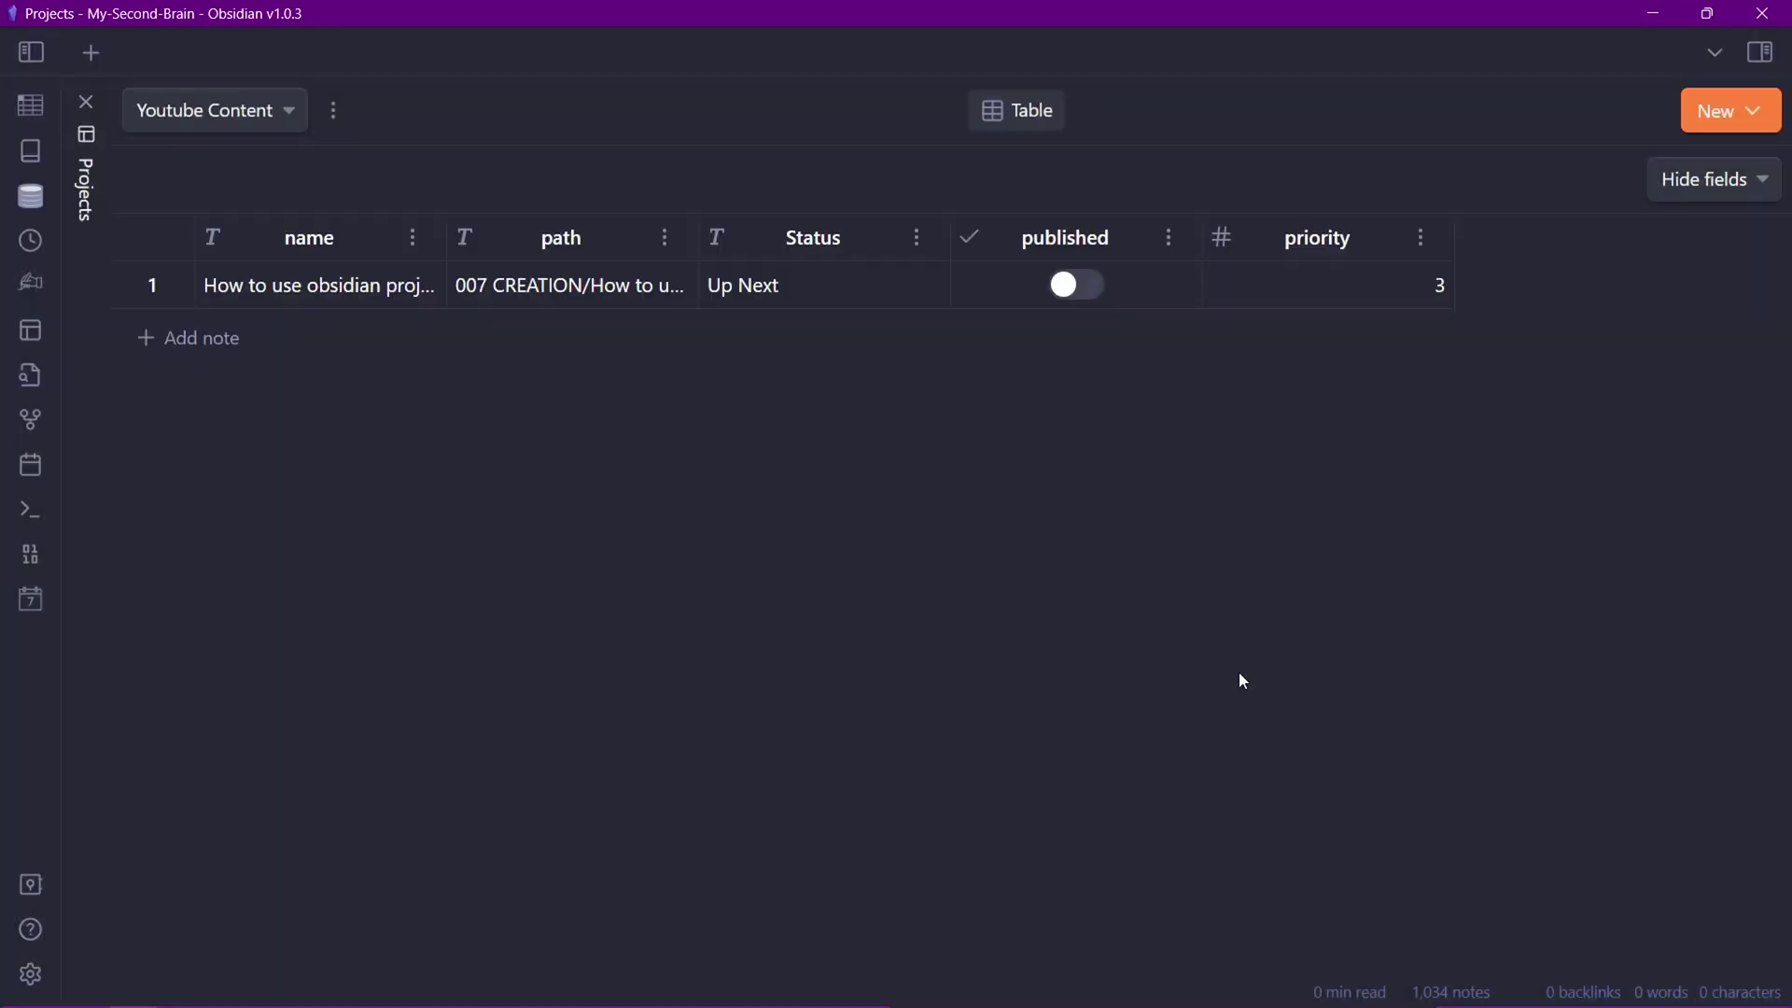
Add the note 'How to take smart notes' with the Content Creation template
{"action": "left_click", "coordinate": [213, 344]}
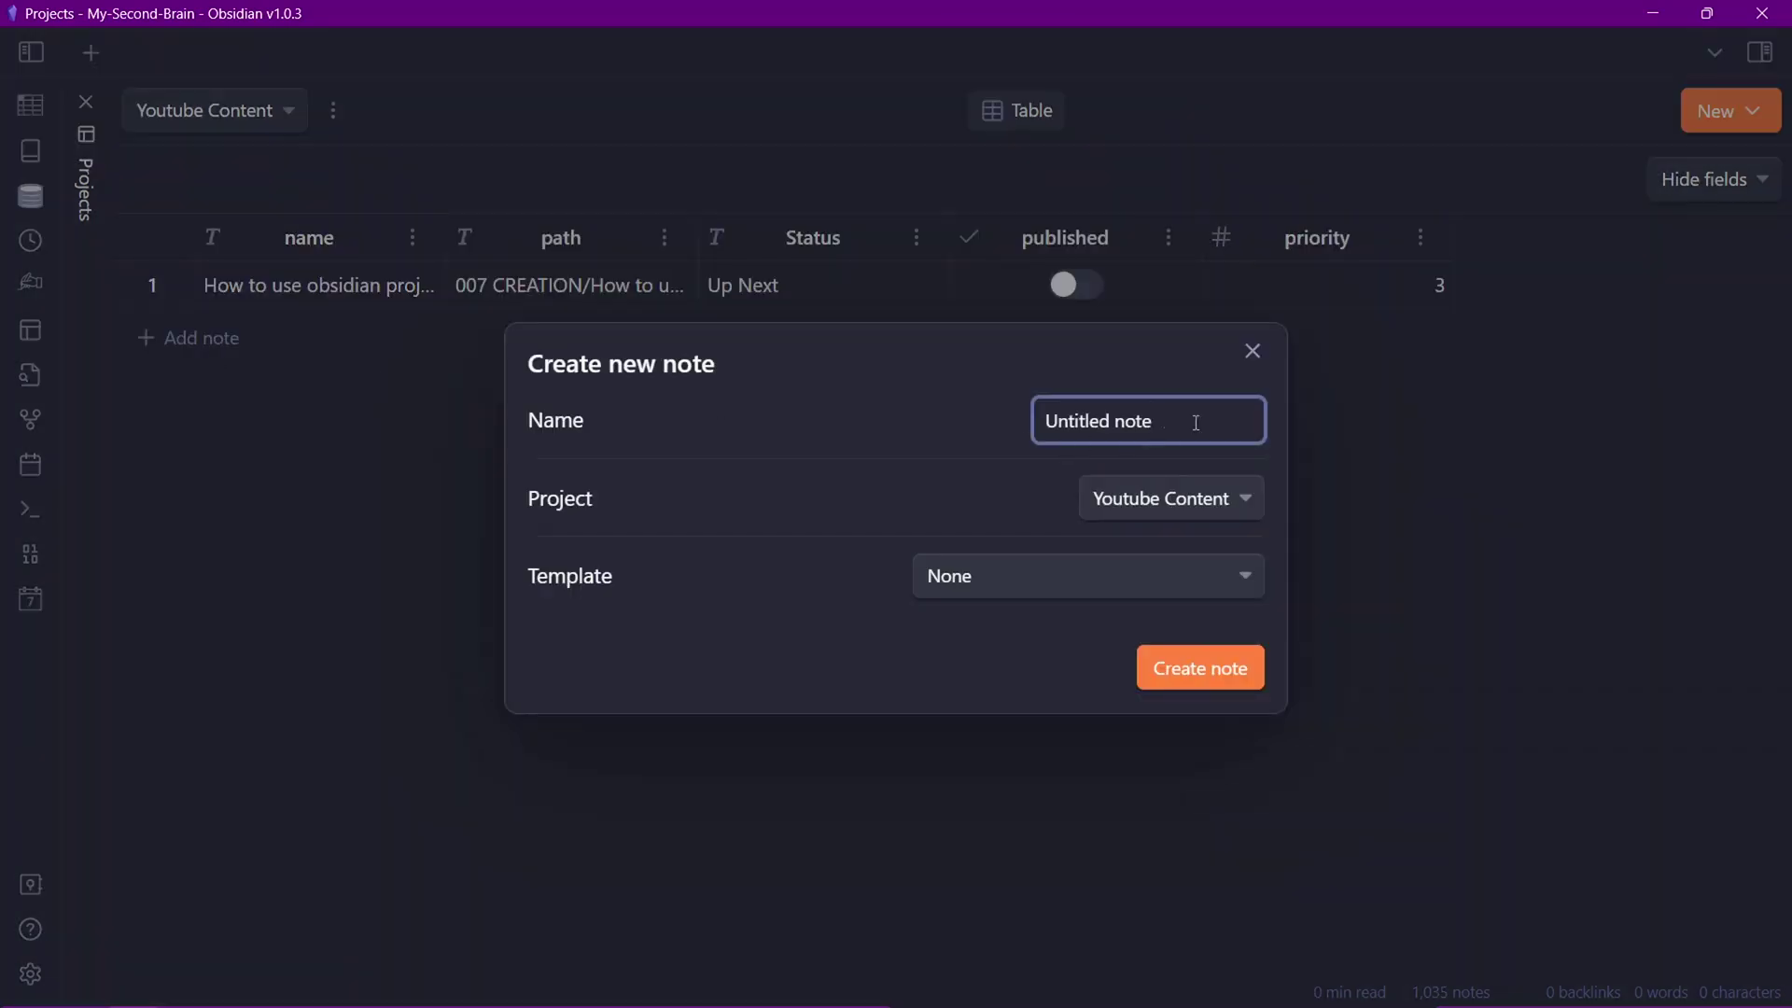
{"action": "key", "text": "ctrl+a"}
{"action": "type", "text": "How to take smart notes"}
{"action": "left_click", "coordinate": [966, 567]}
{"action": "left_click", "coordinate": [1074, 636]}
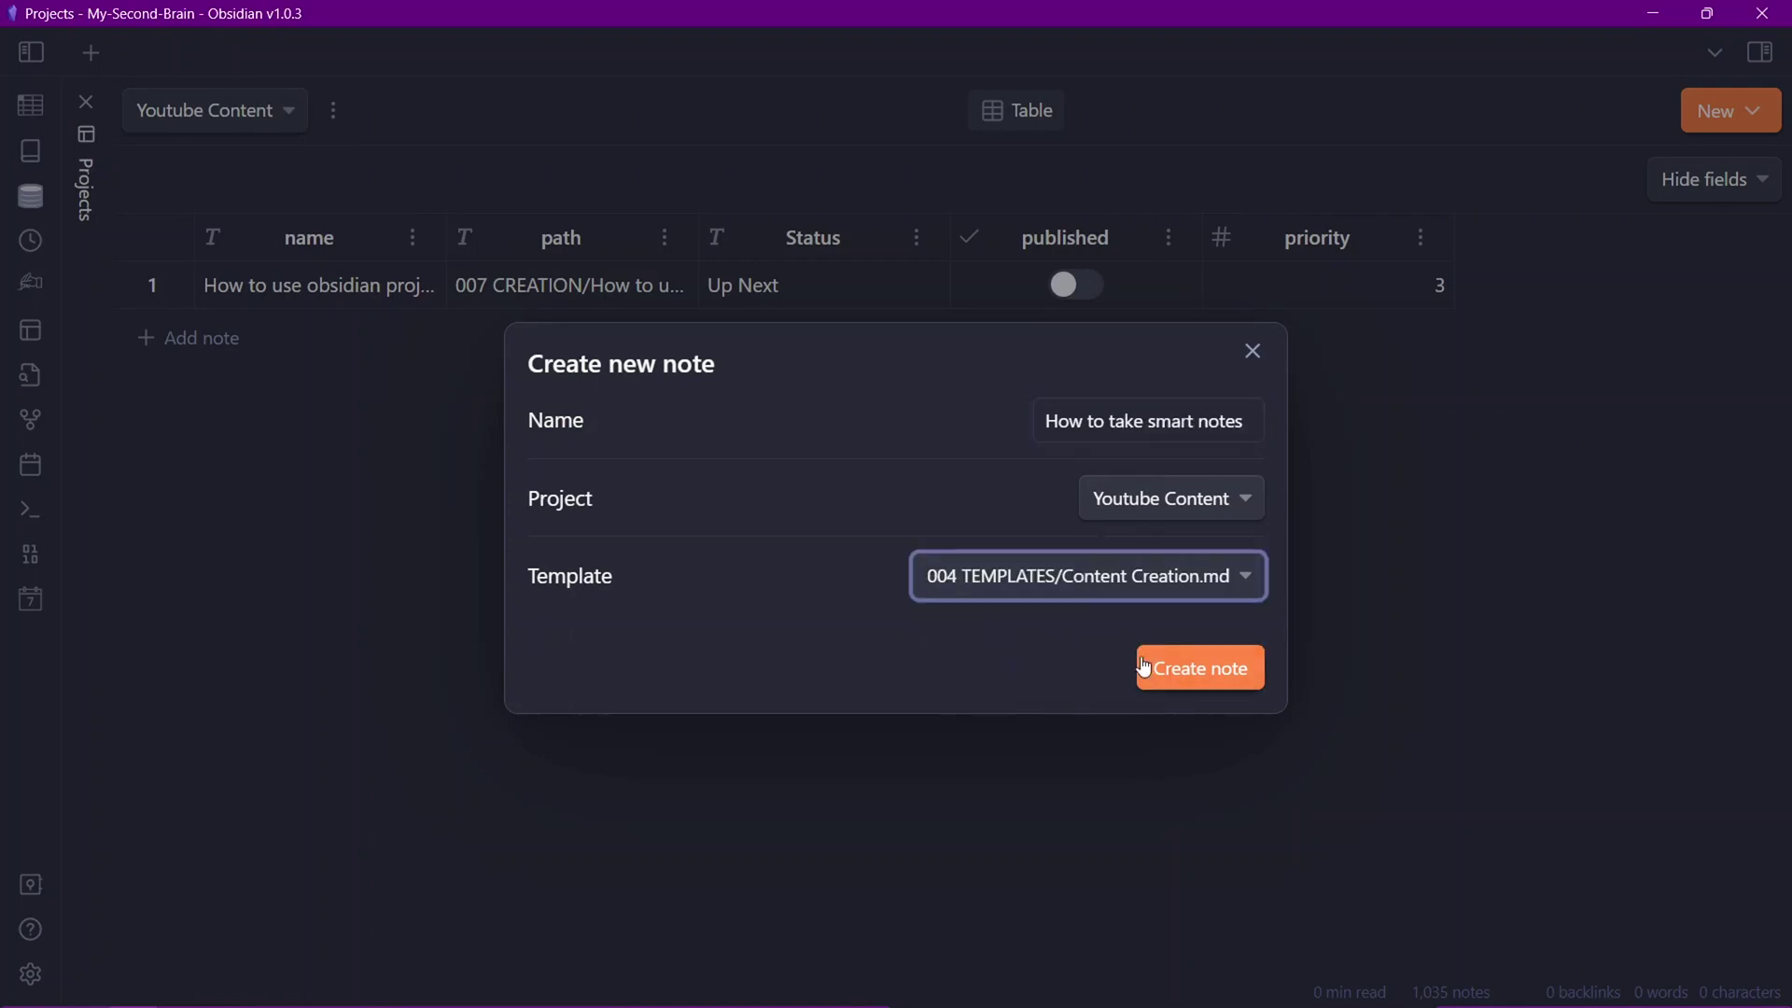
{"action": "left_click", "coordinate": [1200, 667]}
{"action": "left_click", "coordinate": [206, 385]}
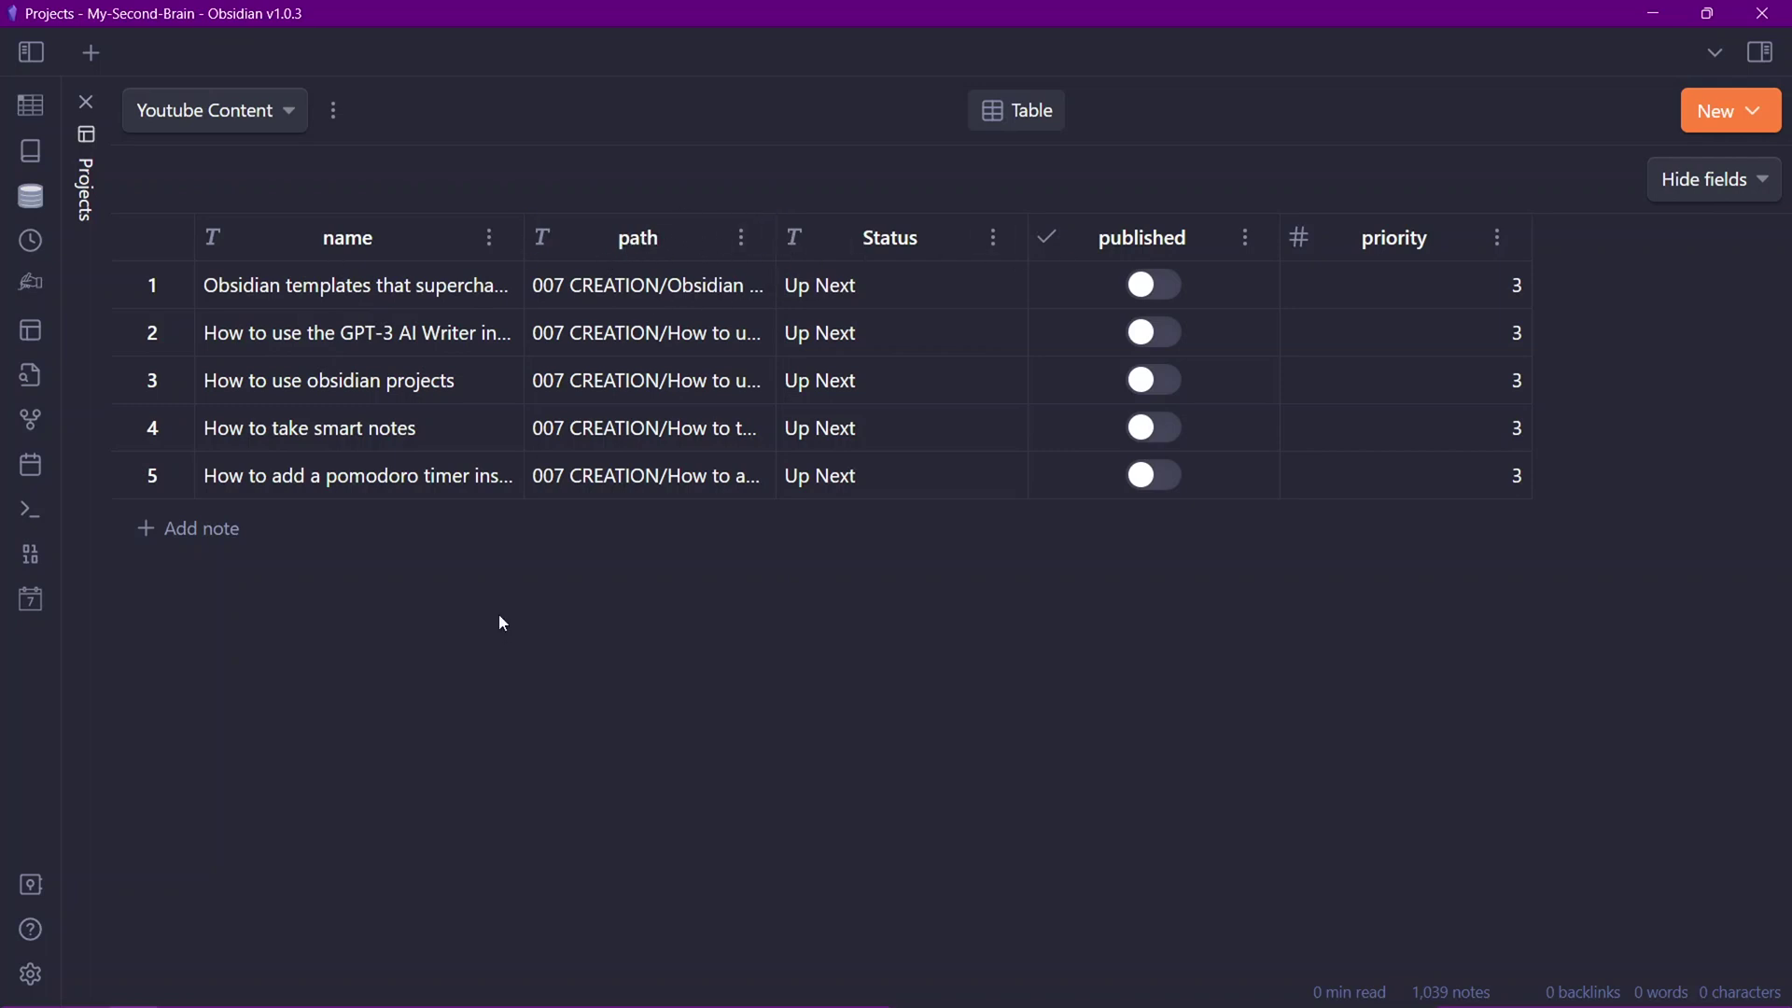
{"action": "key", "text": "ctrl+o"}
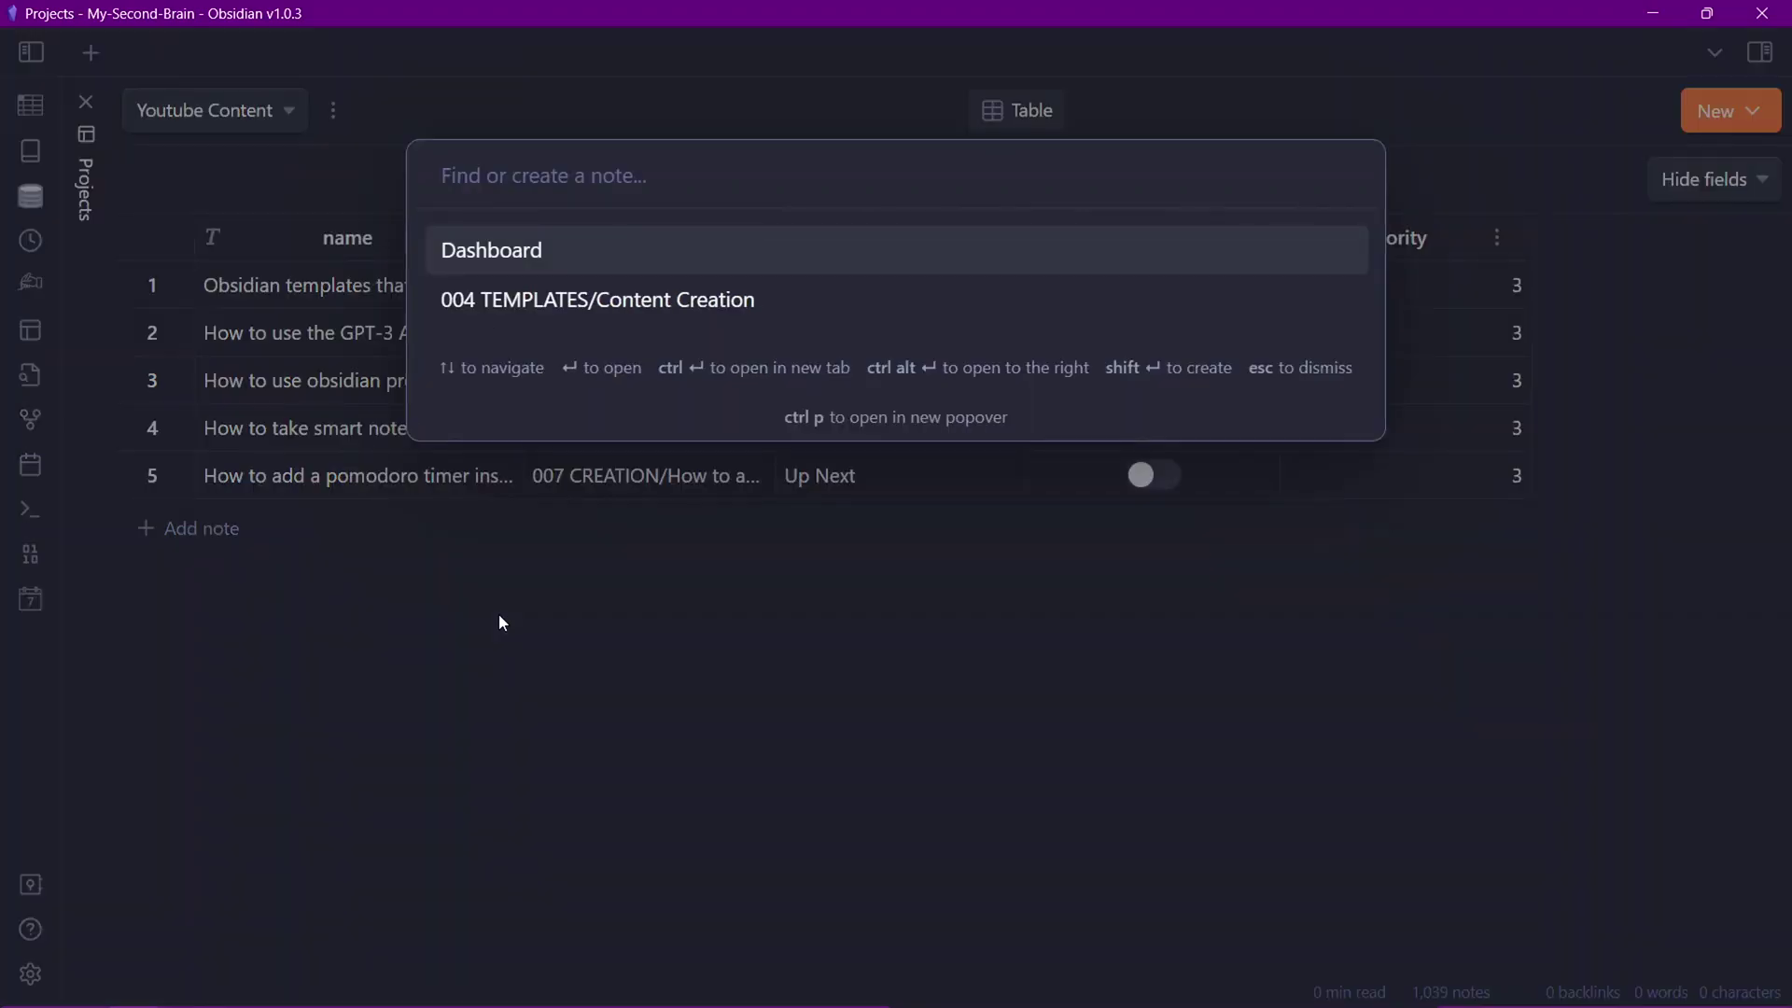
{"action": "key", "text": "Down"}
{"action": "key", "text": "Return"}
{"action": "key", "text": "ctrl+e"}
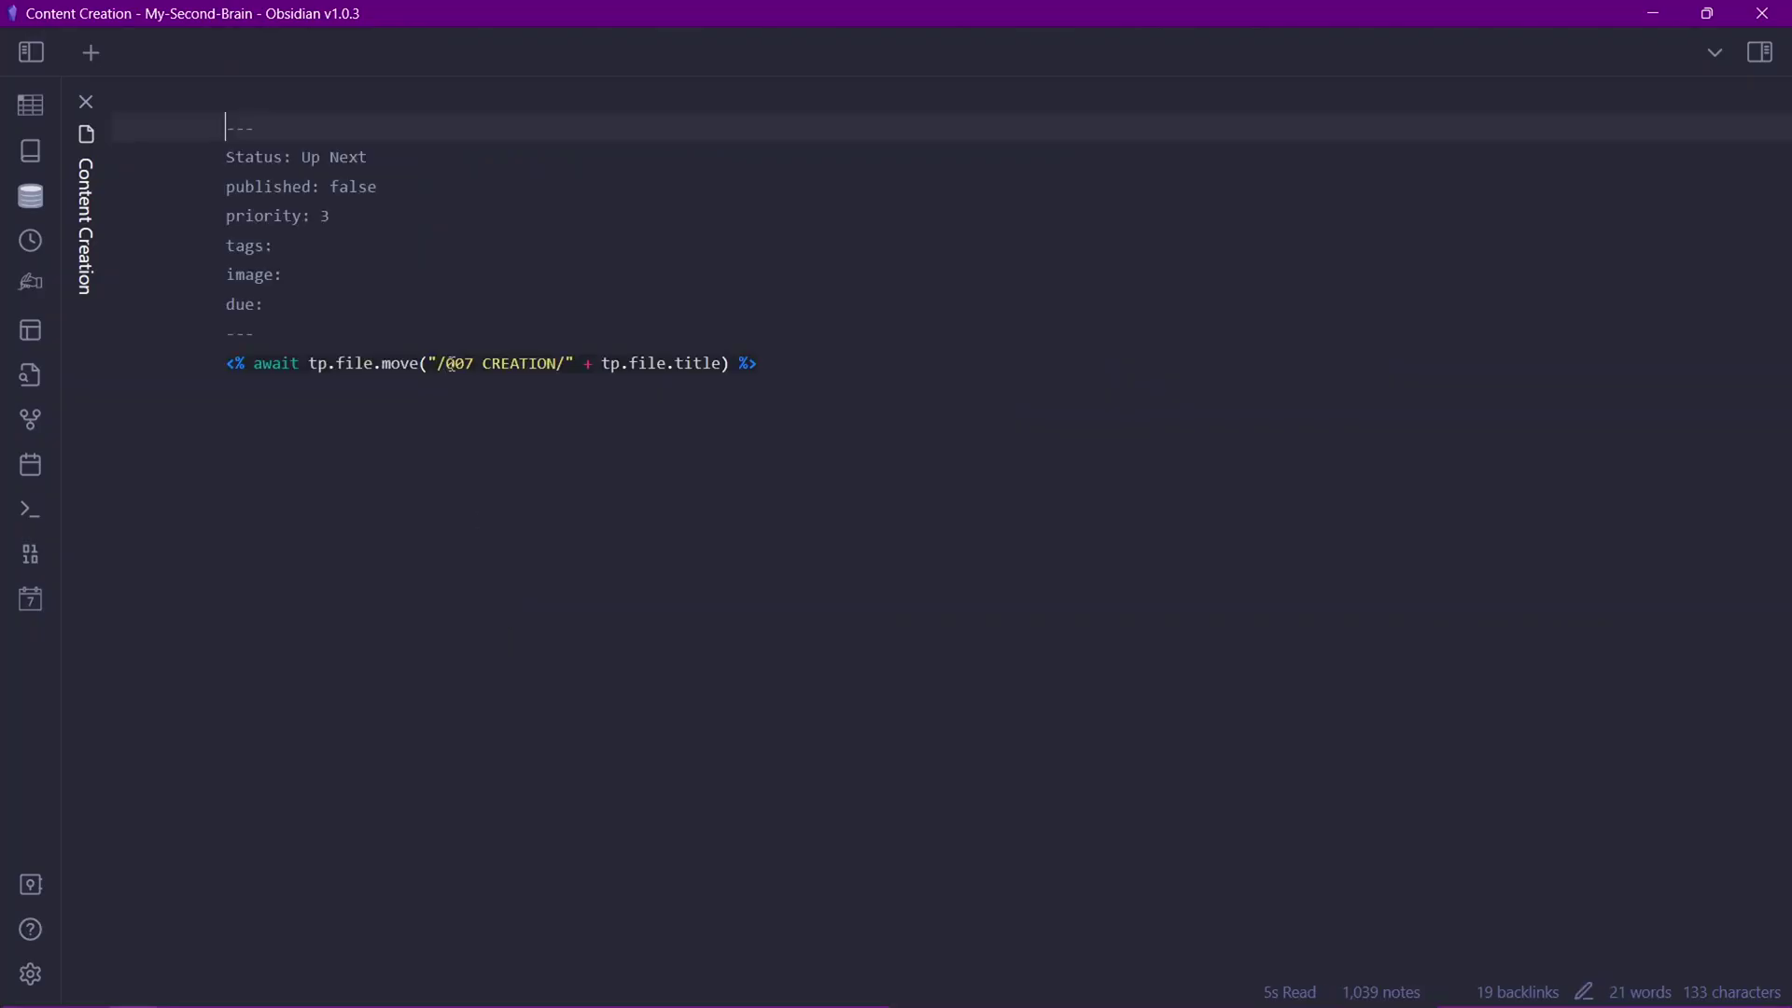
{"action": "left_click_drag", "start_coordinate": [304, 157], "coordinate": [388, 157]}
{"action": "left_click", "coordinate": [392, 193]}
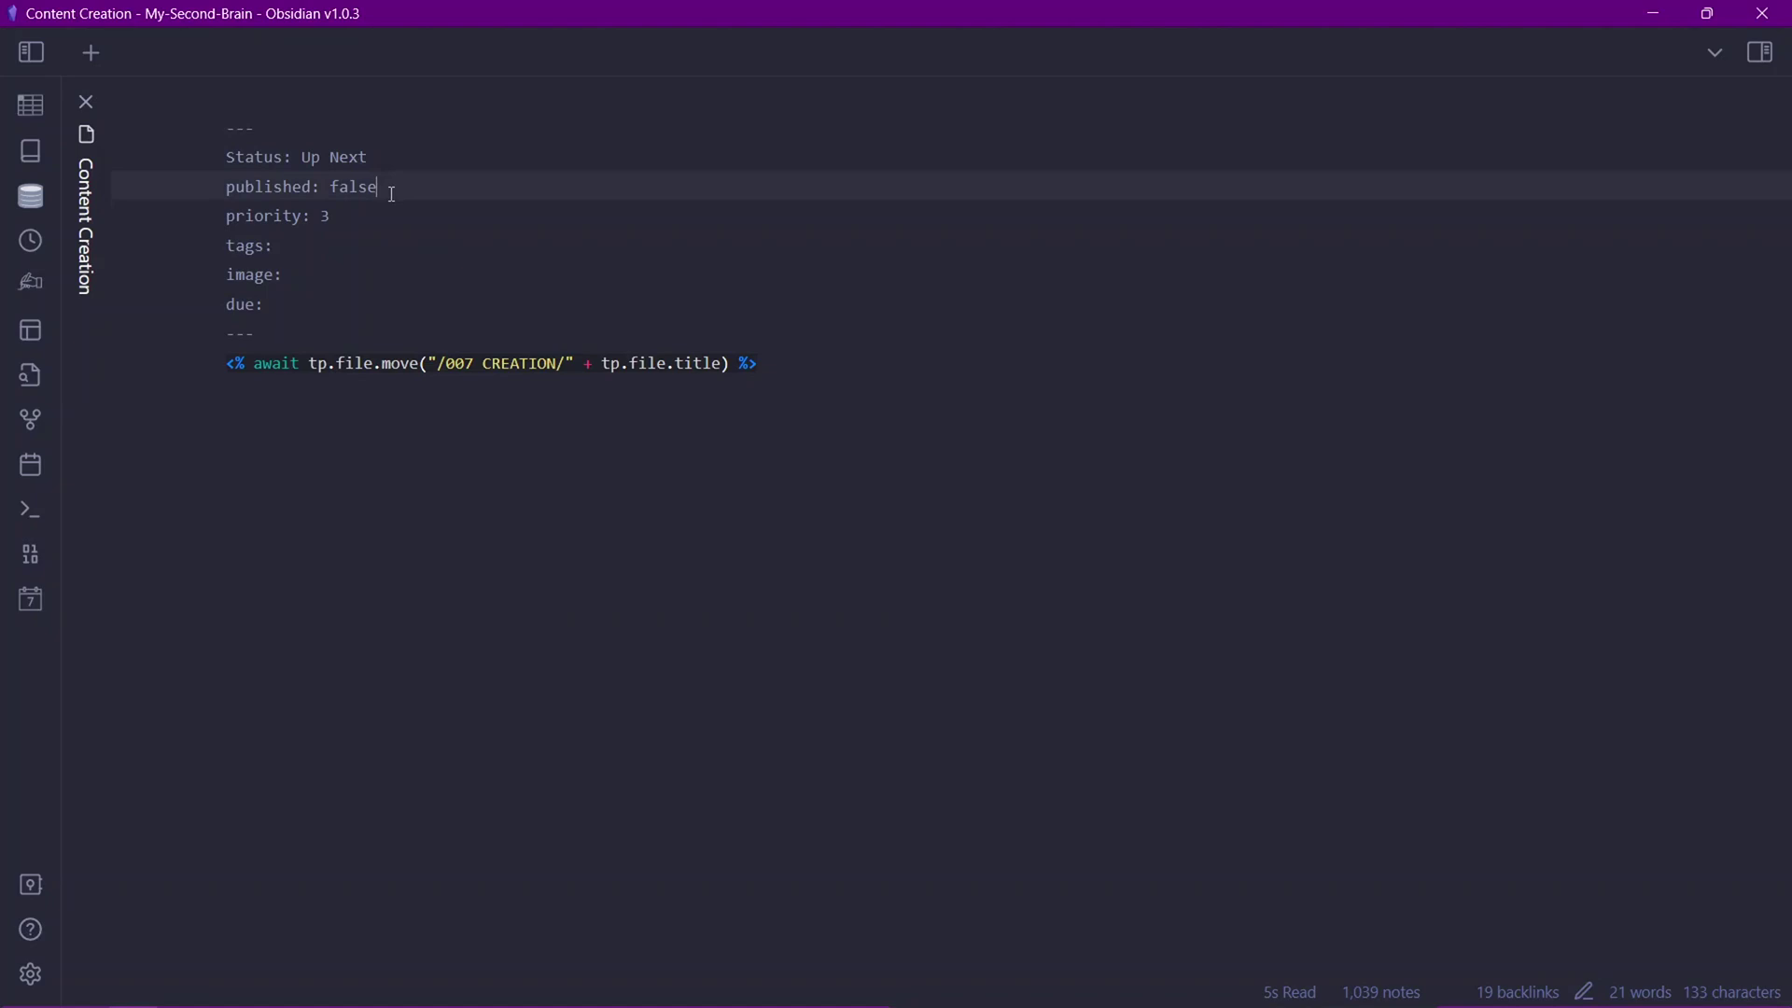
{"action": "left_click", "coordinate": [295, 166]}
{"action": "double_click", "coordinate": [347, 156]}
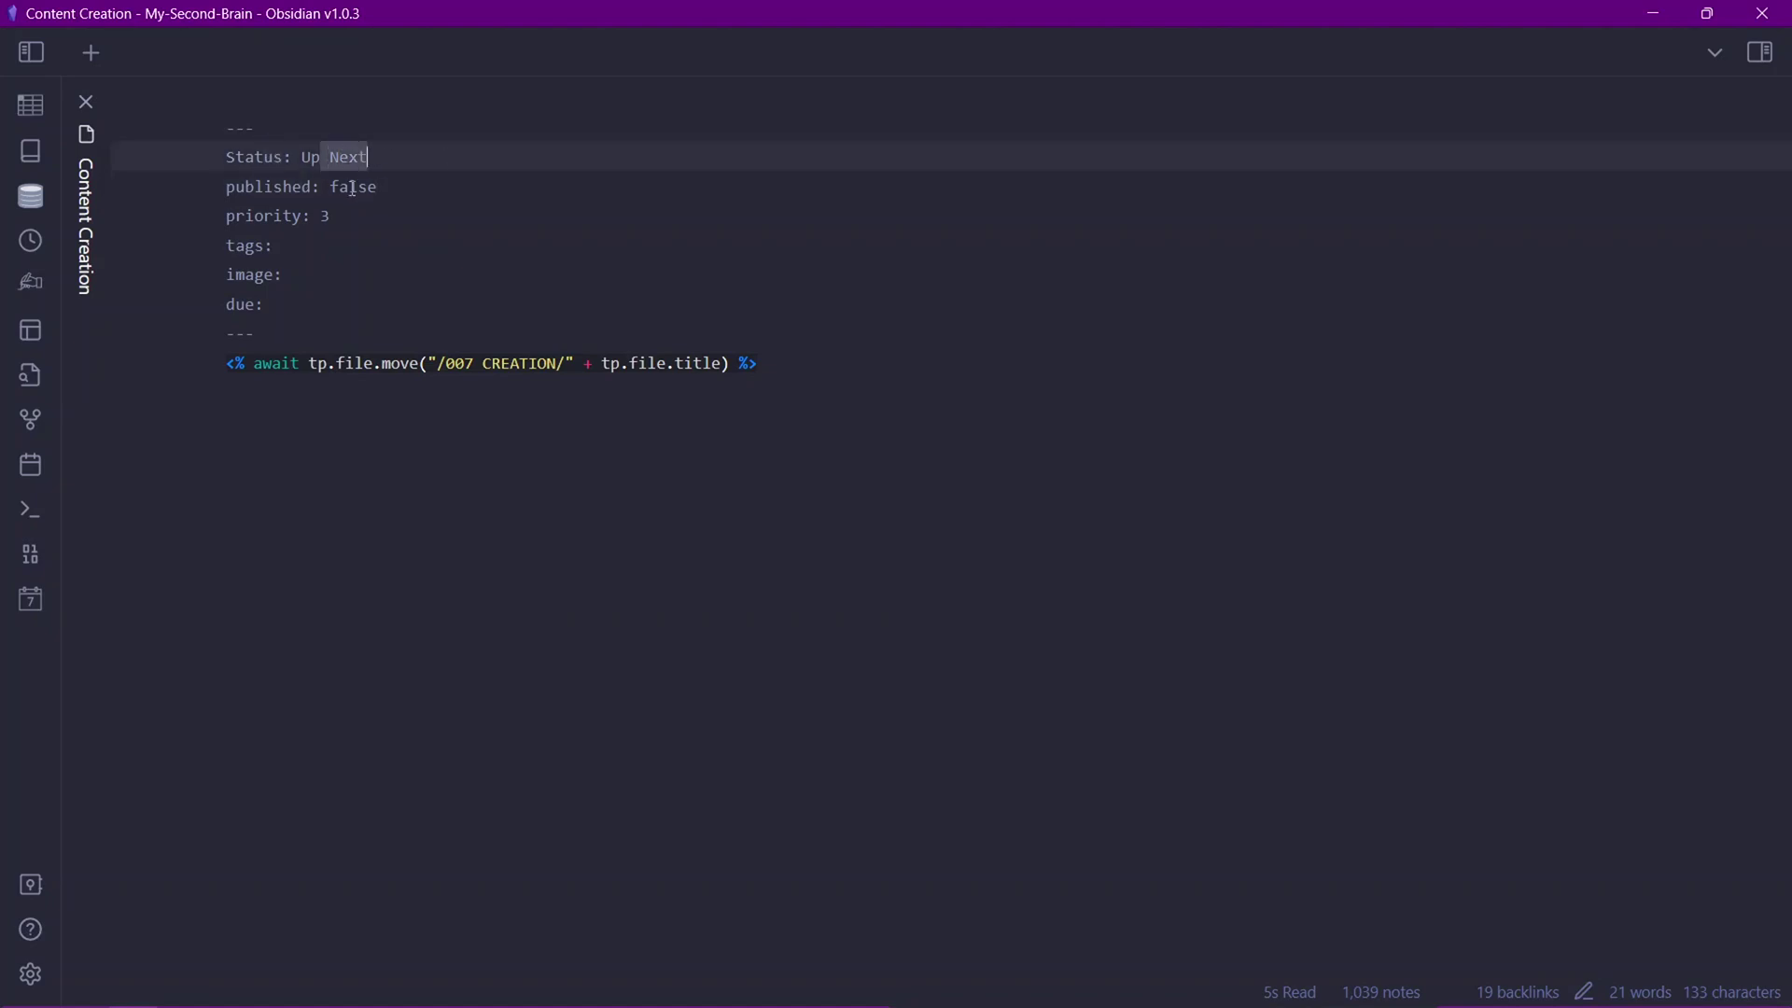
{"action": "left_click", "coordinate": [385, 193]}
{"action": "left_click", "coordinate": [399, 199]}
{"action": "left_click", "coordinate": [322, 216]}
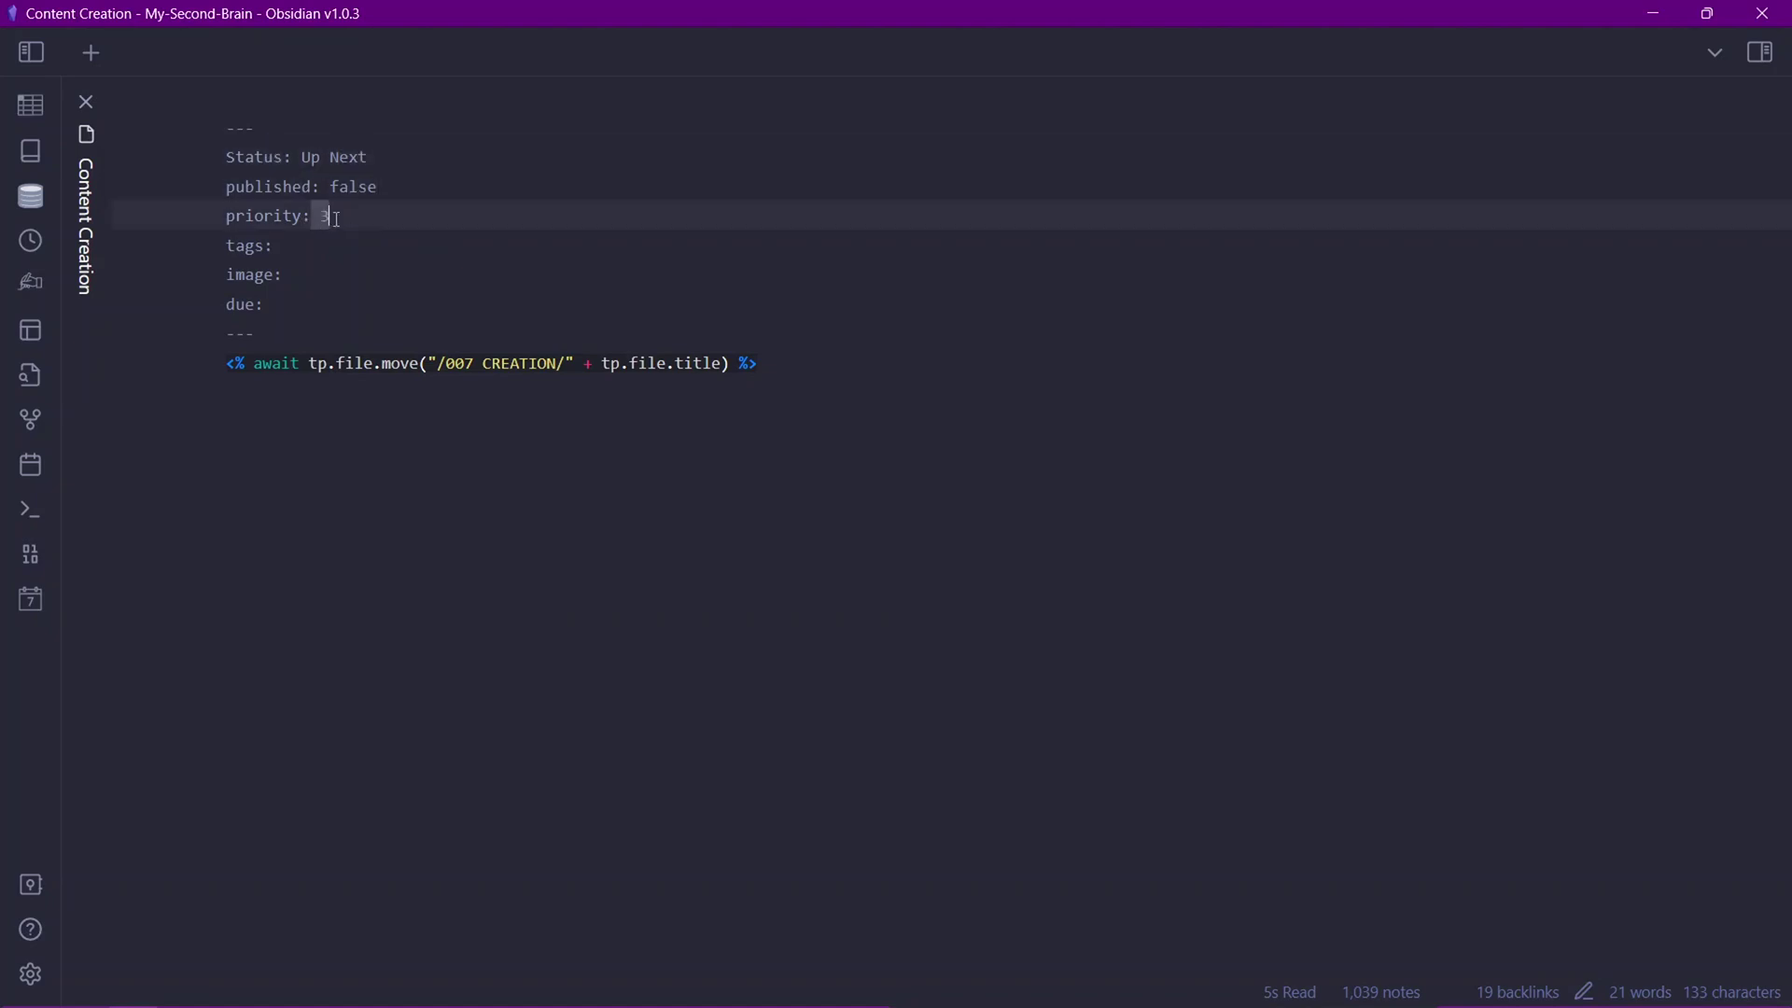
{"action": "left_click", "coordinate": [329, 245]}
{"action": "left_click", "coordinate": [335, 288]}
{"action": "left_click", "coordinate": [325, 308]}
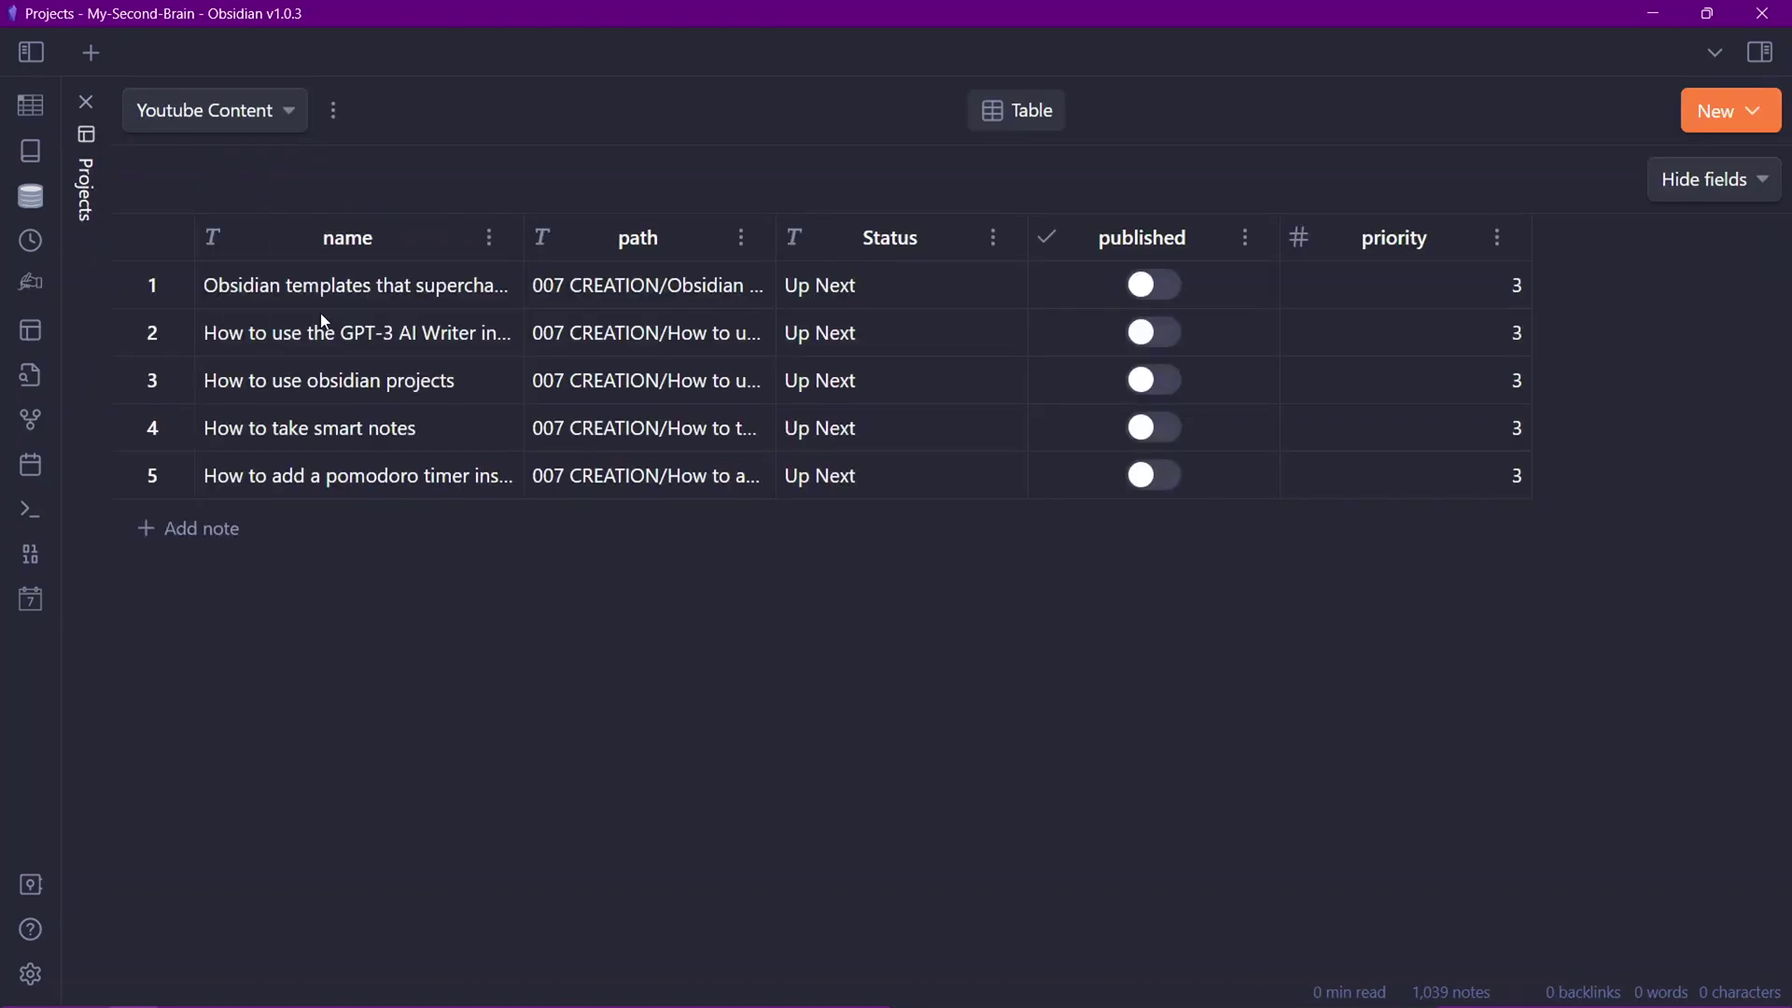
Turn off the path field under Hide fields, then open the first note beside the table
{"action": "left_click", "coordinate": [1723, 186]}
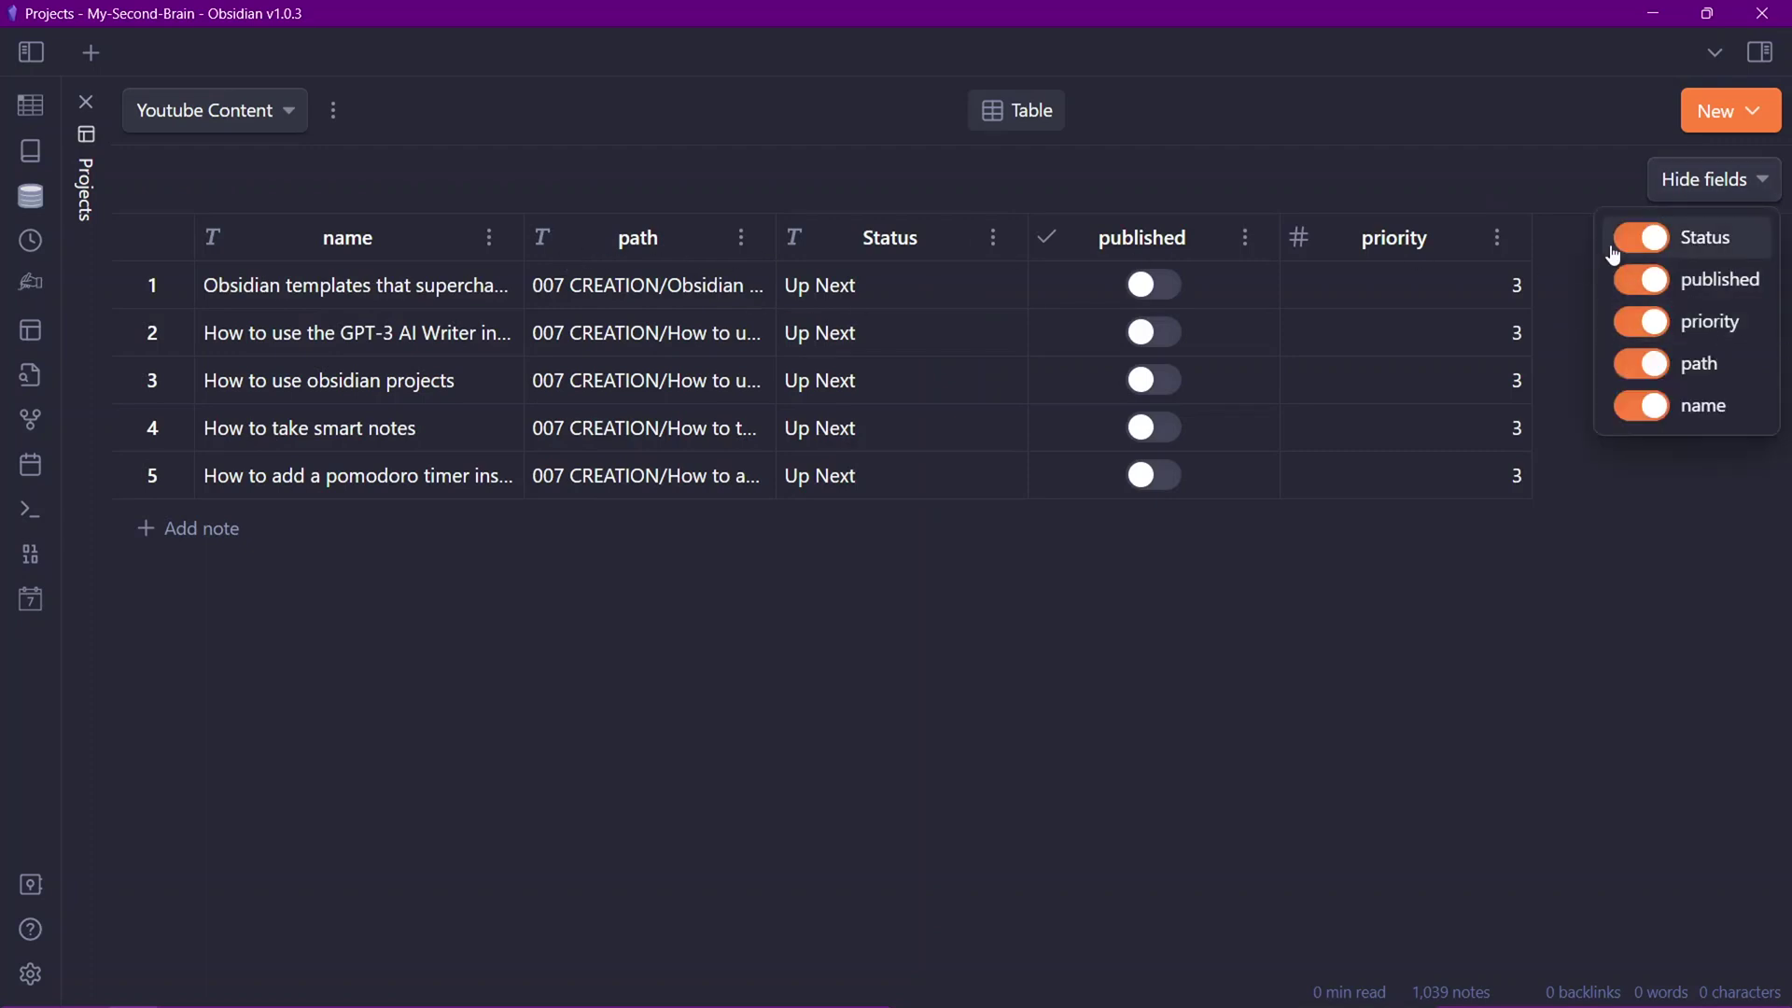
{"action": "left_click", "coordinate": [1644, 364]}
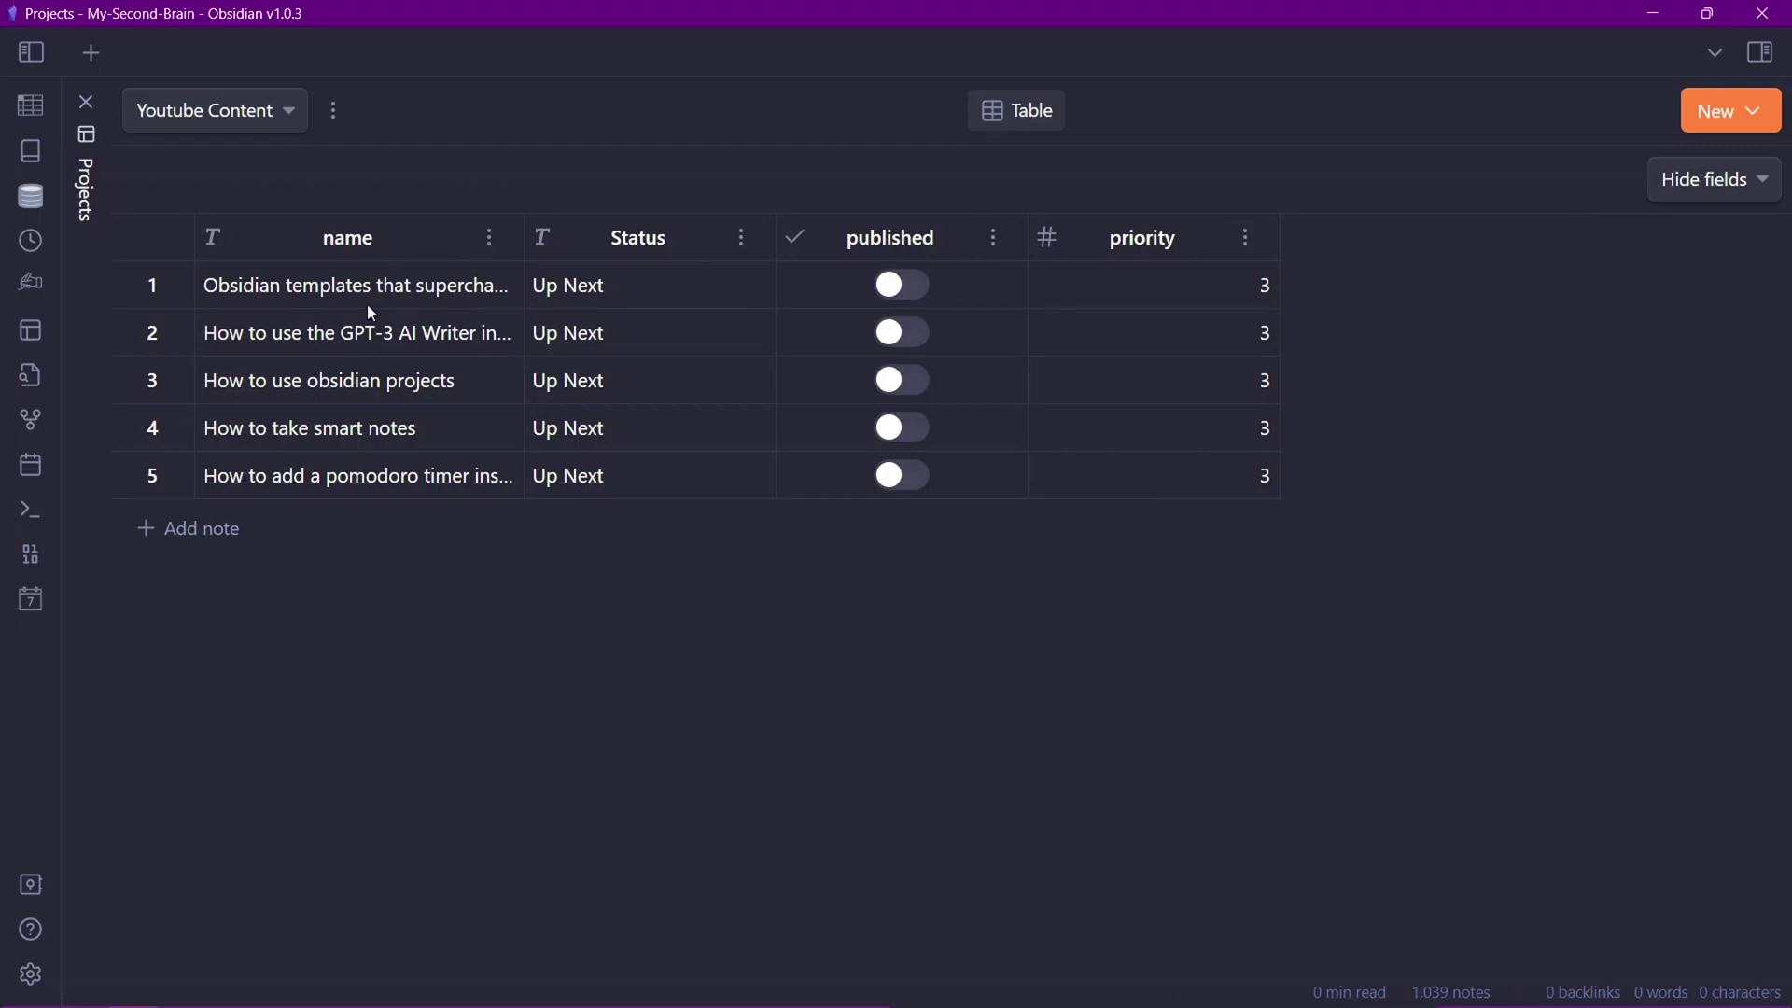
{"action": "left_click", "coordinate": [164, 297]}
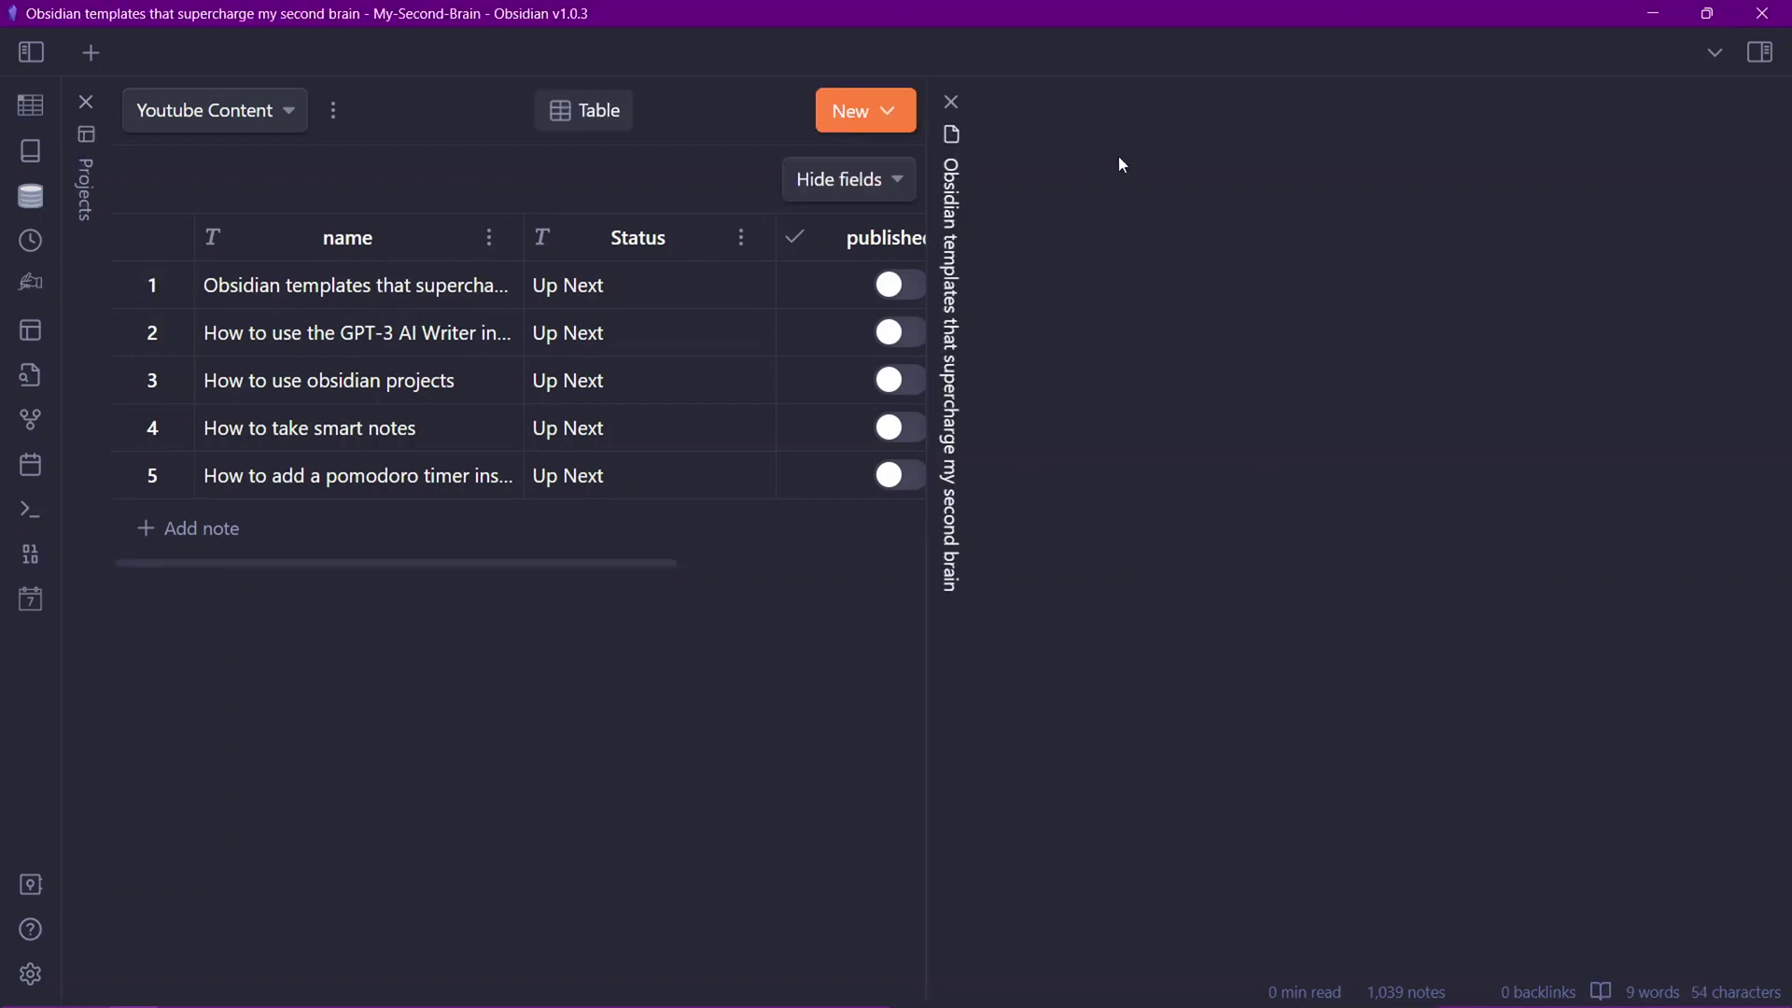
Add 'due: 2022-11-15' and 'tags: obsidian, youtube' to the note's frontmatter
{"action": "left_click", "coordinate": [1224, 216]}
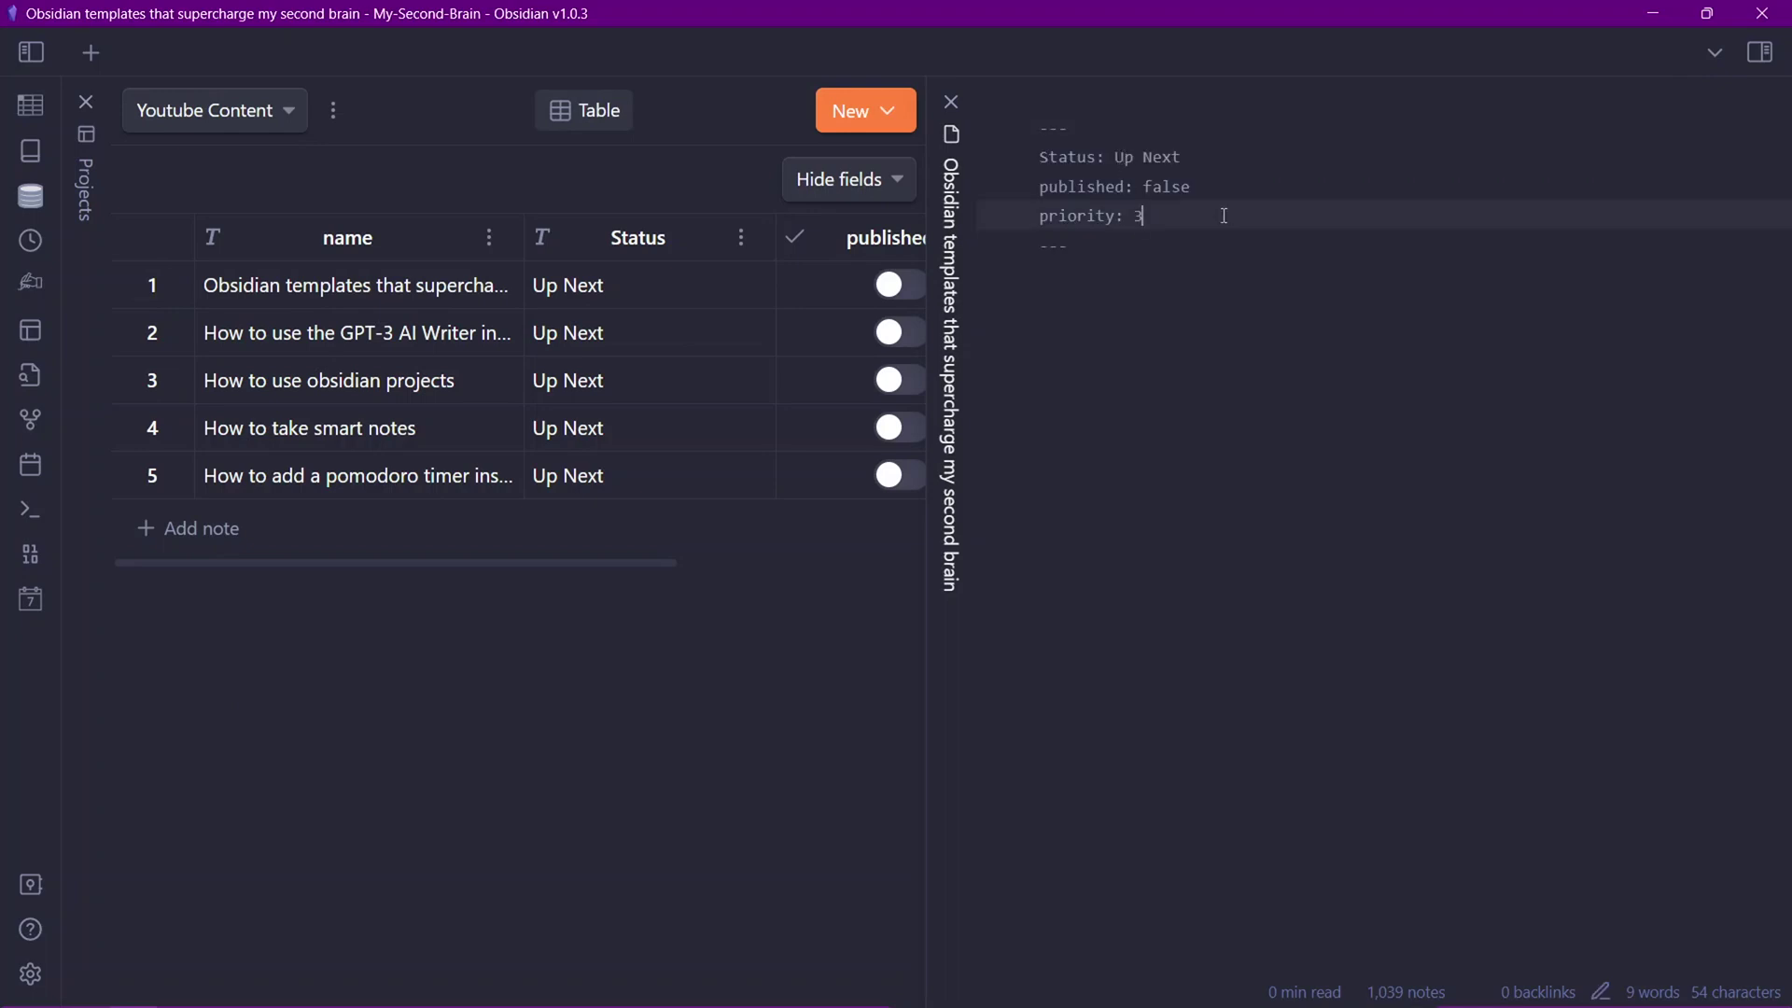
{"action": "key", "text": "Return"}
{"action": "type", "text": "due: "}
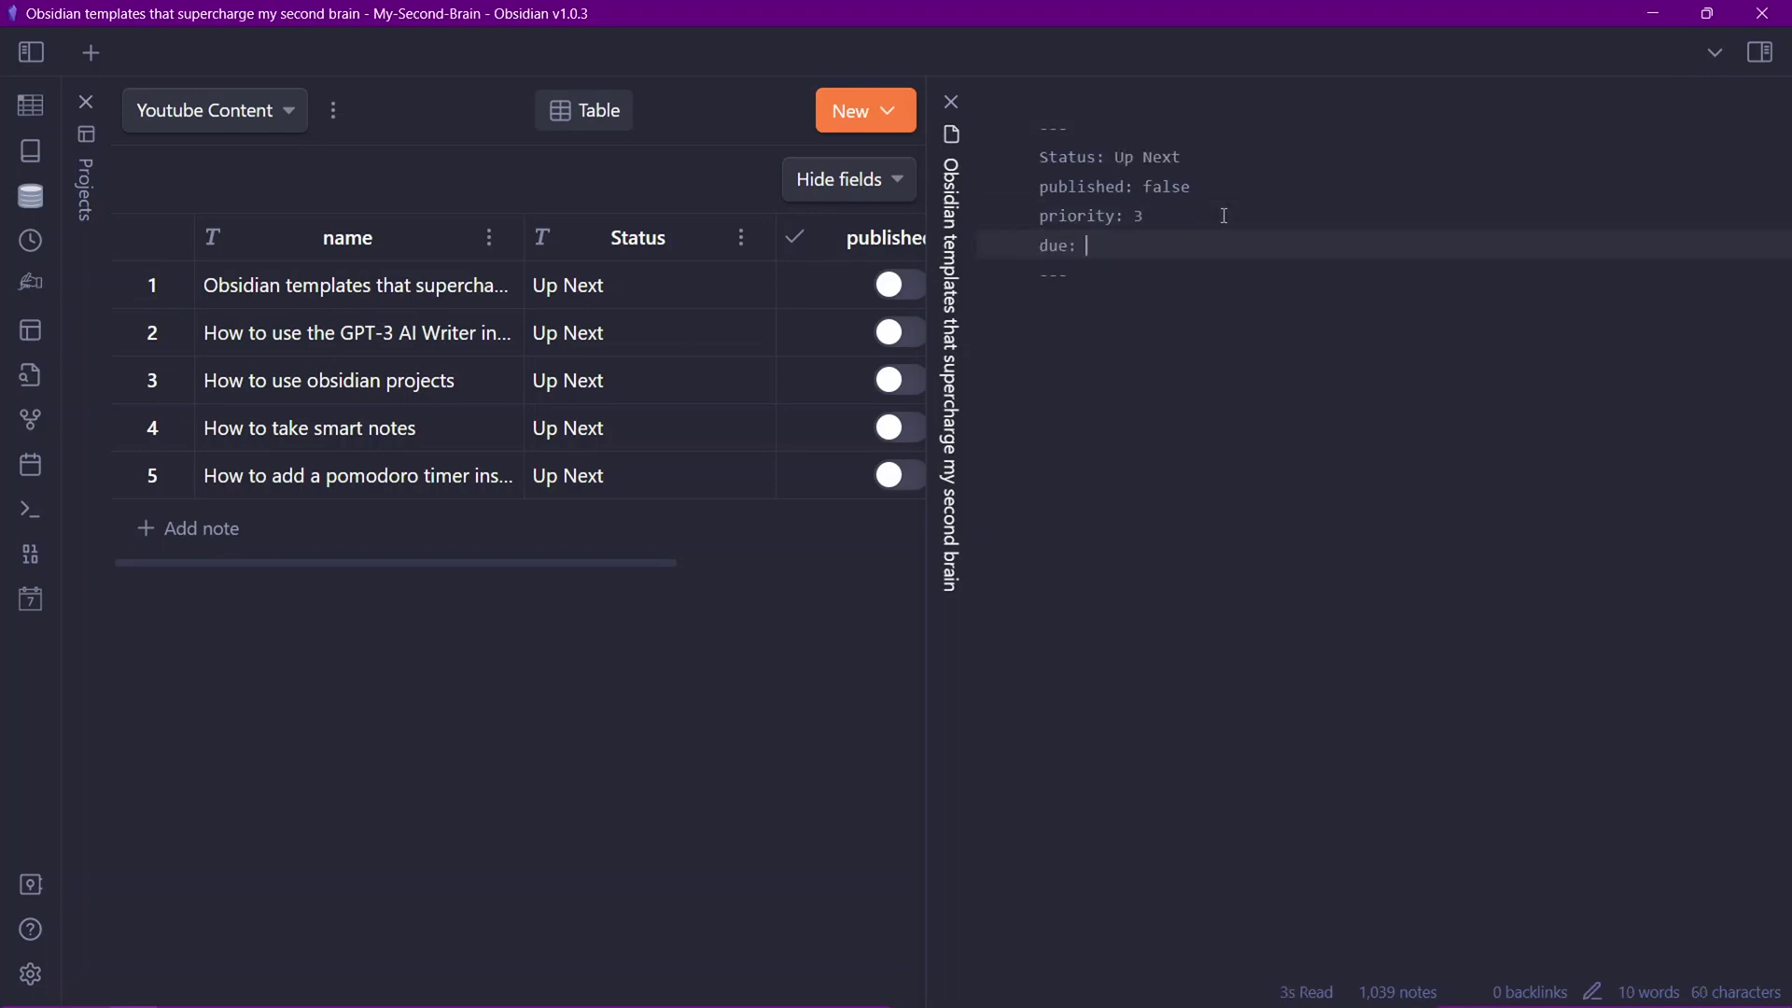
{"action": "type", "text": "2022-11-15"}
{"action": "key", "text": "Return"}
{"action": "type", "text": "s"}
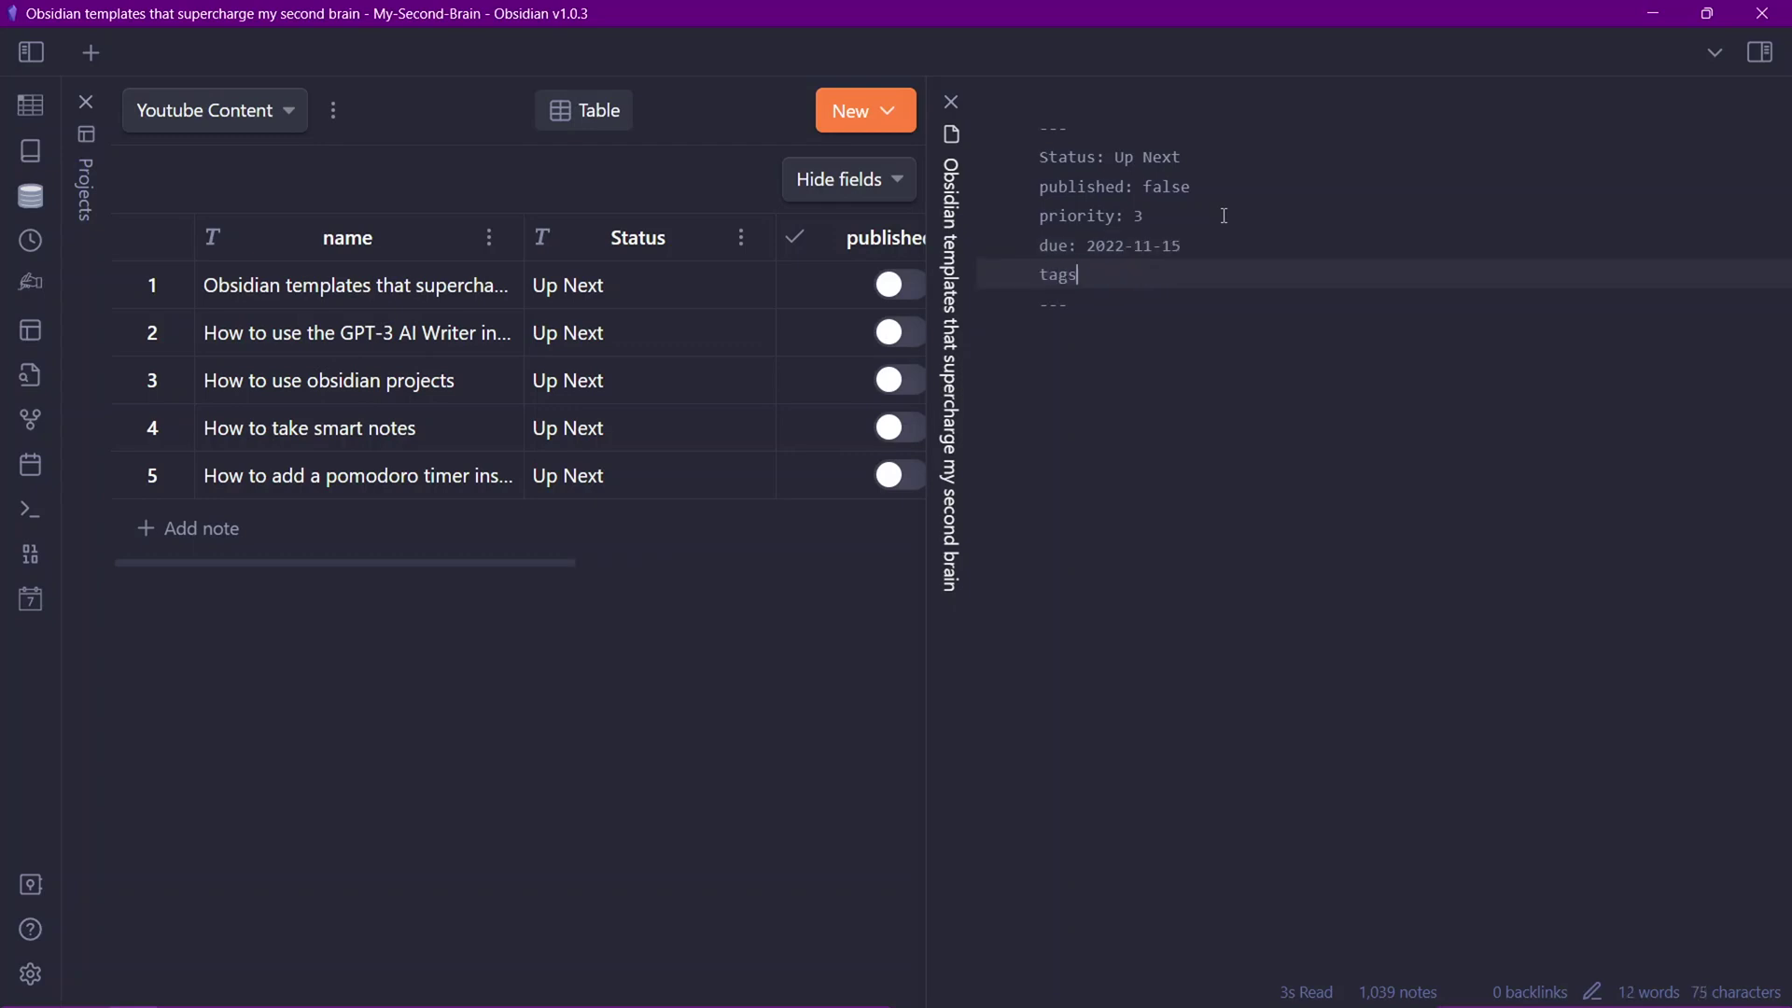
{"action": "type", "text": ": obsidian, youtube"}
Close the note and reopen the project with 'Projects: Show projects'
{"action": "left_click", "coordinate": [789, 726]}
{"action": "key", "text": "ctrl+w"}
{"action": "key", "text": "ctrl+w"}
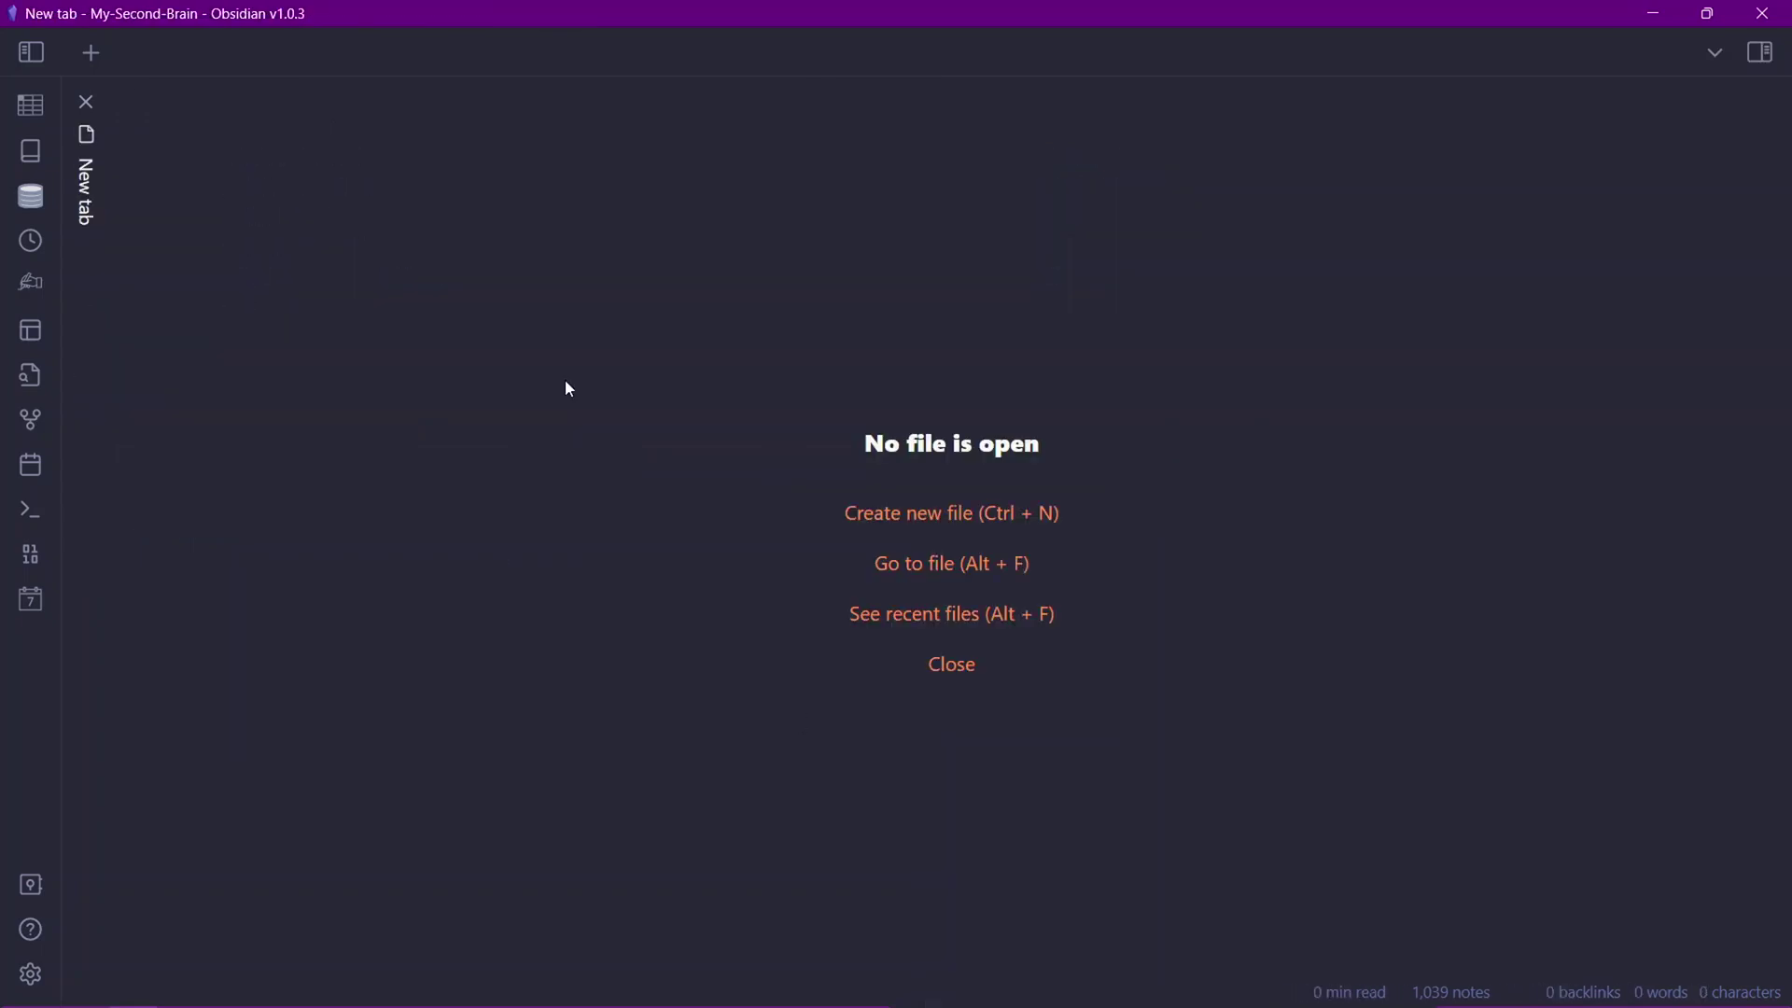
{"action": "key", "text": "ctrl+p"}
{"action": "type", "text": "projec"}
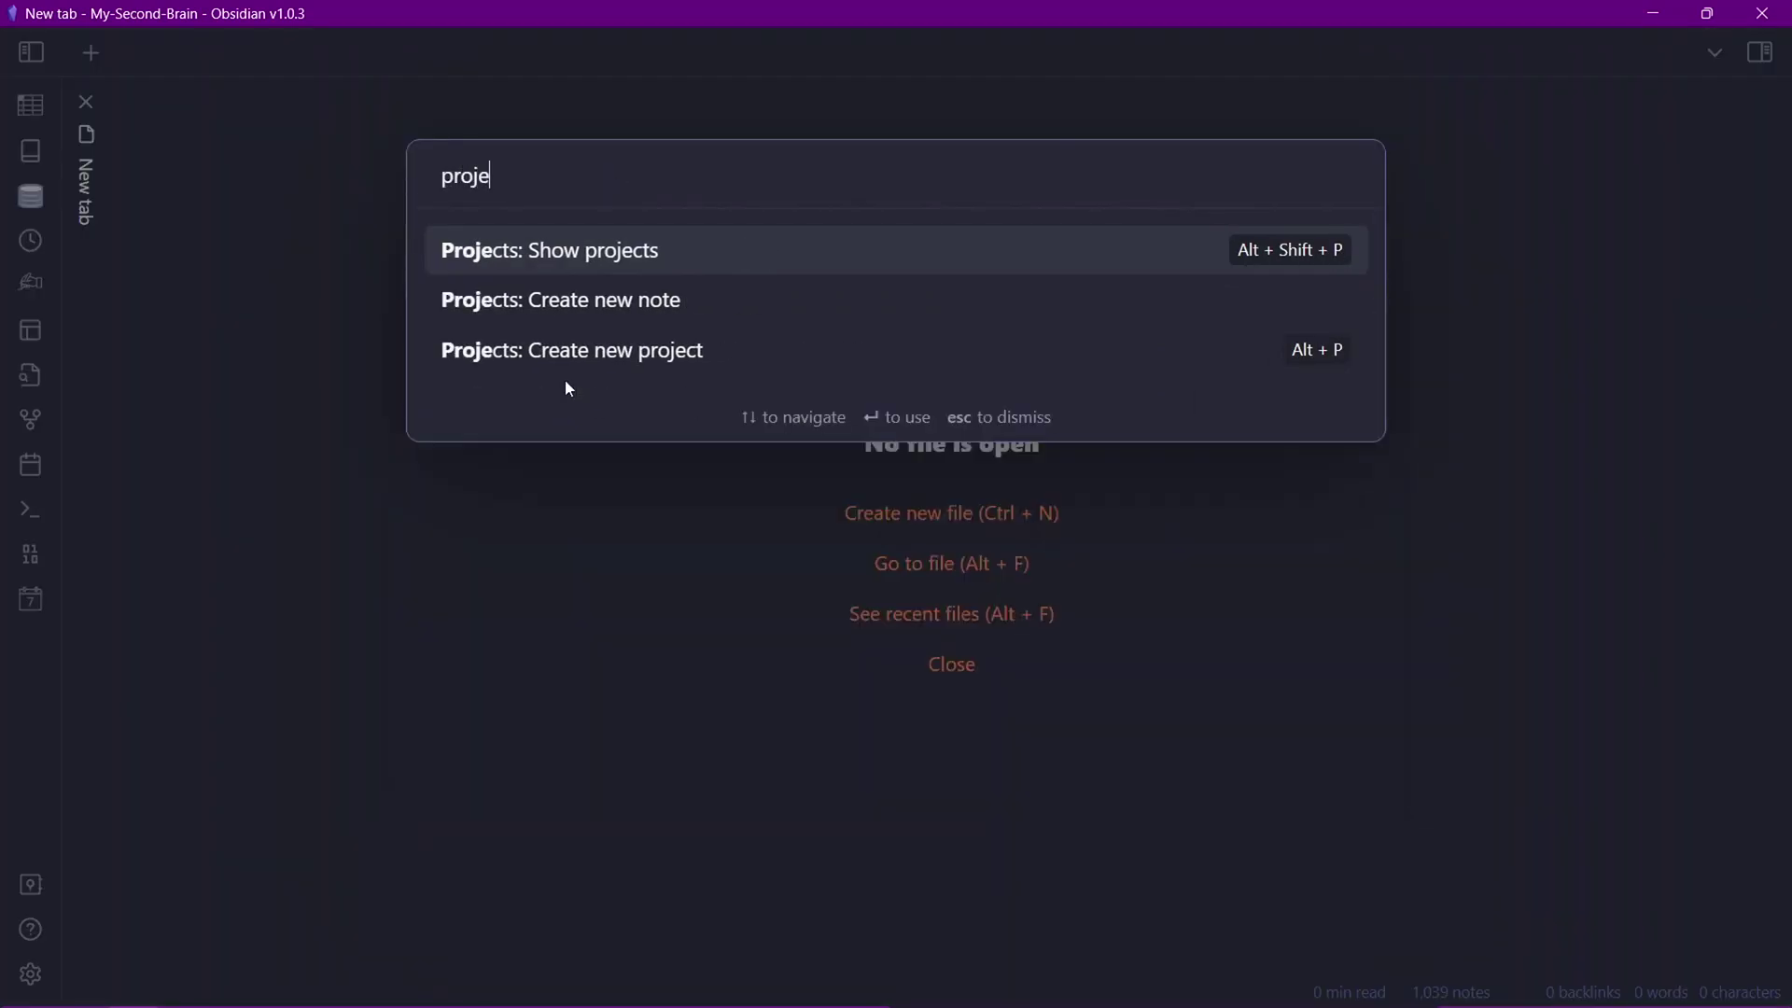
{"action": "key", "text": "Return"}
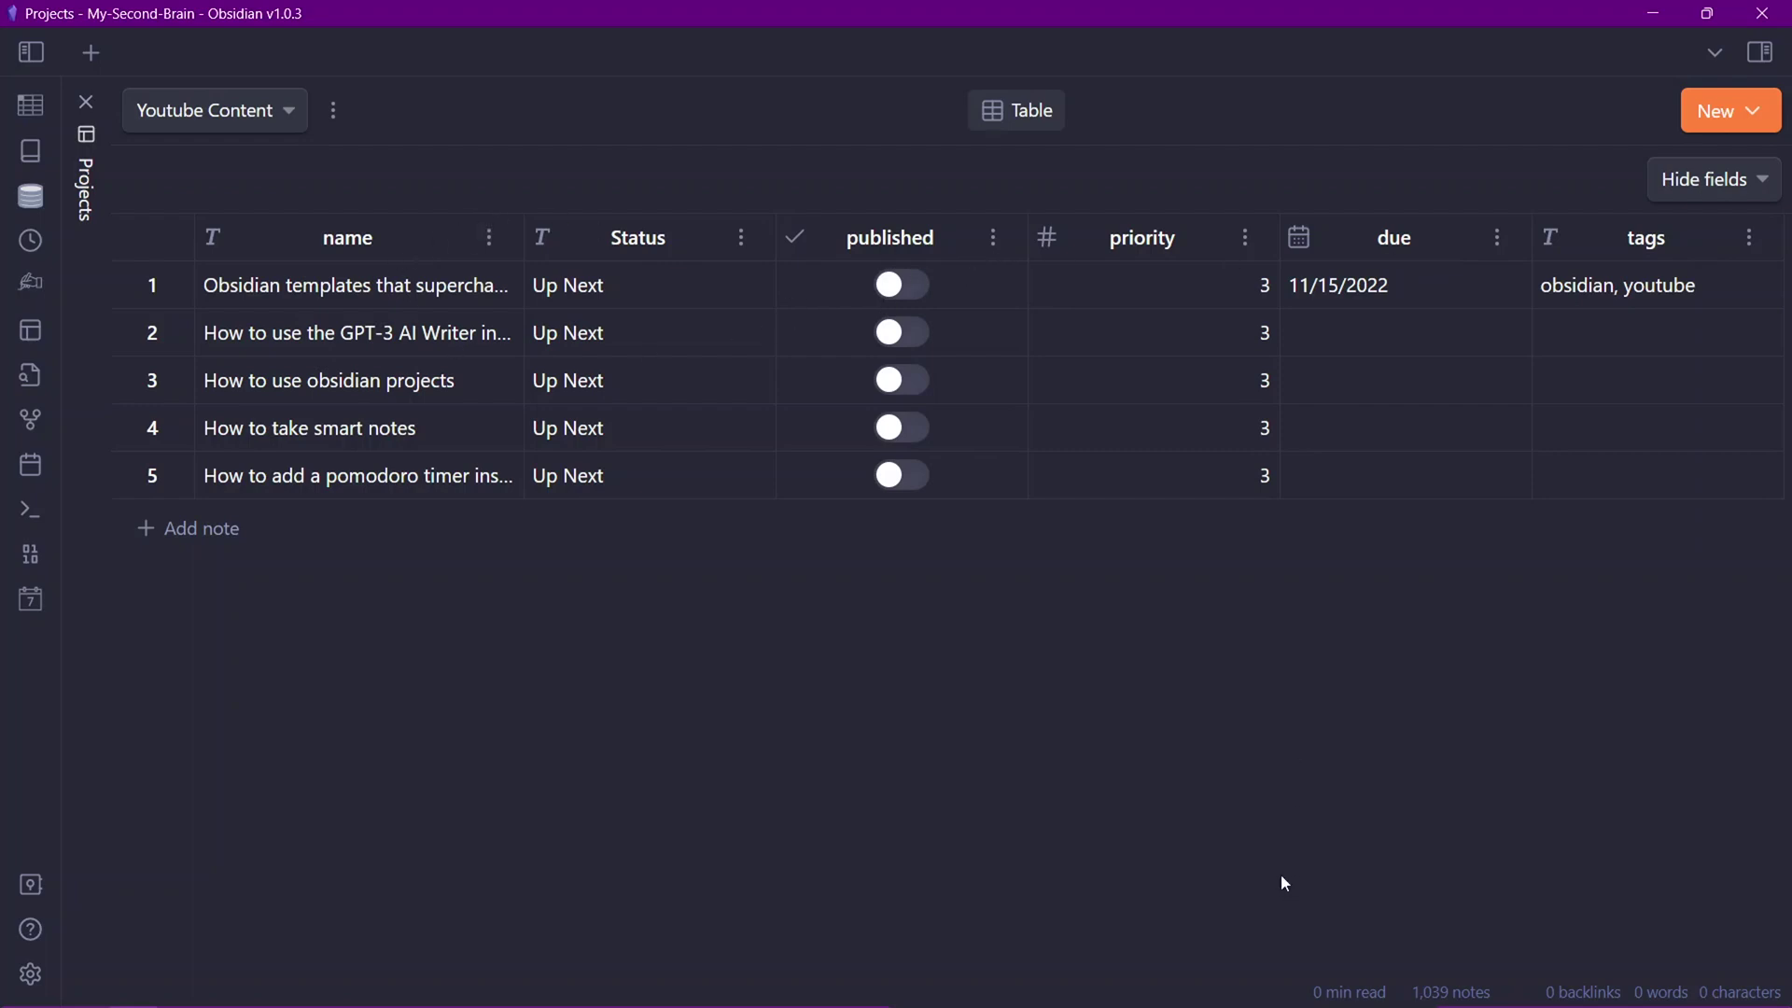
Add a Board-type view named 'Board' to the Youtube Content project
{"action": "left_click", "coordinate": [1757, 119]}
{"action": "left_click", "coordinate": [1689, 164]}
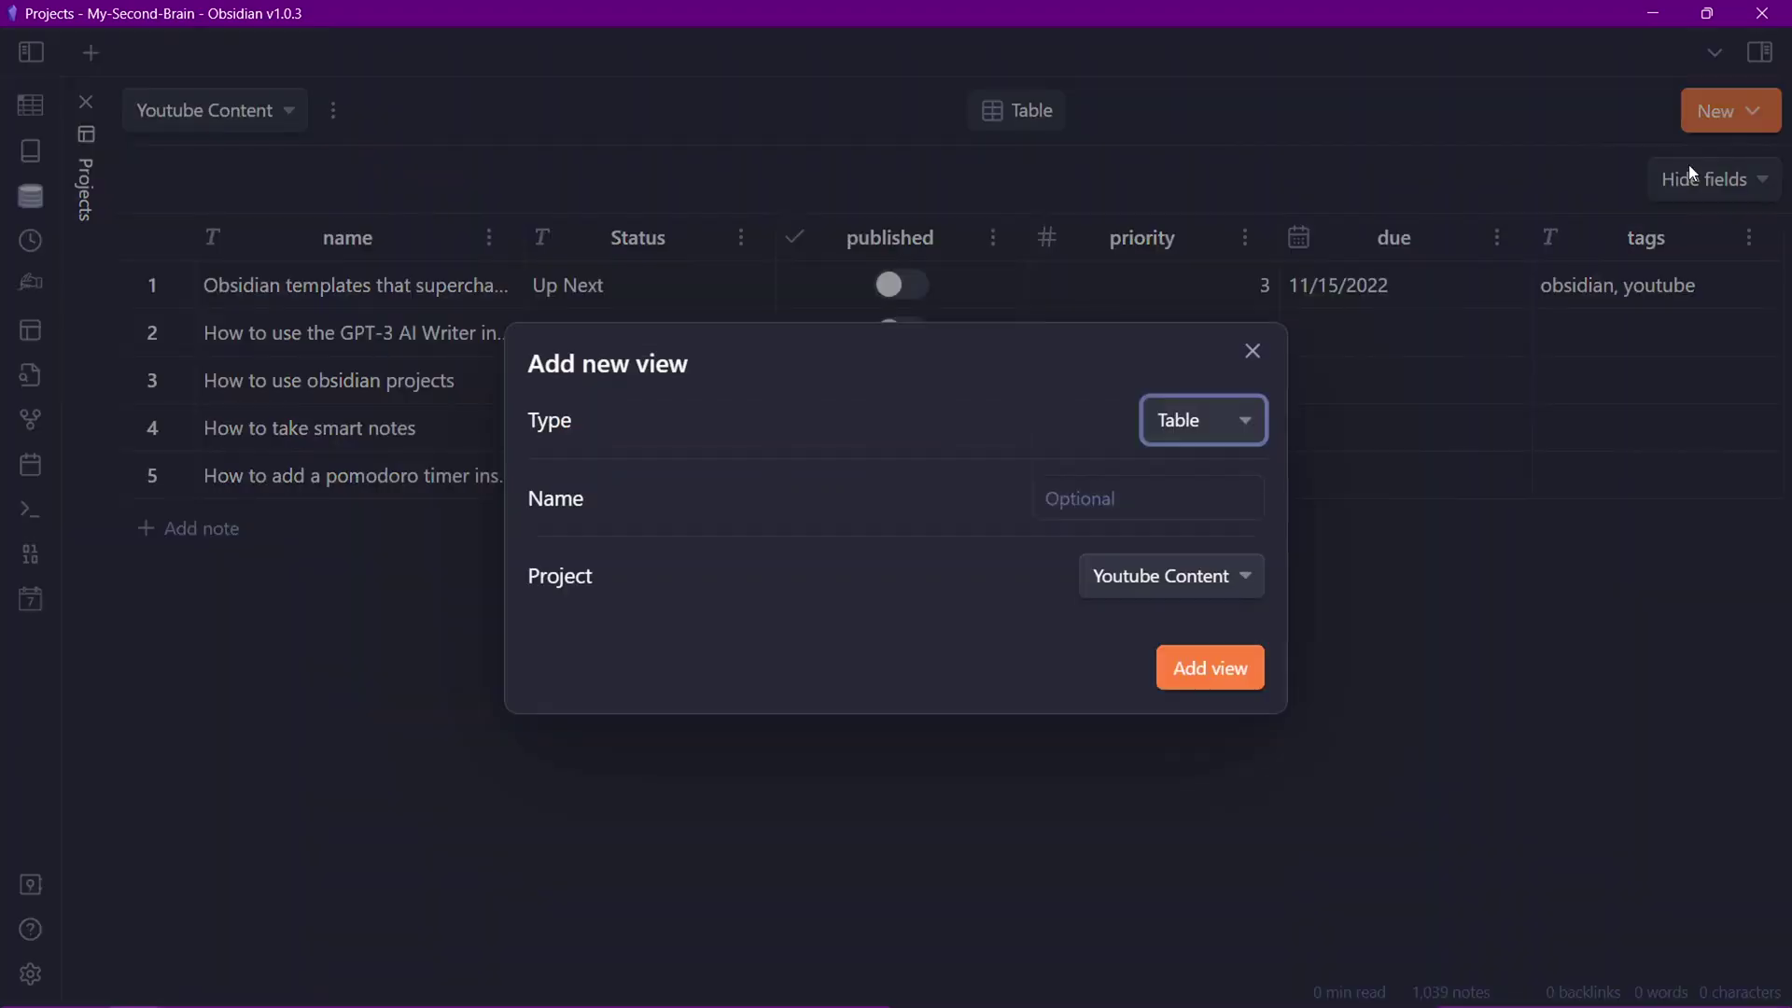
{"action": "left_click", "coordinate": [1236, 421]}
{"action": "left_click", "coordinate": [1213, 482]}
{"action": "left_click", "coordinate": [1166, 505]}
{"action": "type", "text": "Board"}
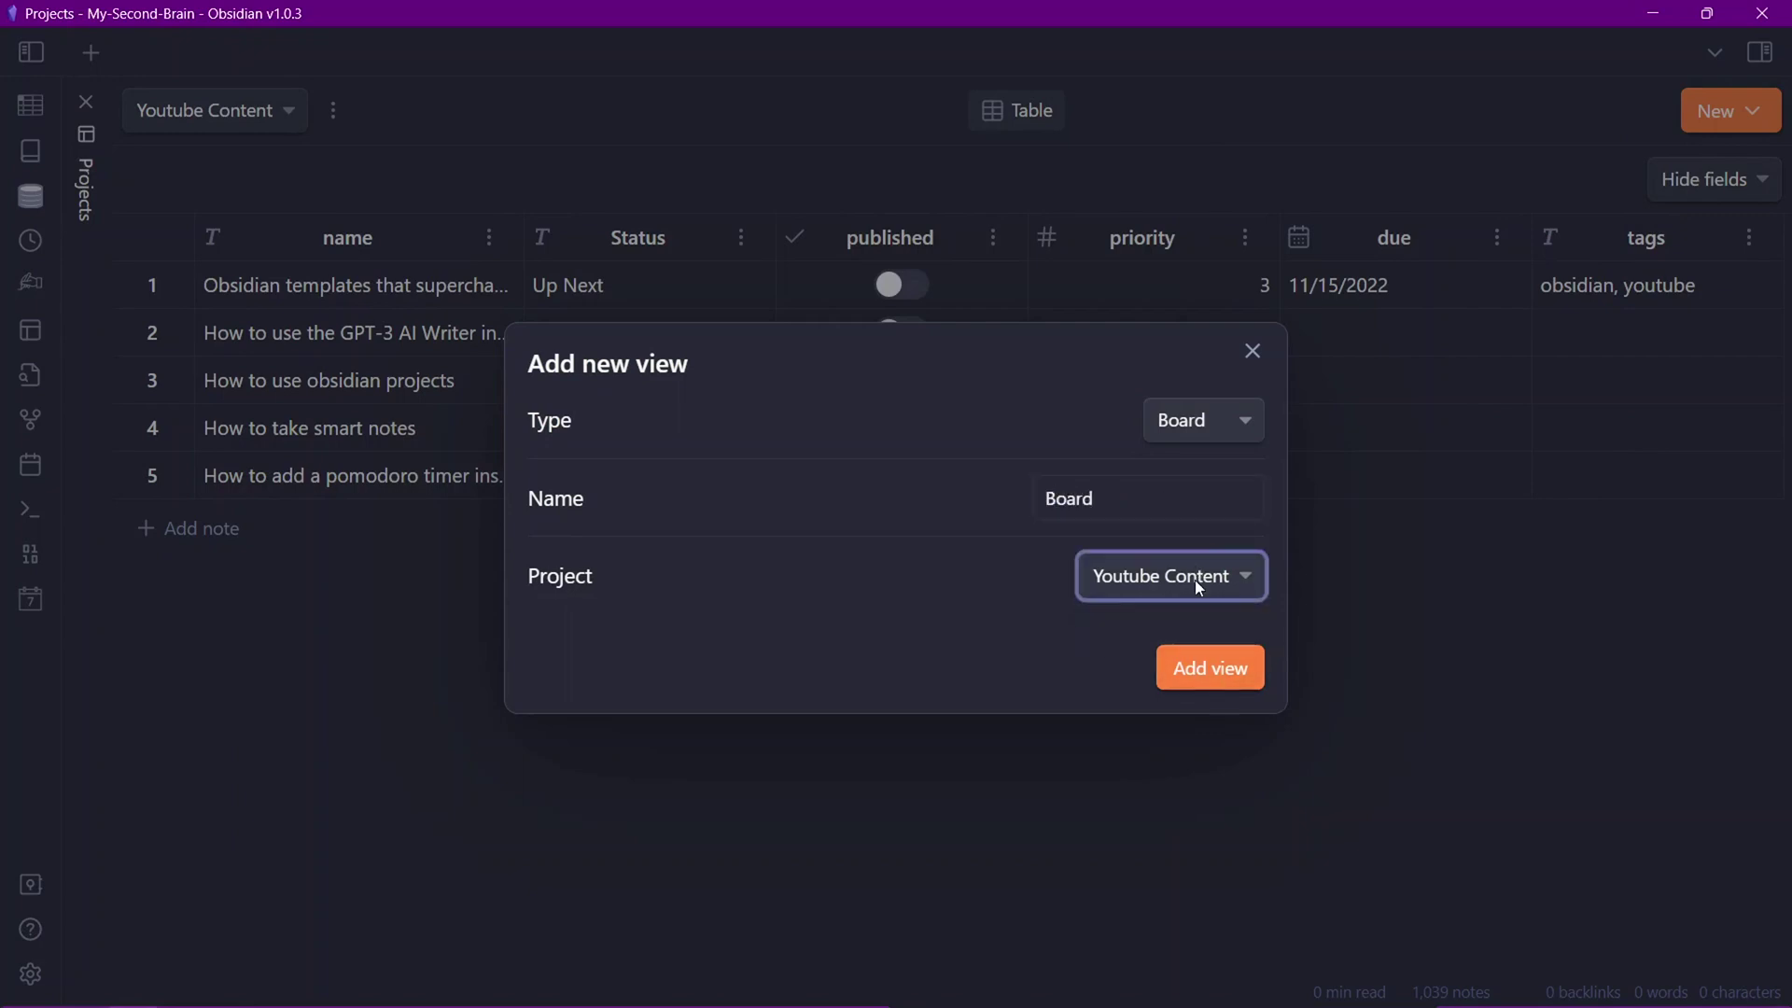
{"action": "left_click", "coordinate": [1217, 670]}
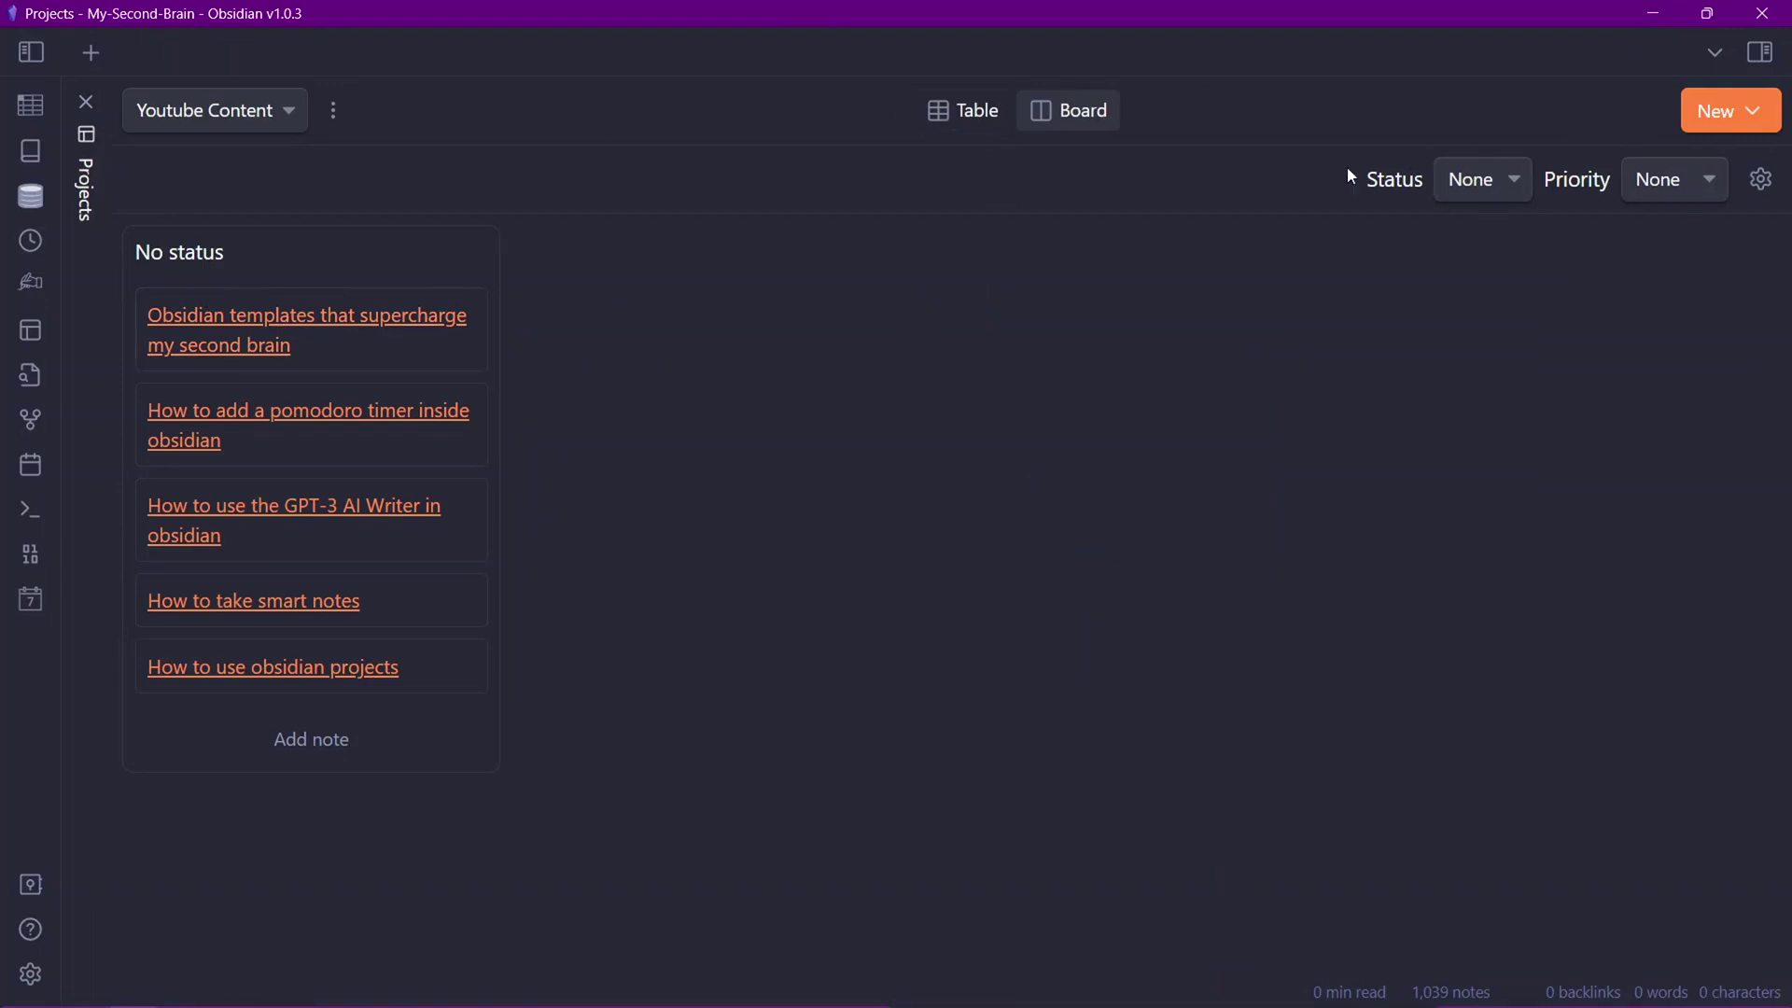
Set the board's Status dropdown to Status and its Priority dropdown to priority
{"action": "left_click", "coordinate": [1468, 192]}
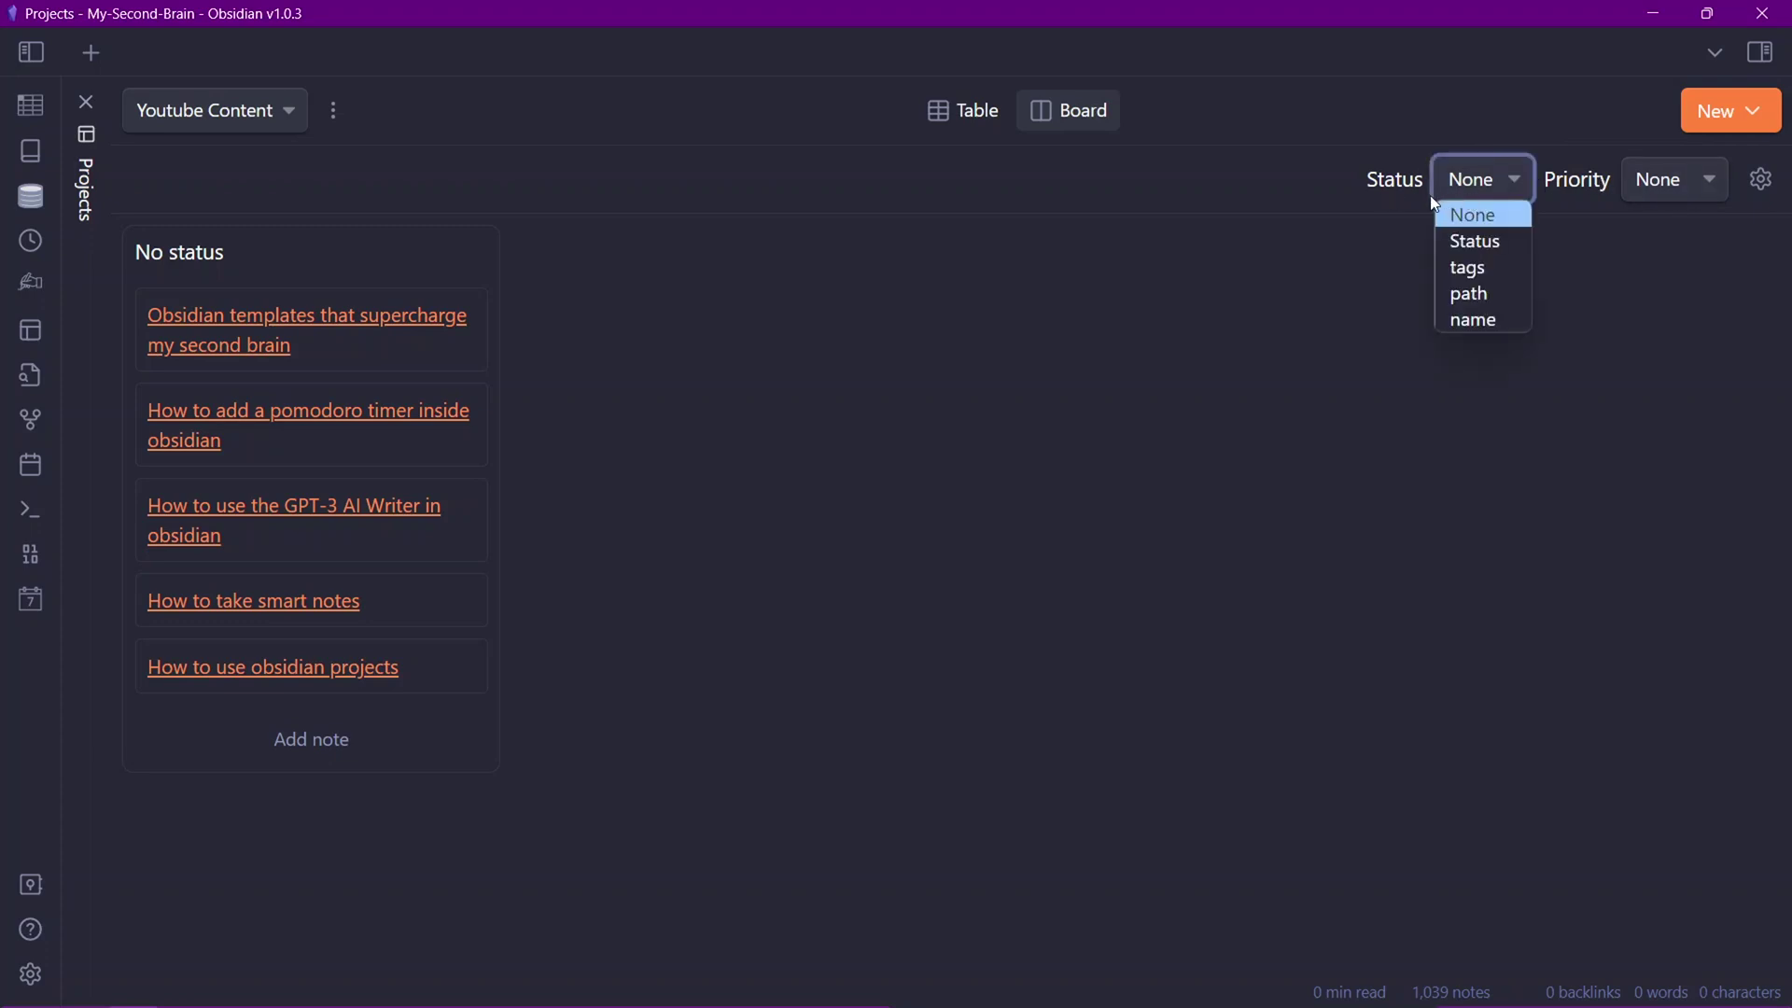
{"action": "left_click", "coordinate": [1502, 243]}
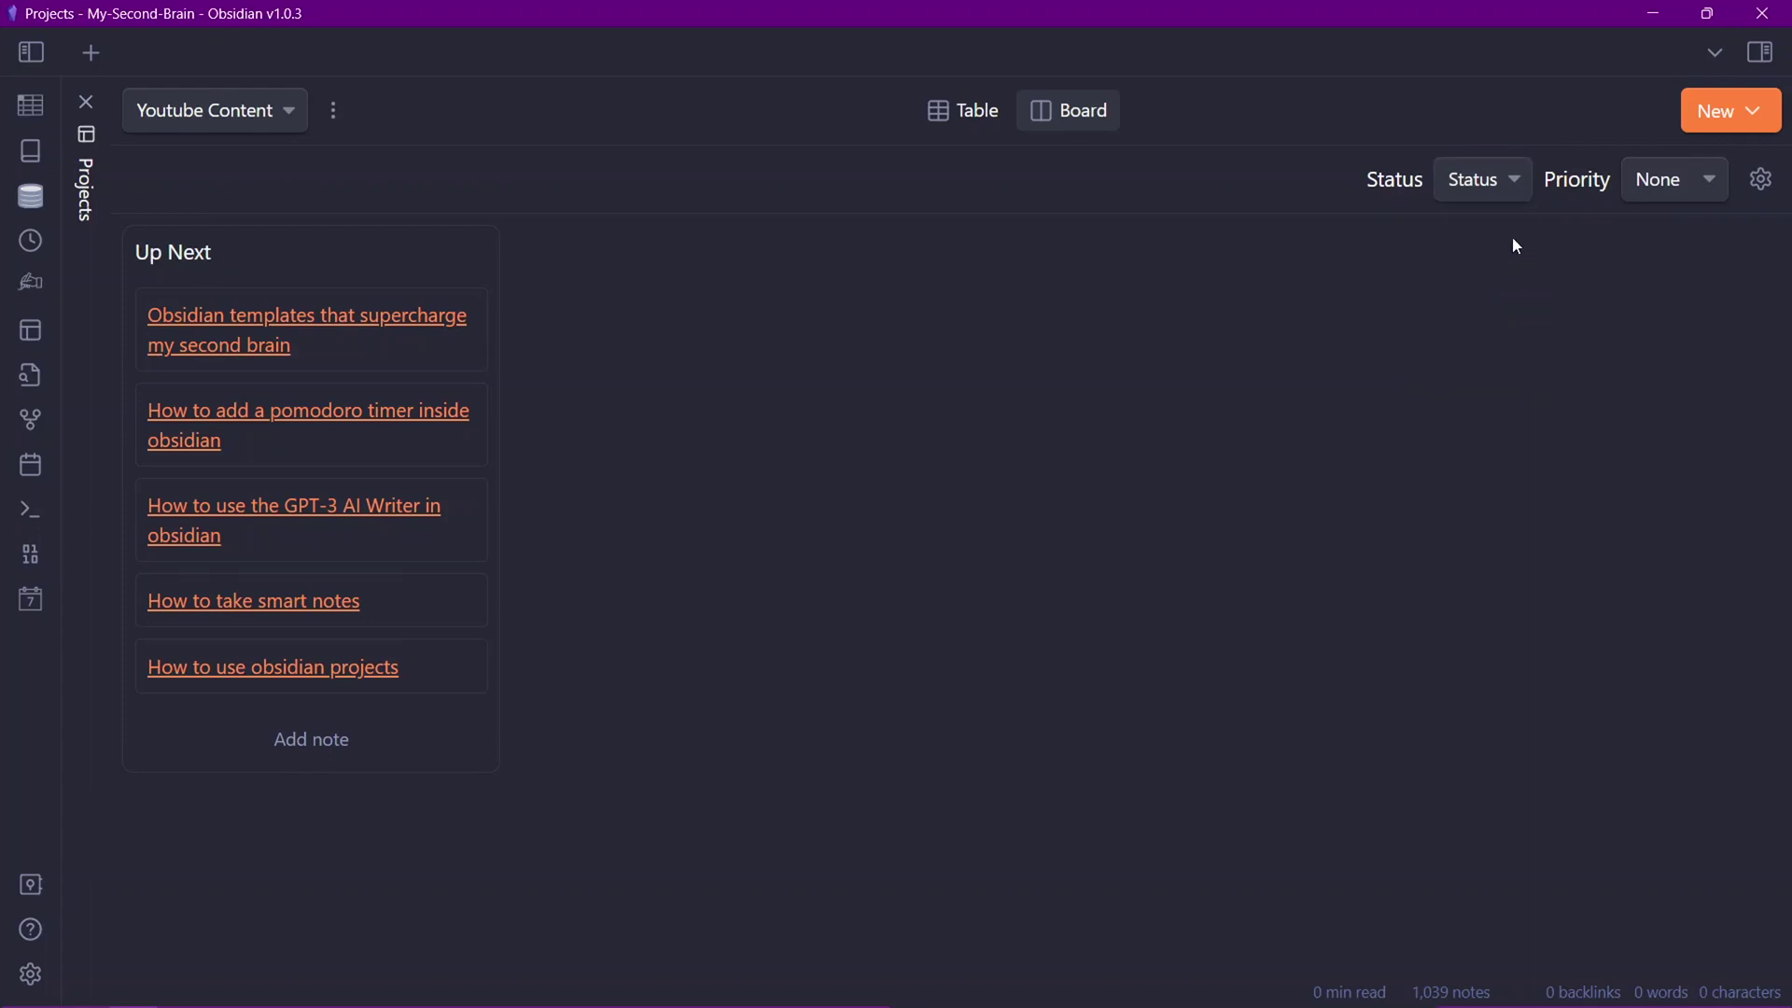
{"action": "left_click", "coordinate": [1675, 179]}
{"action": "left_click", "coordinate": [1669, 243]}
Set the templates video note's Status to Done in its frontmatter
{"action": "left_click", "coordinate": [233, 334]}
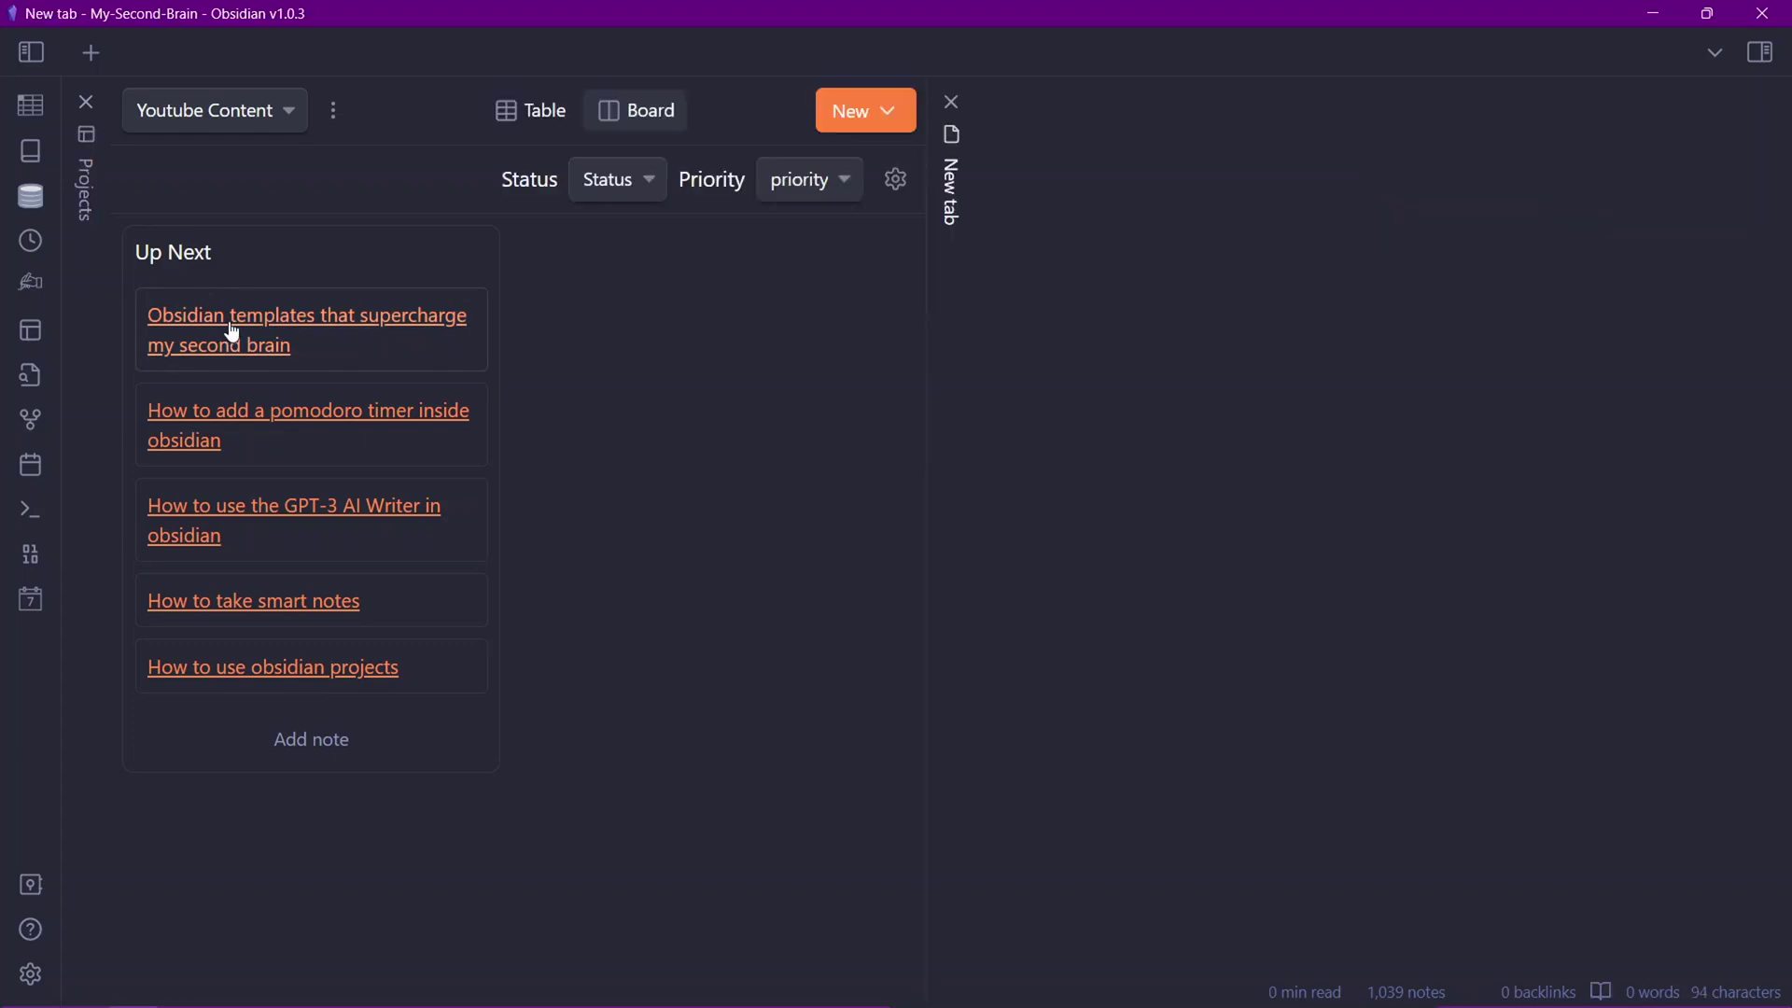
{"action": "left_click", "coordinate": [1200, 224]}
{"action": "left_click", "coordinate": [1129, 149]}
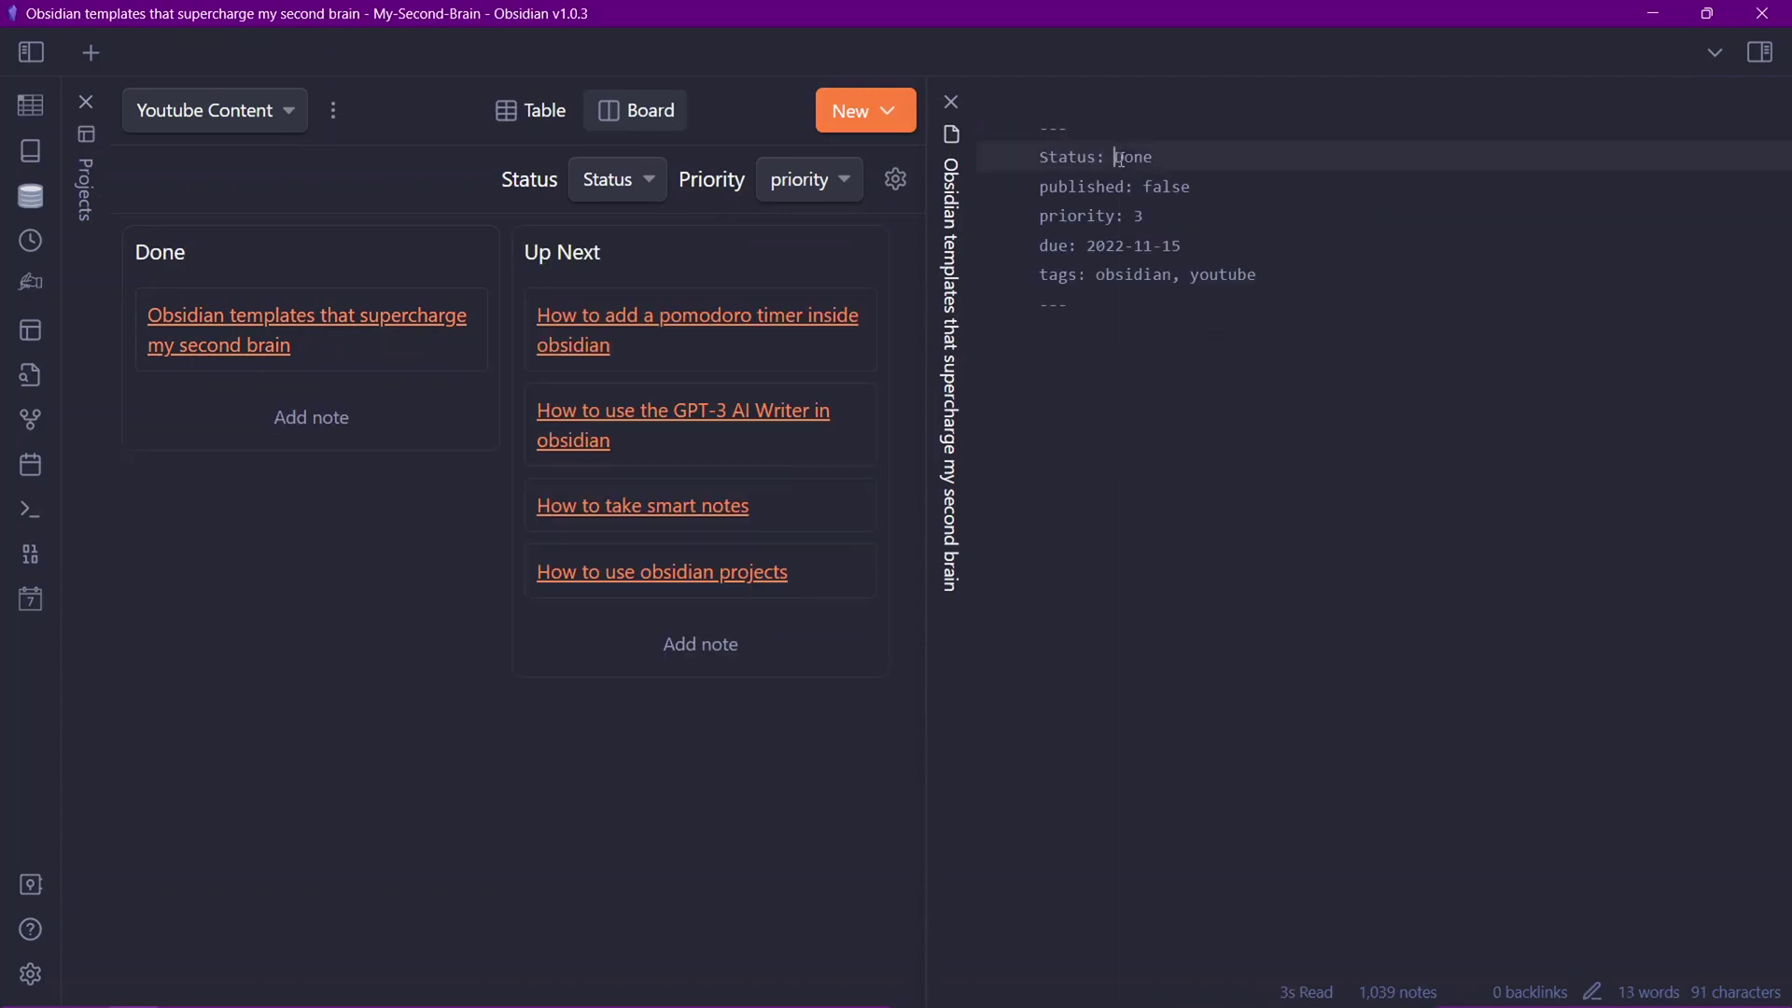
{"action": "double_click", "coordinate": [1131, 155]}
{"action": "key", "text": "Right"}
Change the GPT-3 AI Writer note's Status from Up Next to Doing and close it
{"action": "left_click", "coordinate": [697, 412]}
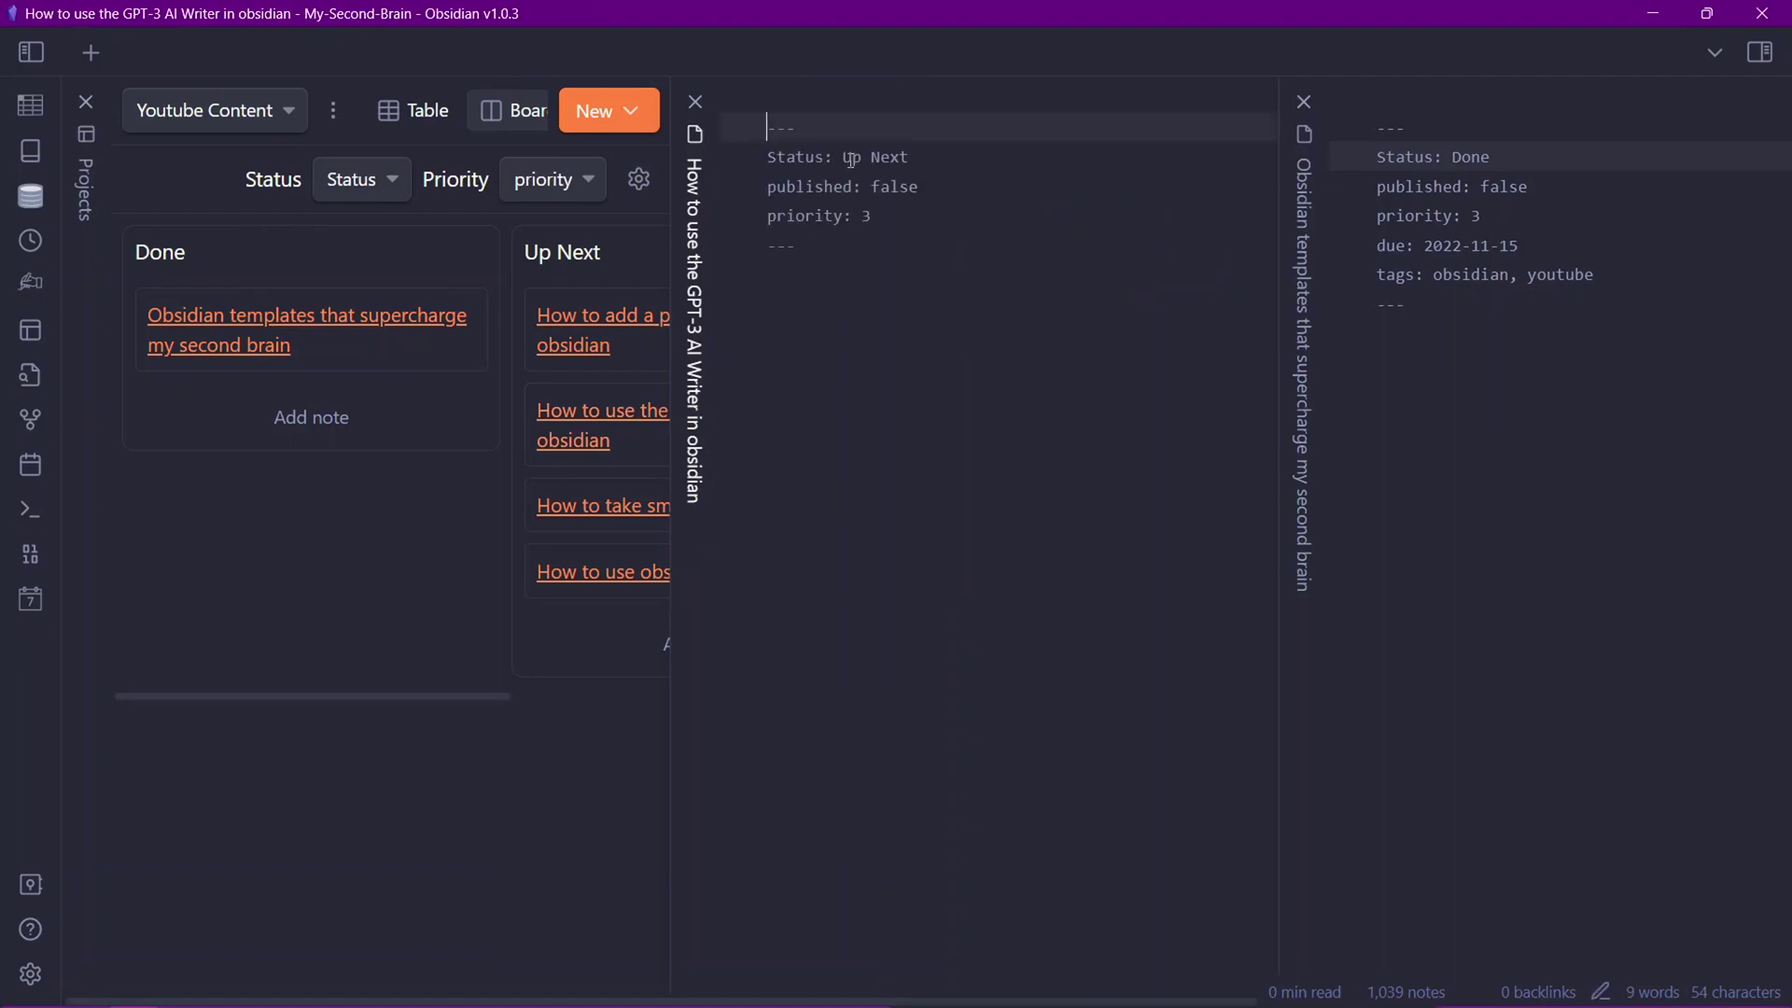
{"action": "left_click_drag", "start_coordinate": [846, 157], "coordinate": [967, 156]}
{"action": "type", "text": "Doing"}
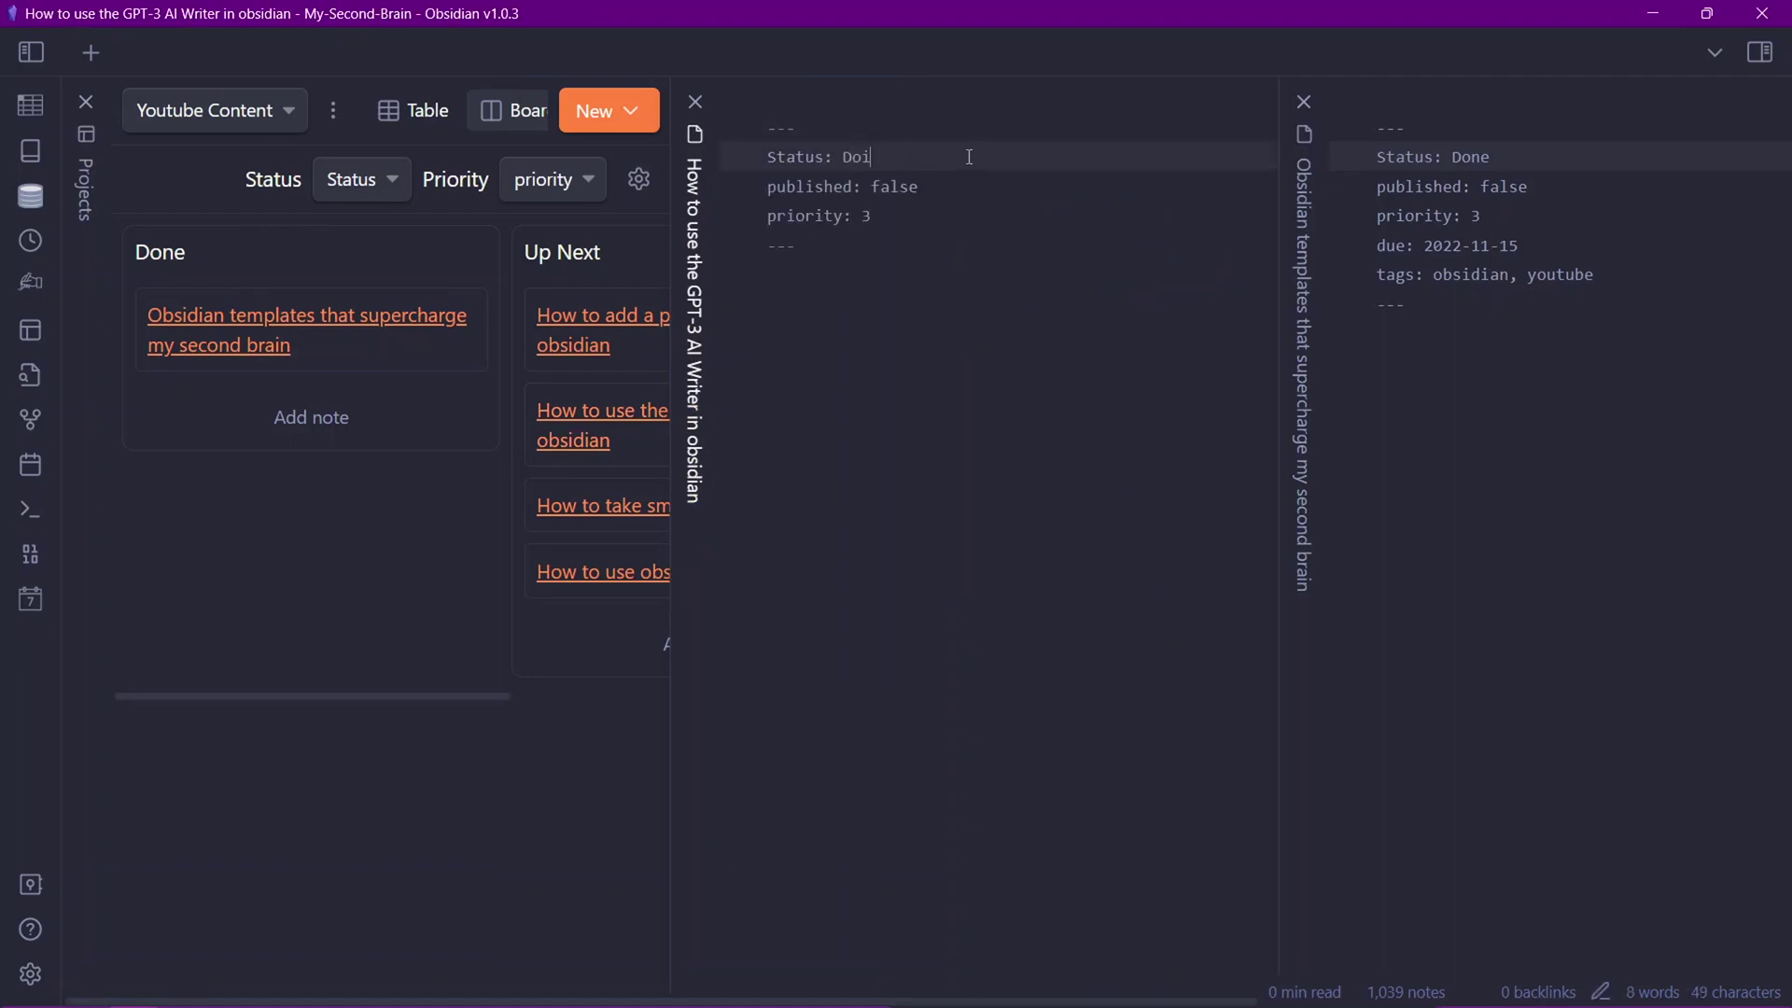
{"action": "left_click", "coordinate": [1180, 511]}
{"action": "key", "text": "ctrl+w"}
{"action": "key", "text": "ctrl+w"}
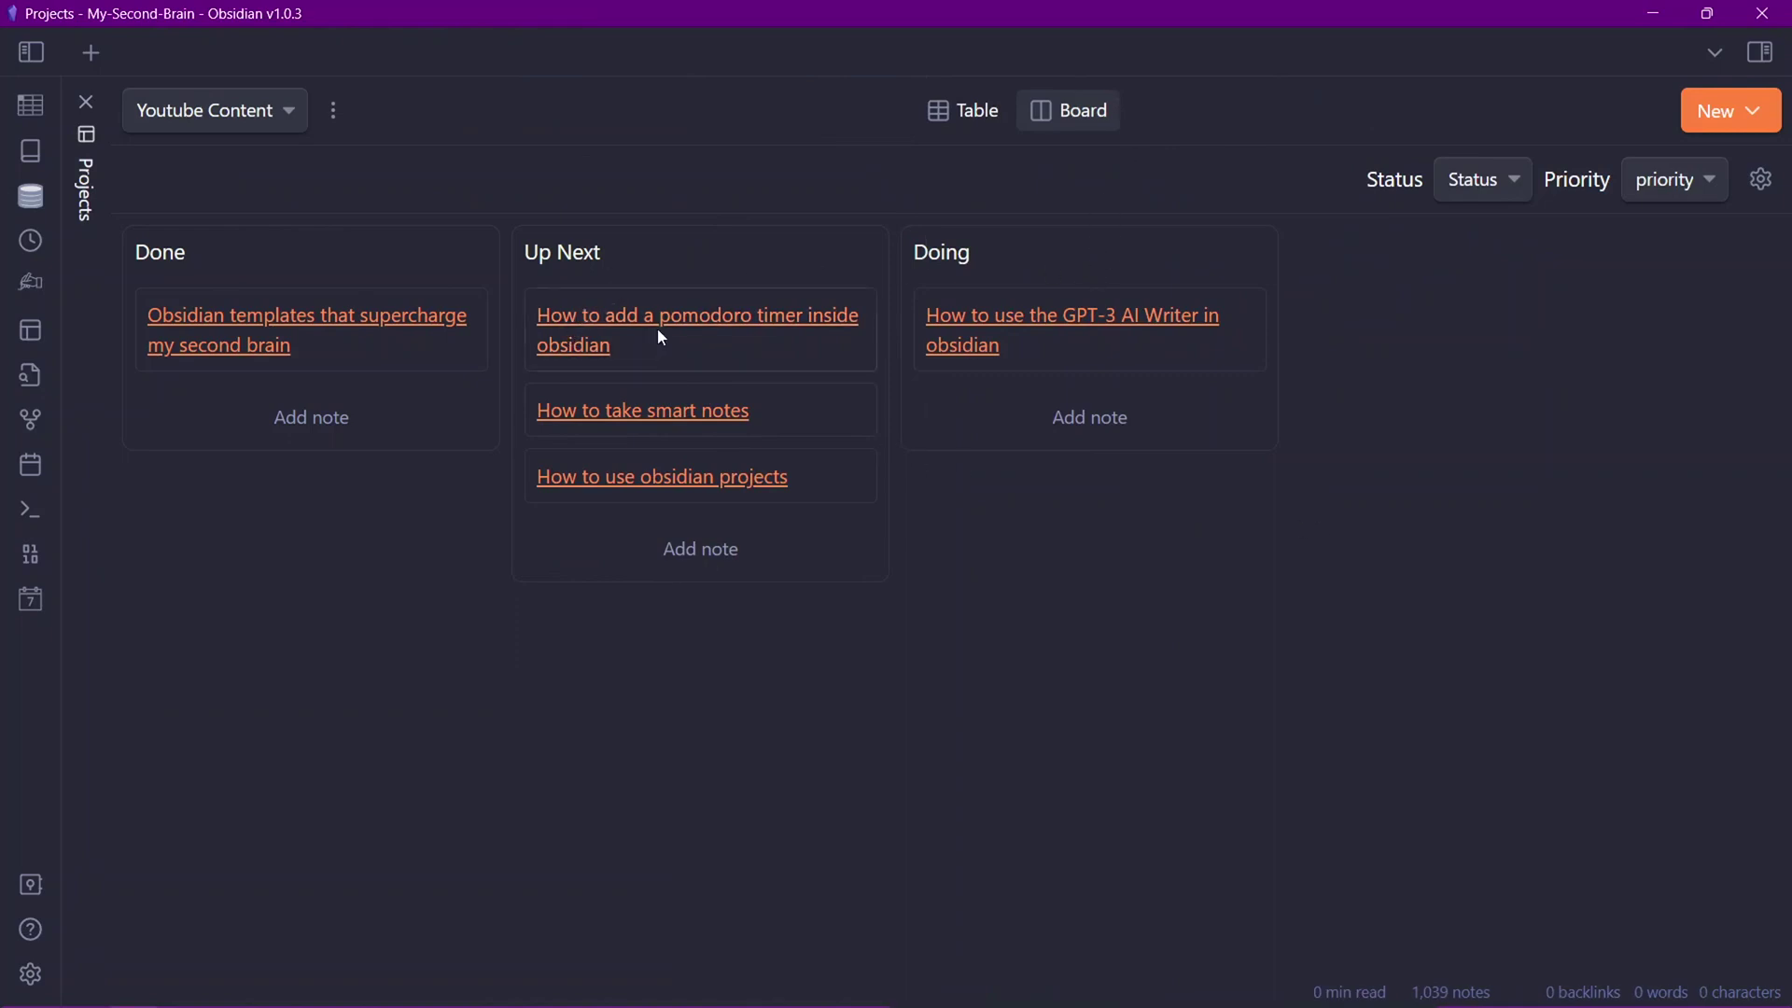
{"action": "mouse_move", "coordinate": [657, 329]}
{"action": "left_mouse_down"}
{"action": "mouse_move", "coordinate": [874, 313]}
{"action": "mouse_move", "coordinate": [673, 325]}
{"action": "left_mouse_up"}
Add a Calendar-type view named 'Calendar', then switch back to the Table view
{"action": "left_click", "coordinate": [1753, 111]}
{"action": "left_click", "coordinate": [1674, 147]}
{"action": "left_click", "coordinate": [1201, 420]}
{"action": "left_click", "coordinate": [1194, 499]}
{"action": "left_click", "coordinate": [1121, 504]}
{"action": "type", "text": "Calendar"}
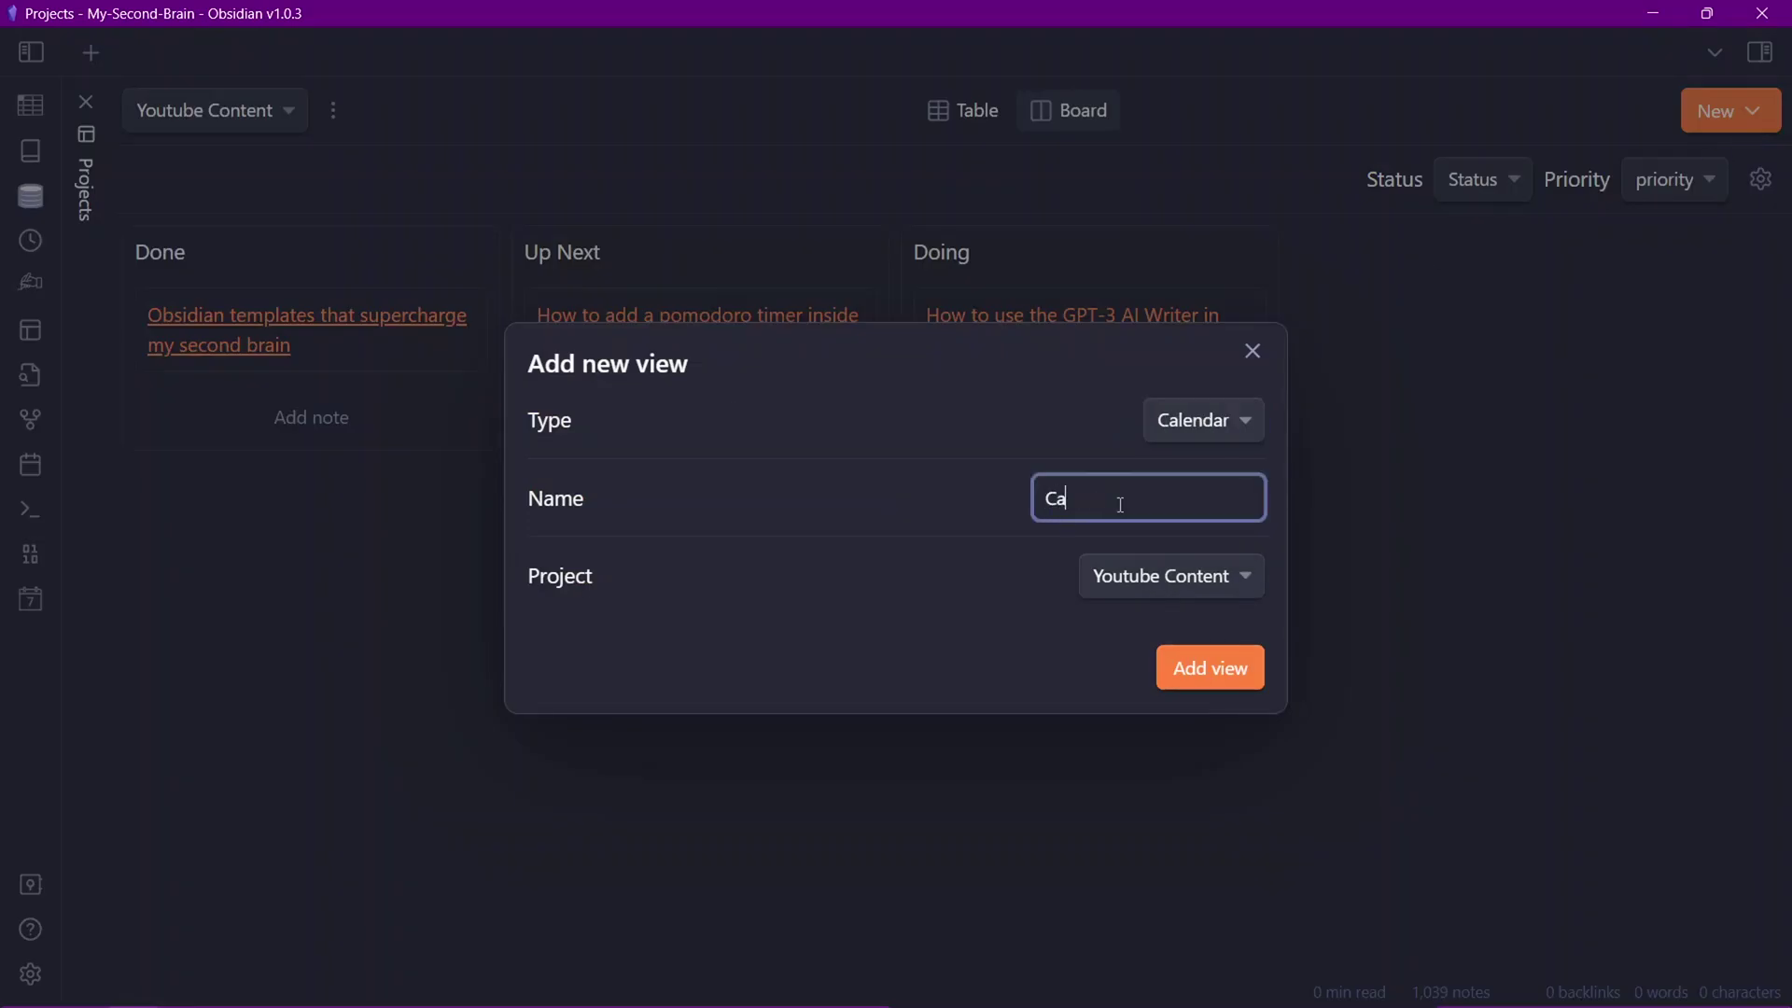
{"action": "left_click", "coordinate": [1198, 680]}
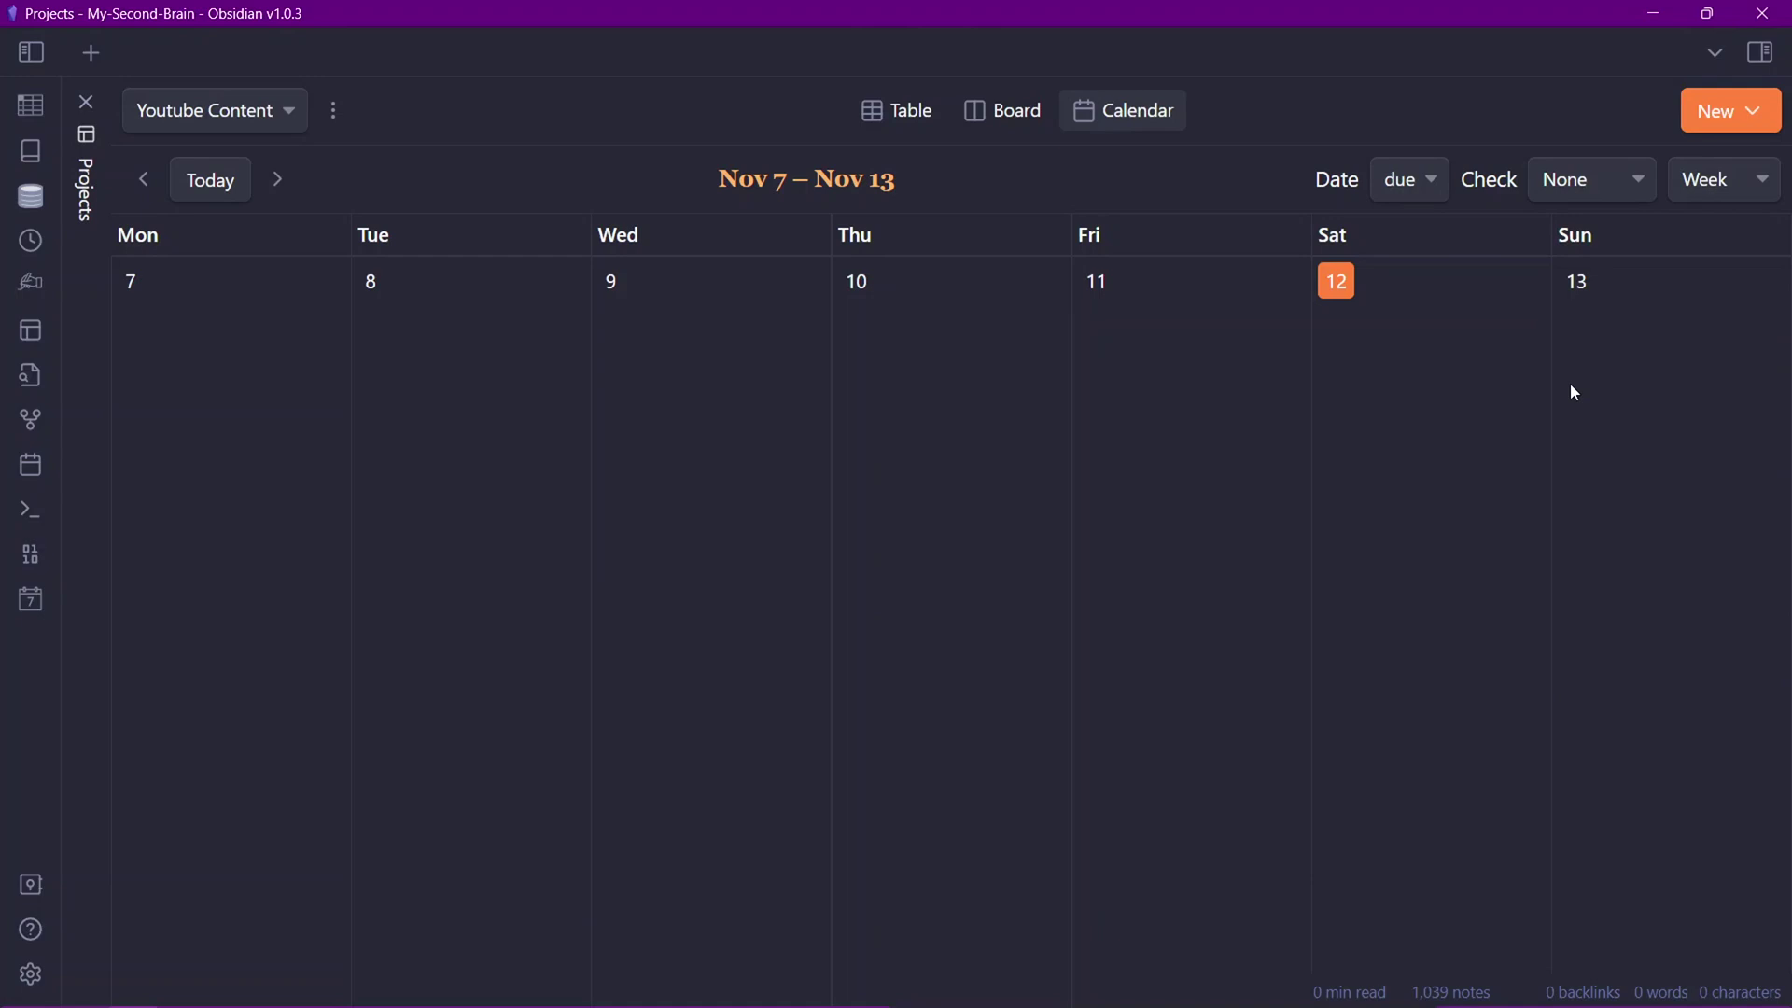
{"action": "left_click", "coordinate": [897, 110]}
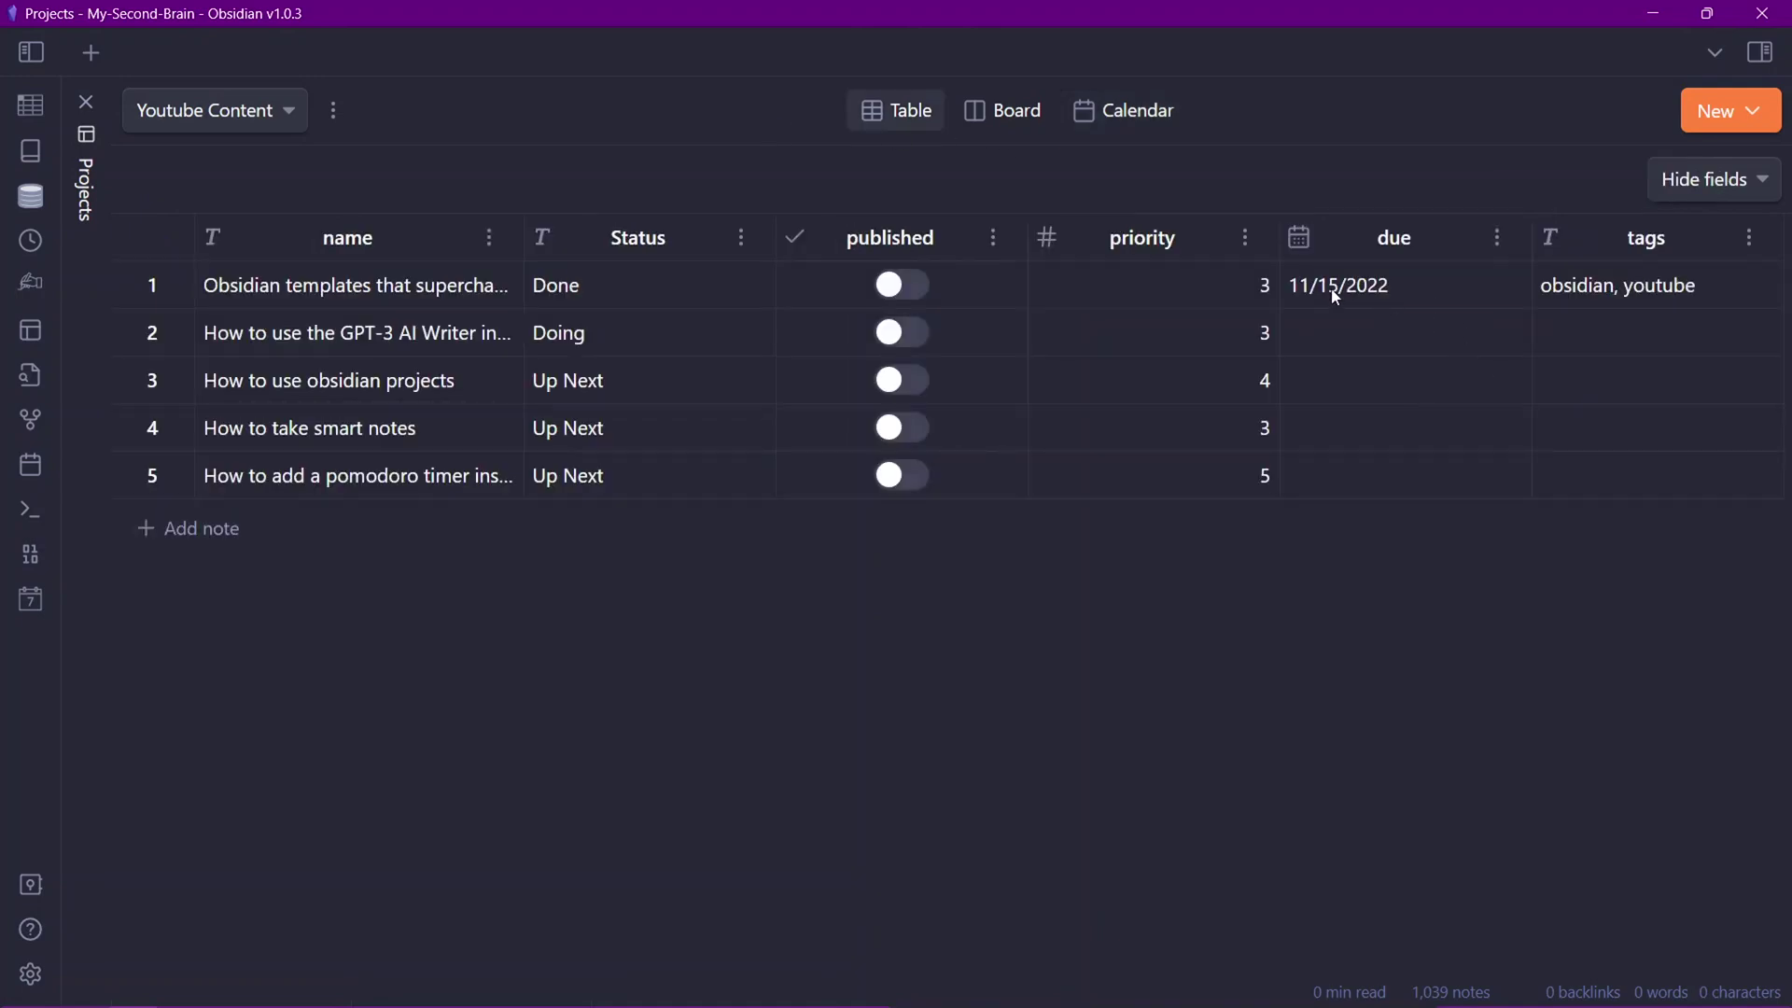
Set due dates of November 14 for GPT-3 AI Writer and November 18 for obsidian projects, then begin smart notes' date
{"action": "left_click", "coordinate": [1368, 345]}
{"action": "left_click", "coordinate": [1368, 350]}
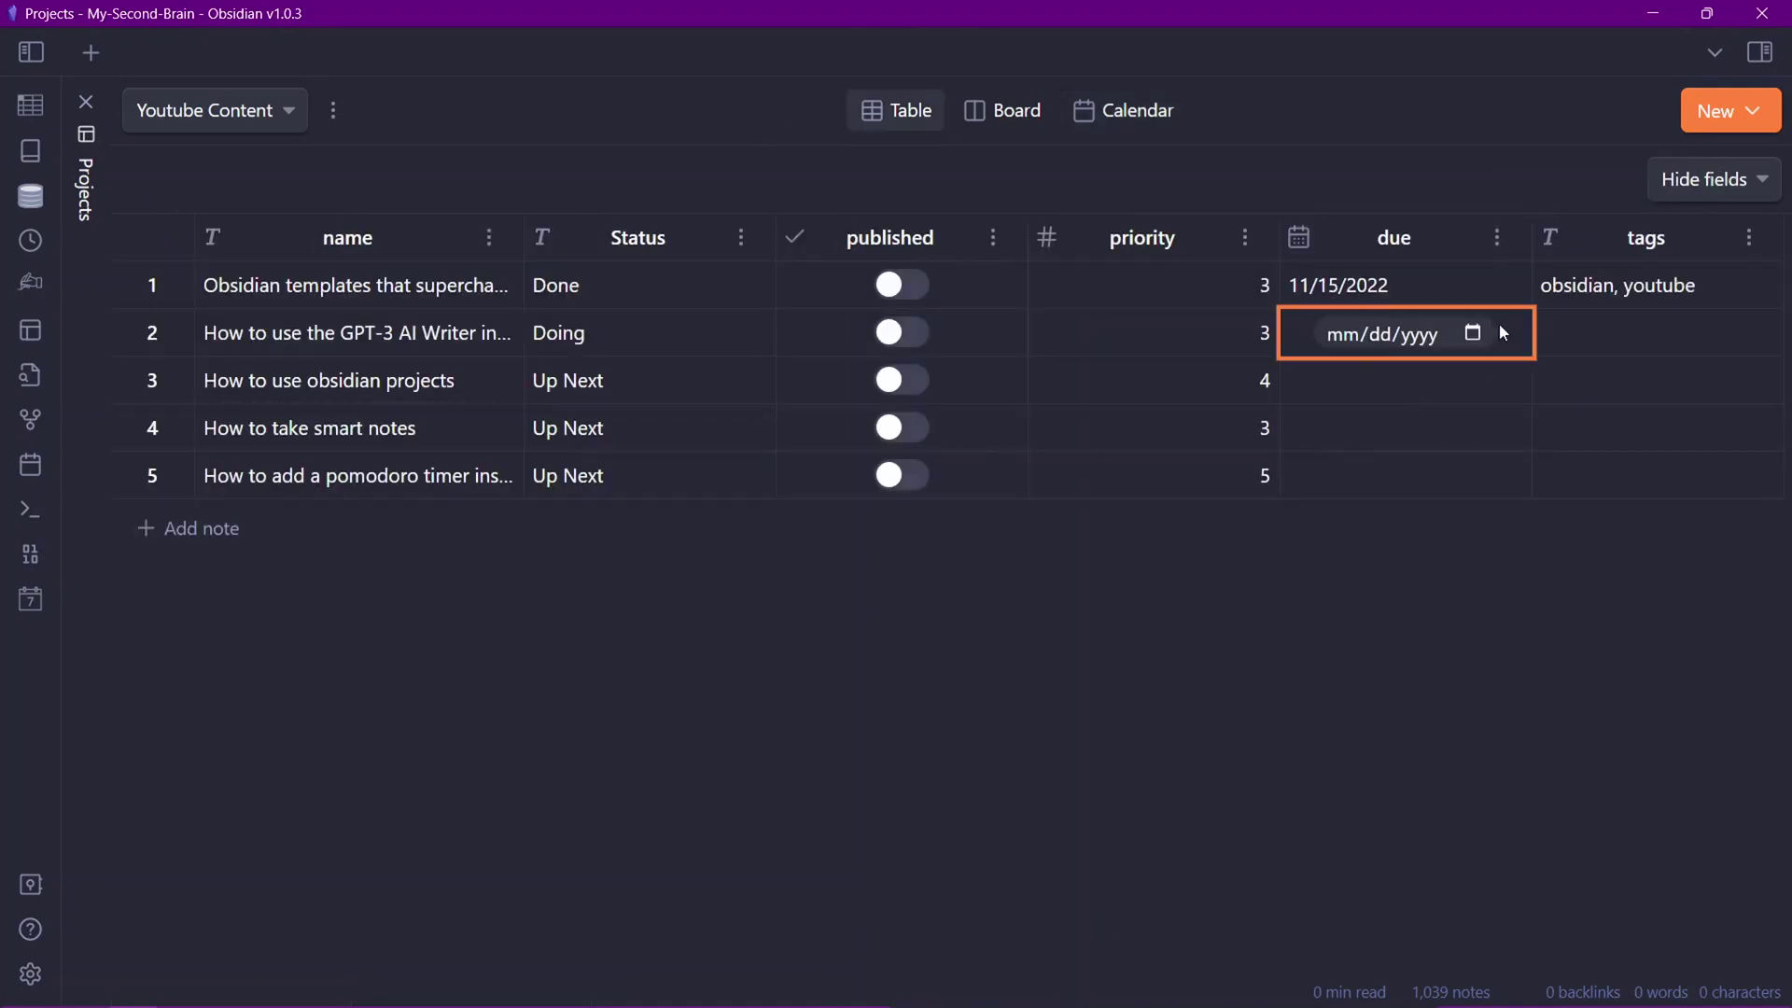
{"action": "left_click", "coordinate": [1473, 333]}
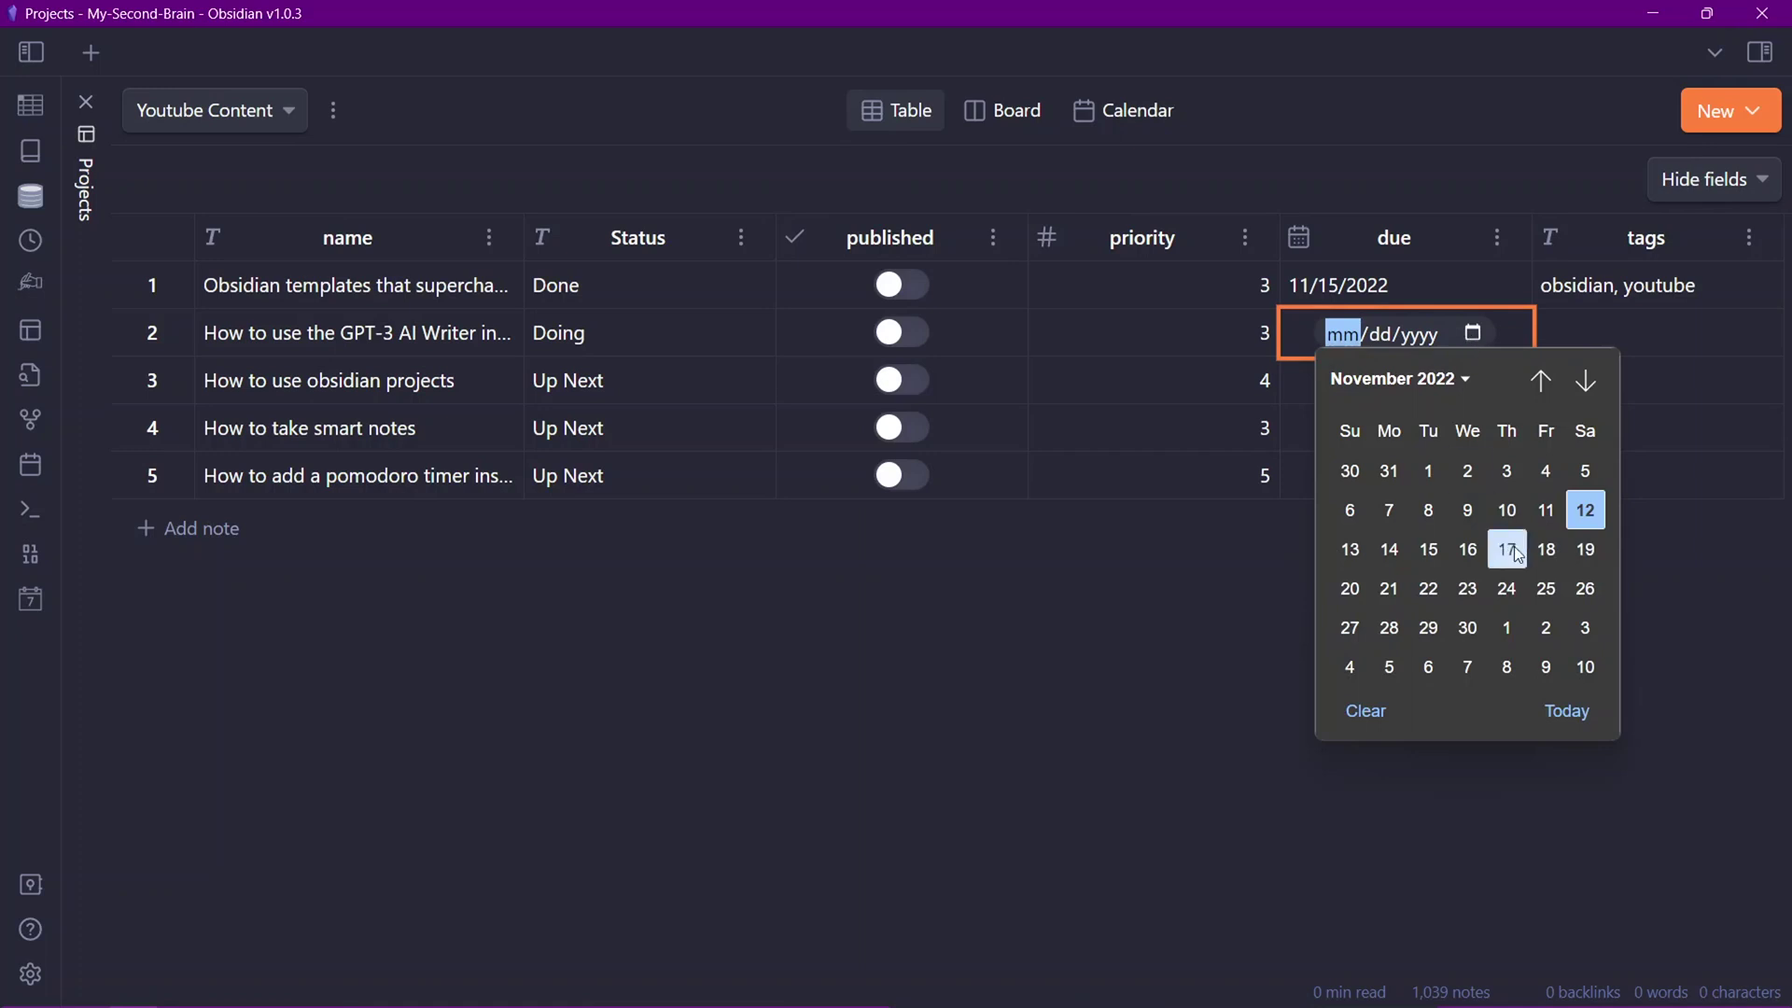
{"action": "left_click", "coordinate": [1389, 549]}
{"action": "left_click", "coordinate": [1452, 385]}
{"action": "left_click", "coordinate": [1471, 381]}
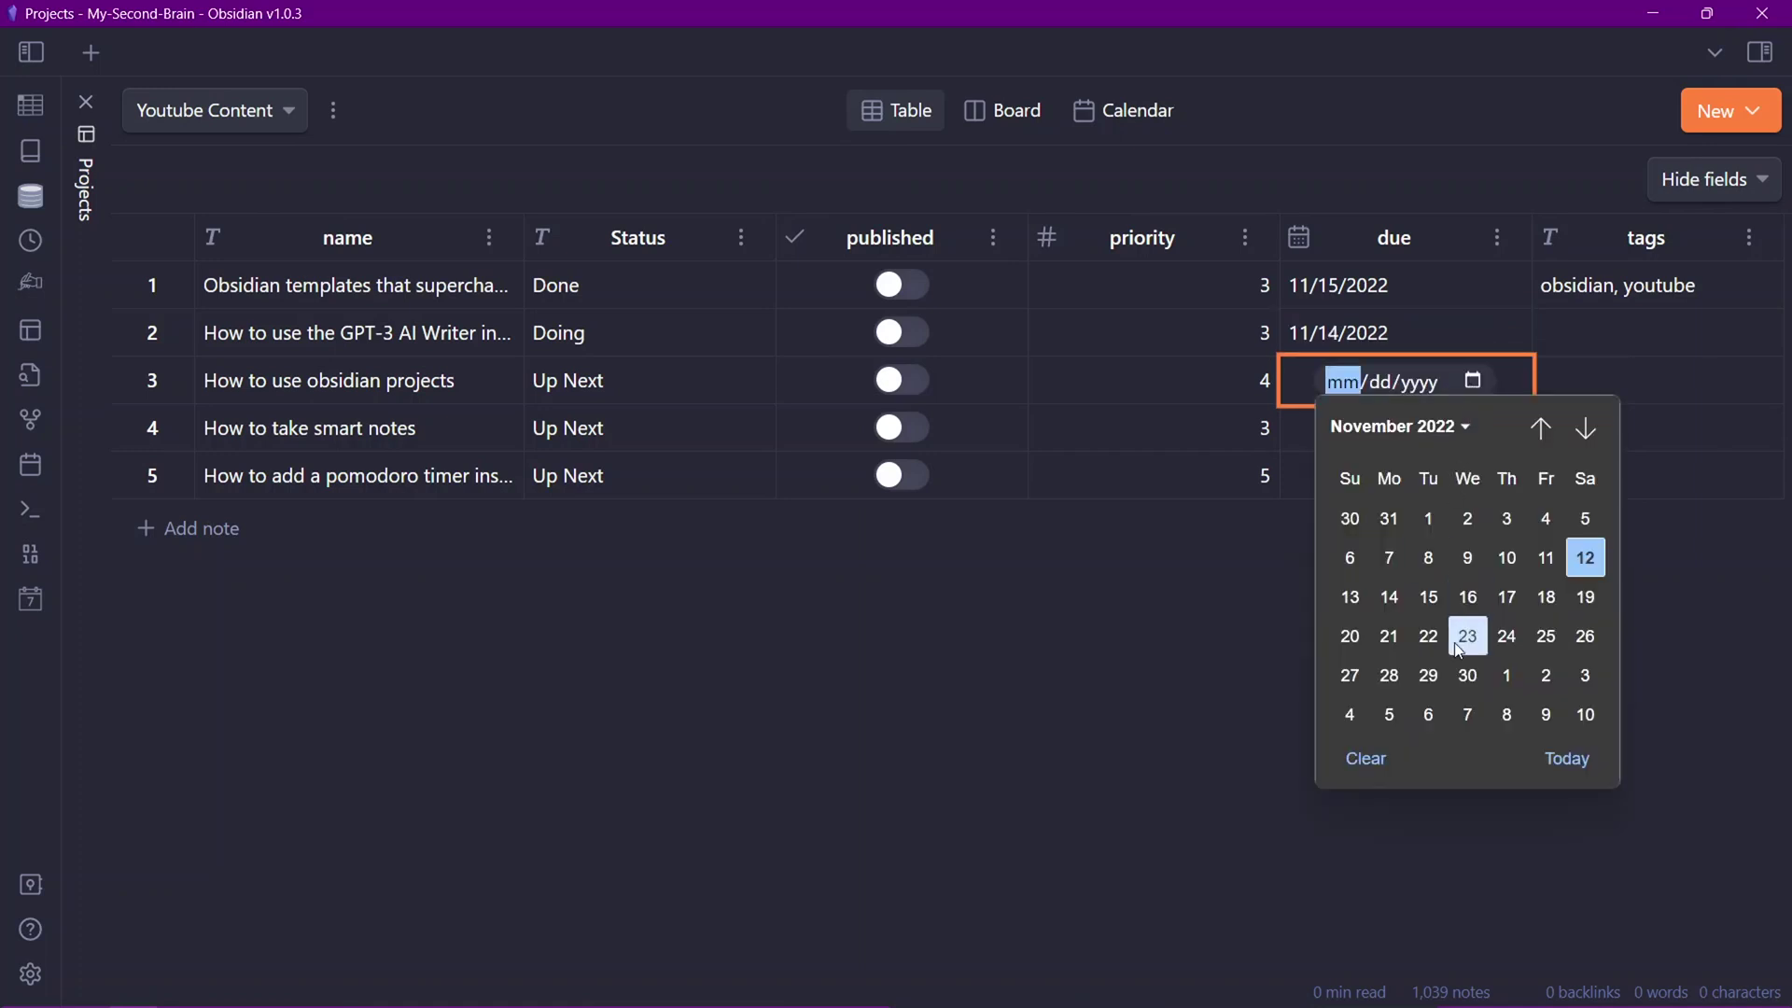
{"action": "left_click", "coordinate": [1546, 597]}
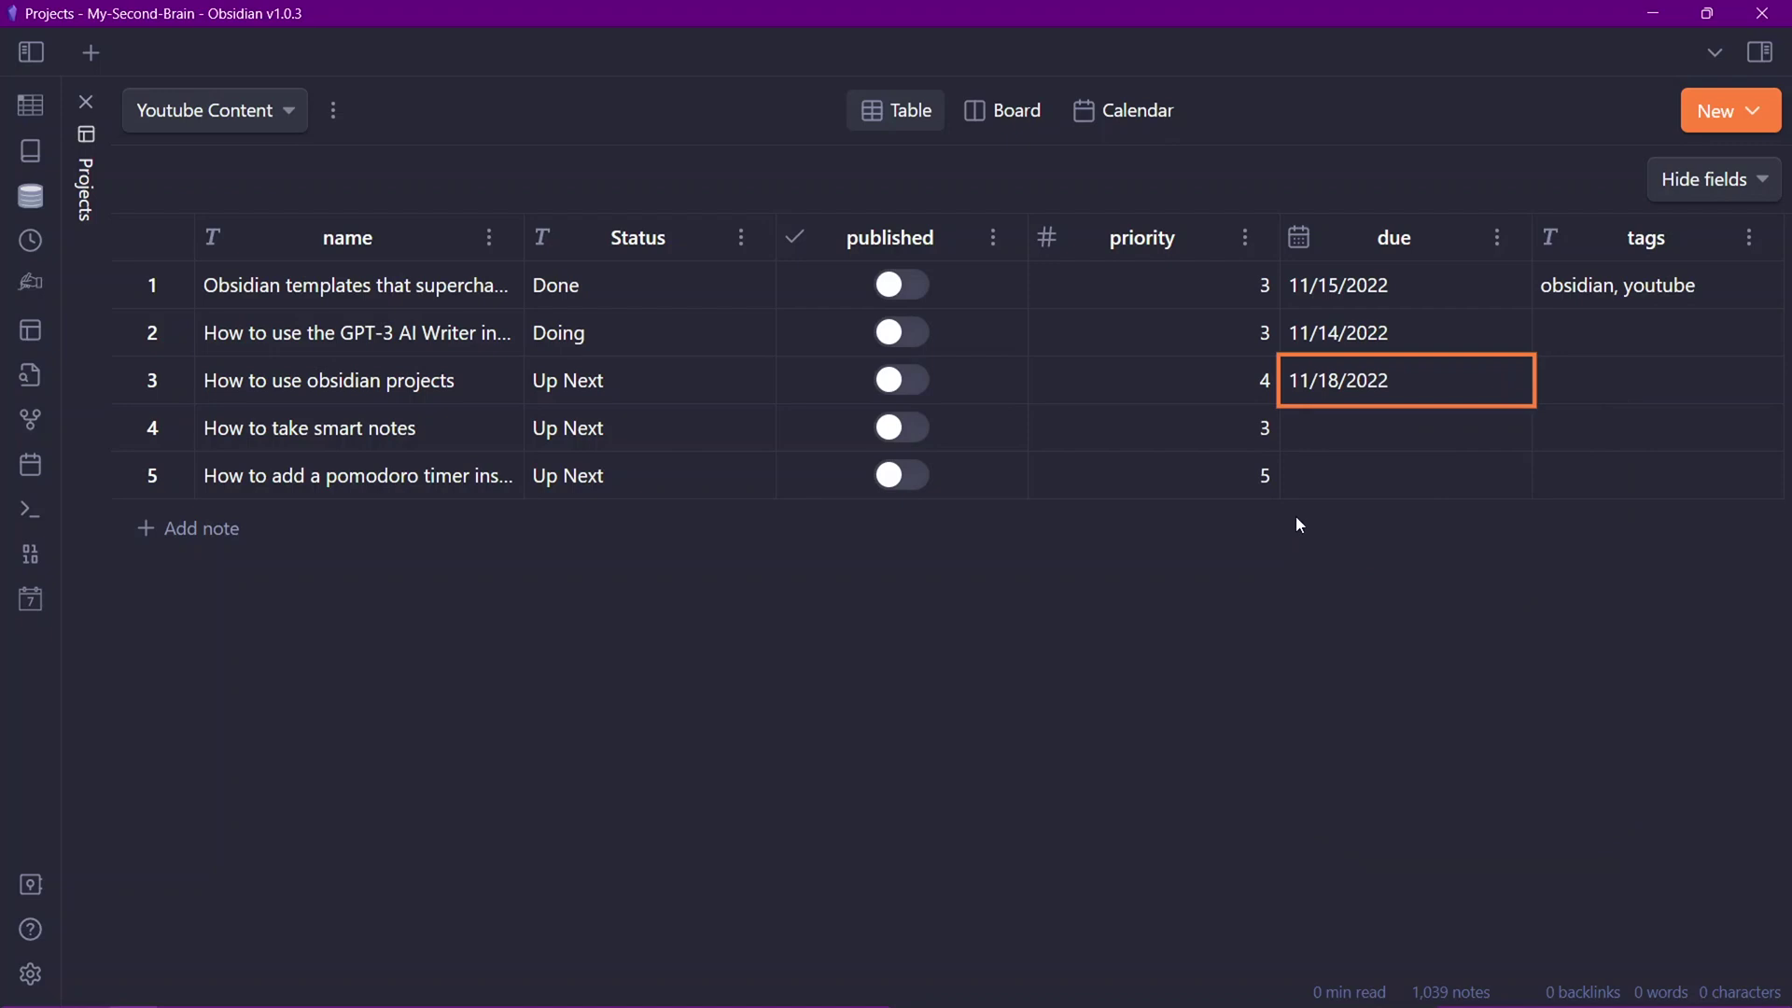
{"action": "left_click", "coordinate": [1372, 446]}
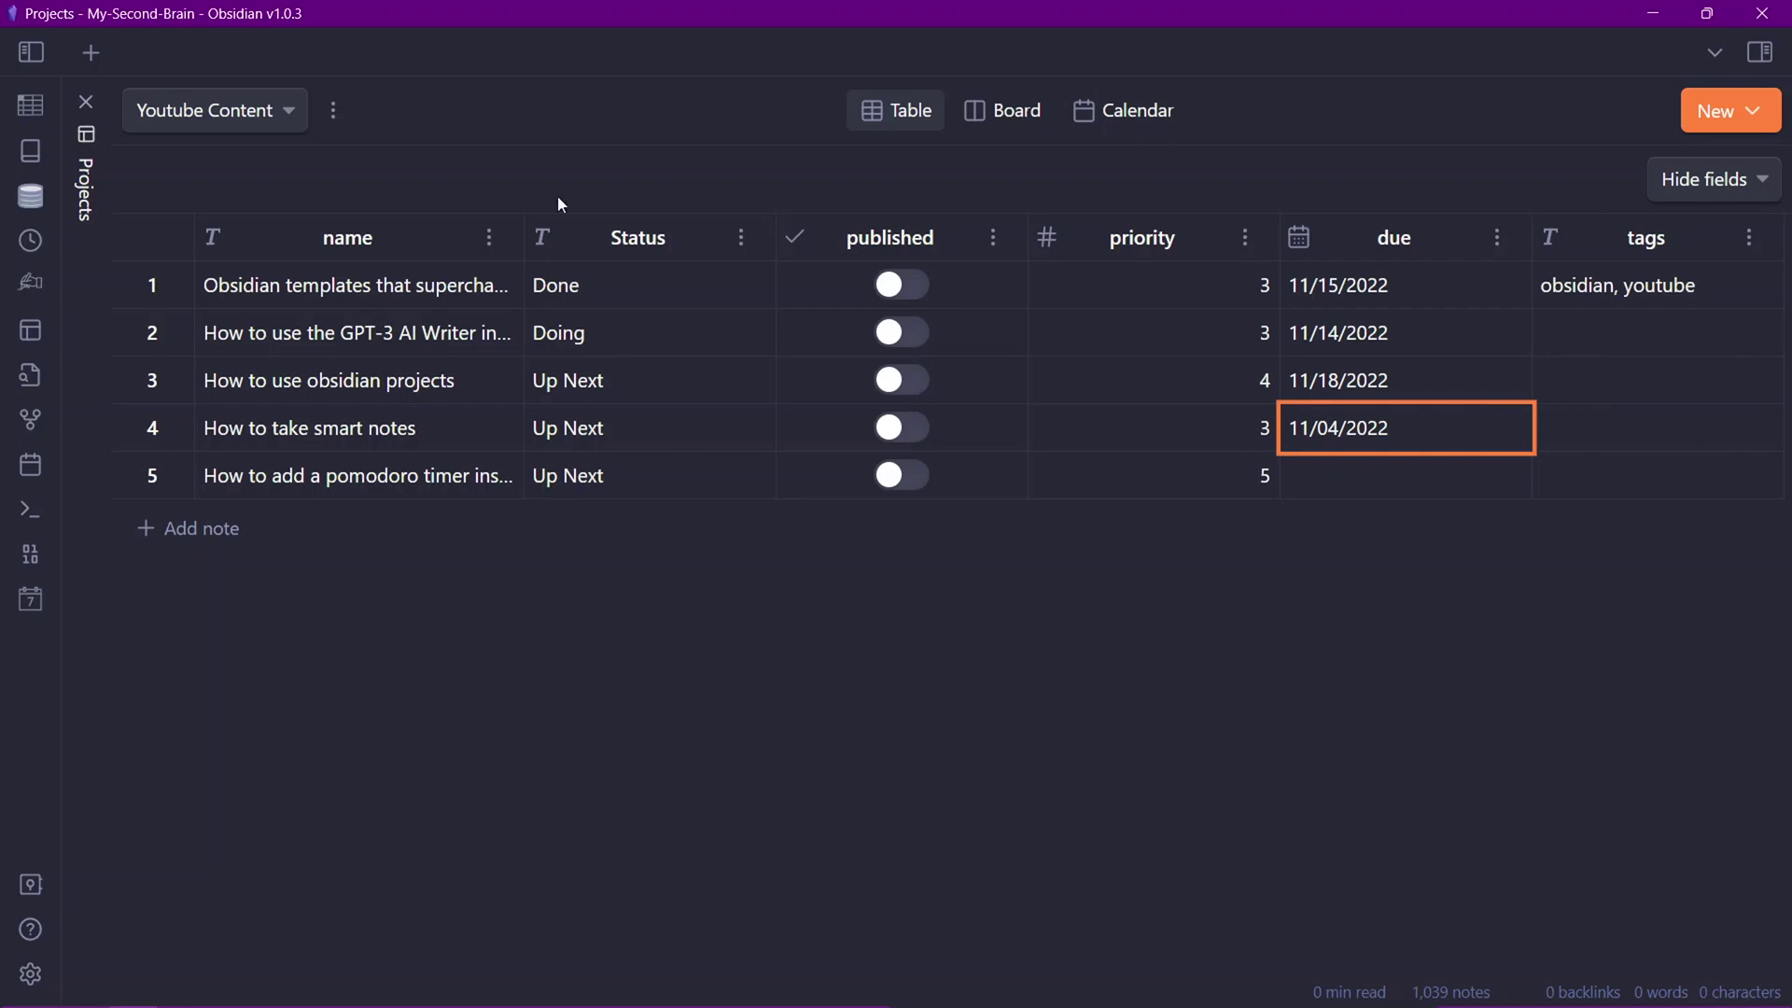
Configure the Calendar view with due as date field, published as check field, and Month span
{"action": "left_click", "coordinate": [1135, 109]}
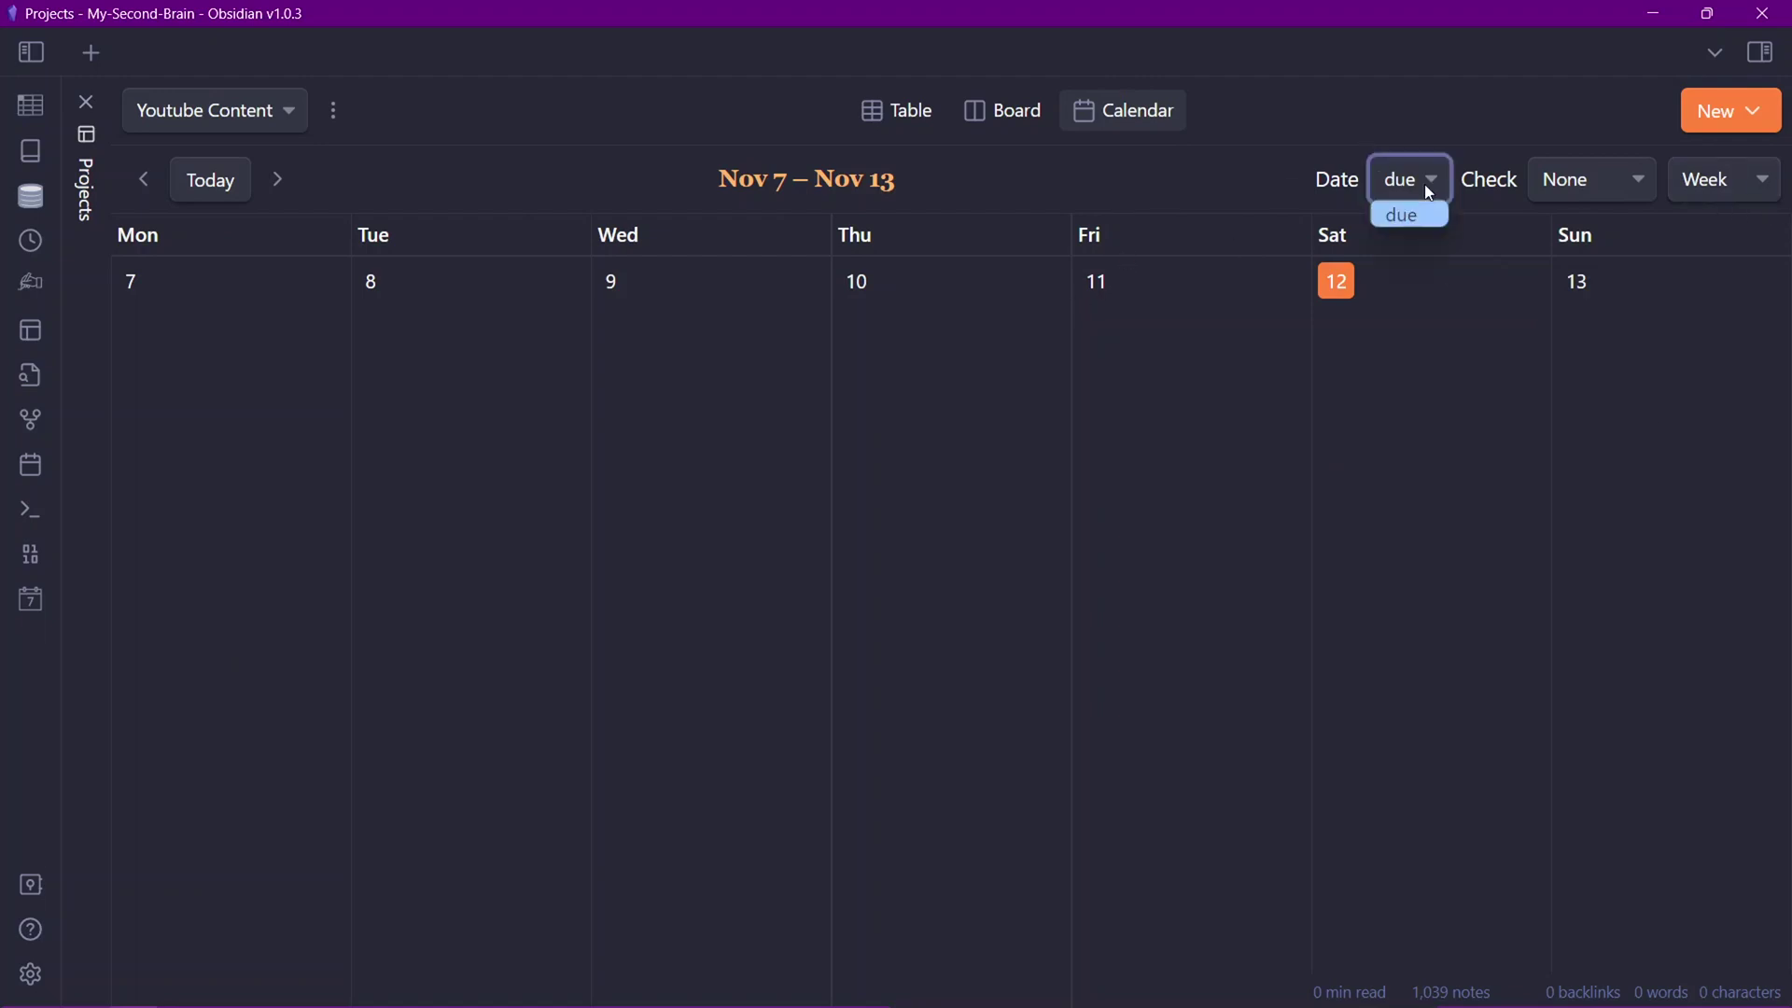
{"action": "left_click", "coordinate": [1414, 213]}
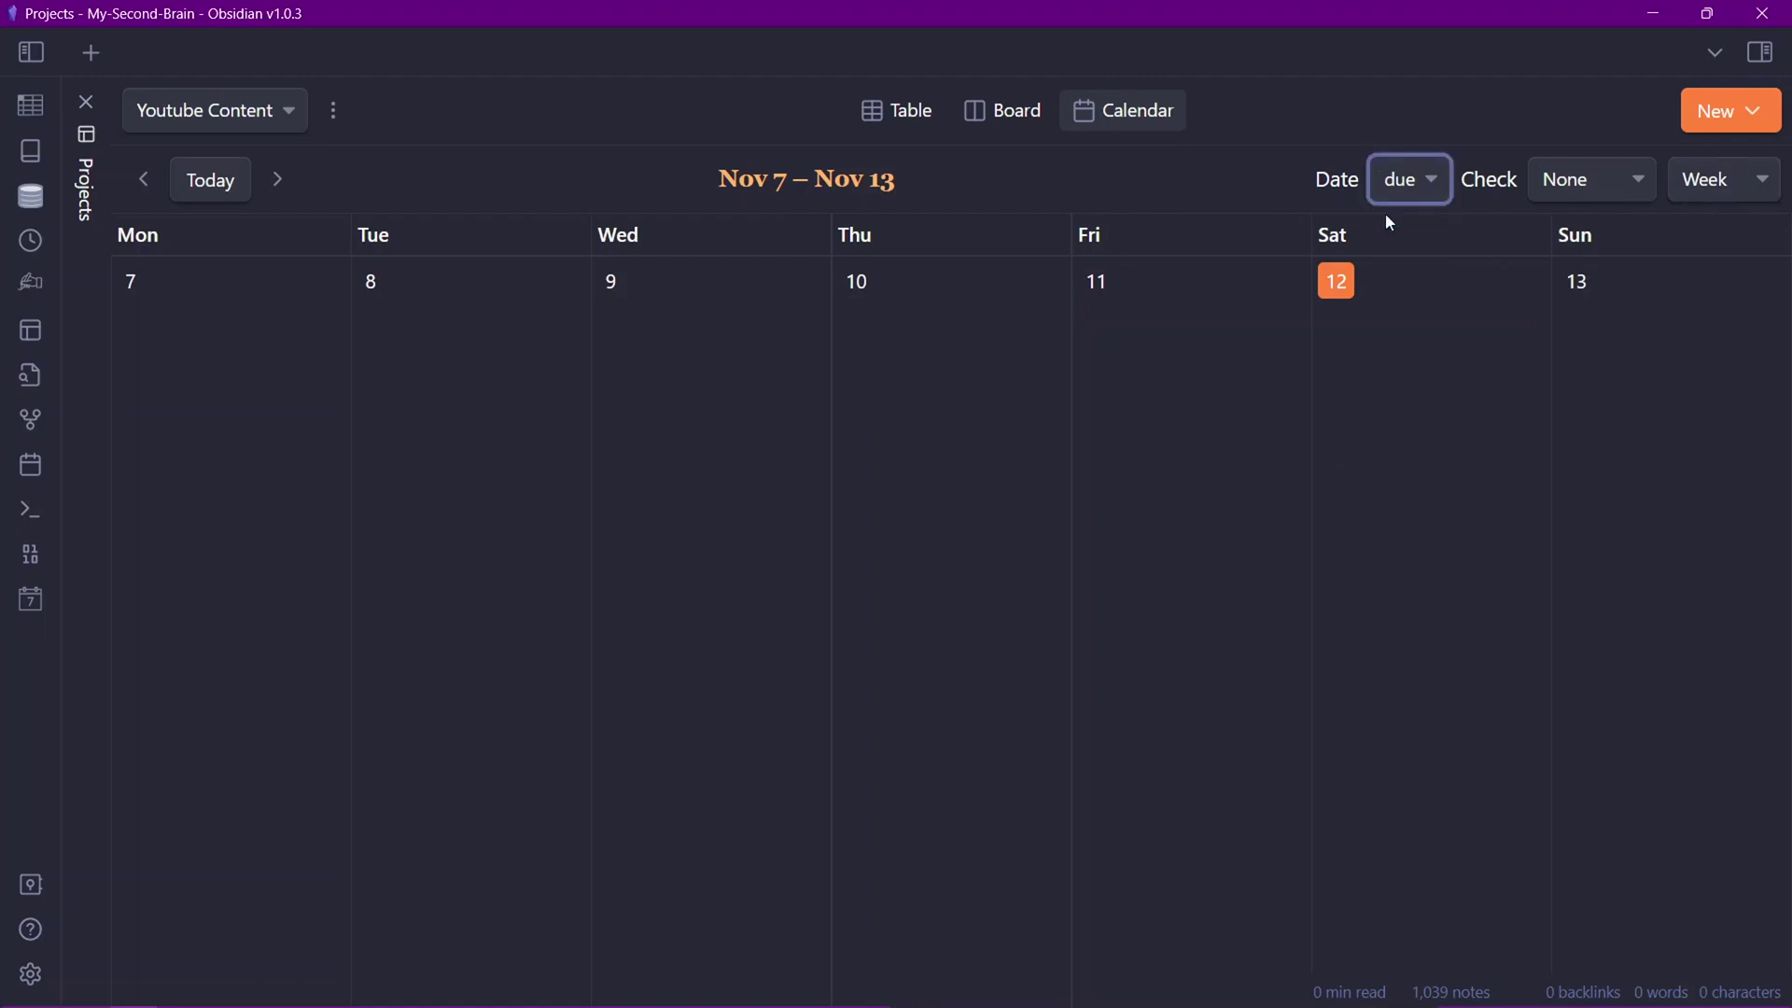
{"action": "left_click", "coordinate": [1604, 200]}
{"action": "left_click", "coordinate": [1599, 240]}
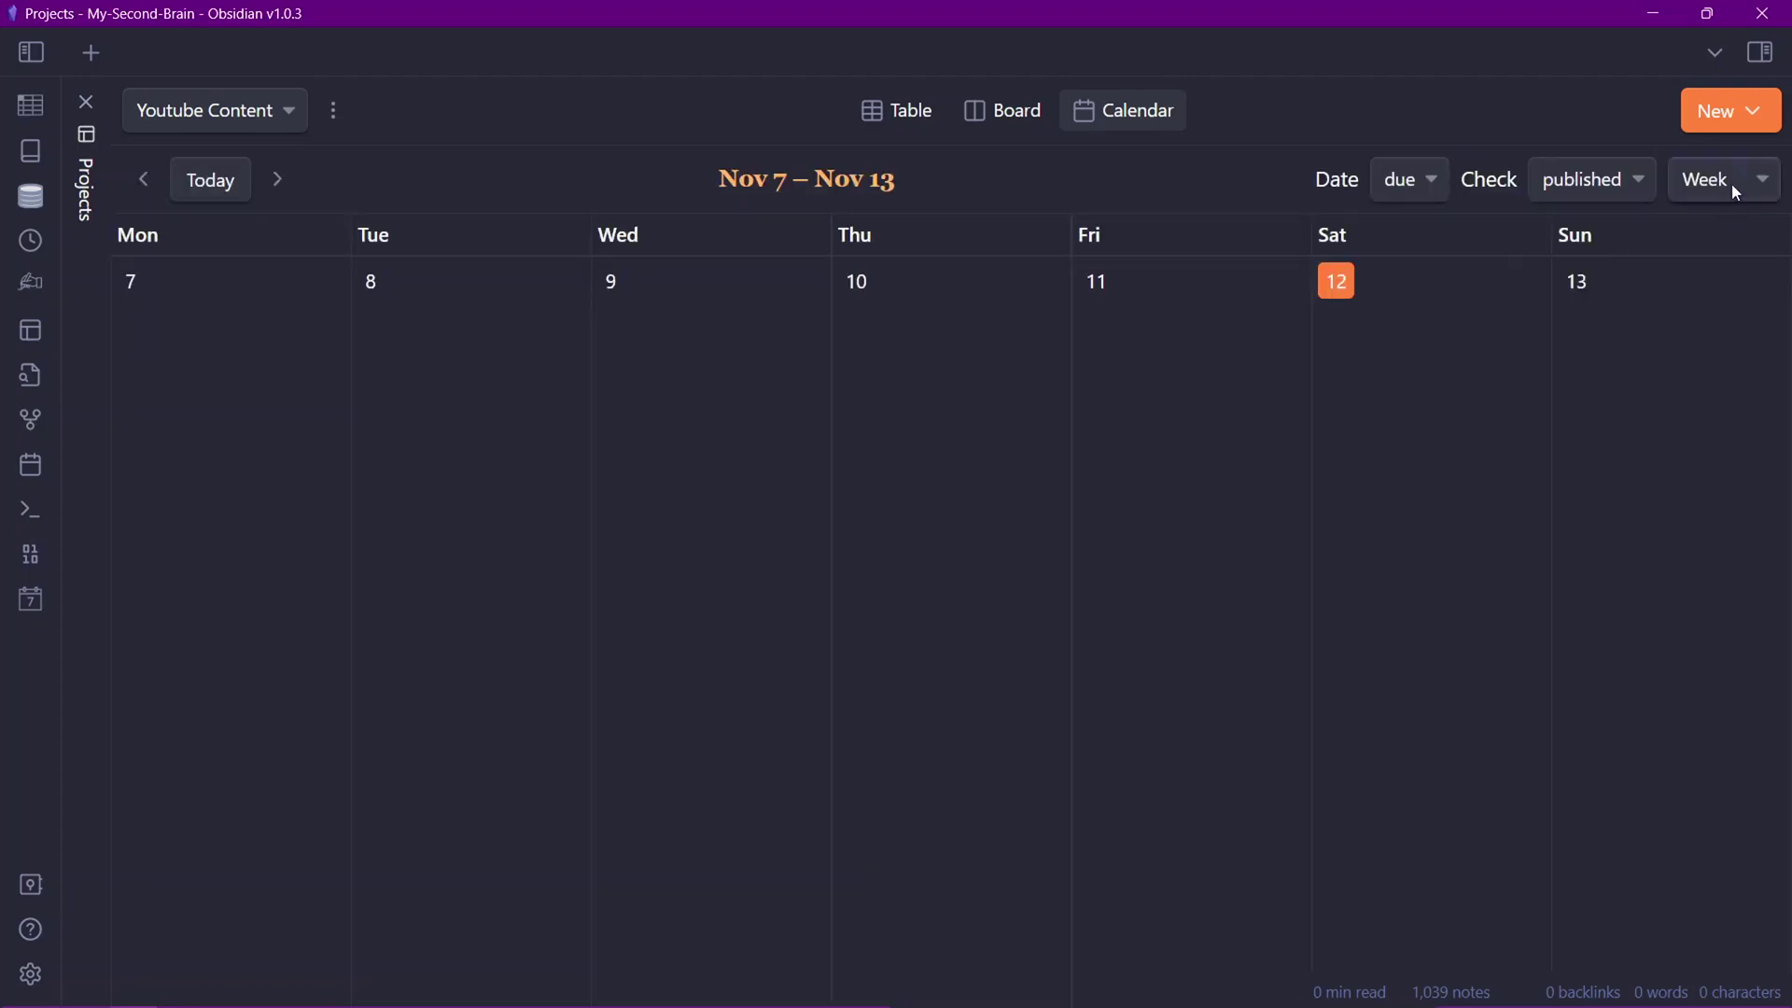
{"action": "left_click", "coordinate": [1735, 191]}
{"action": "key", "text": "Escape"}
{"action": "left_click", "coordinate": [1739, 221]}
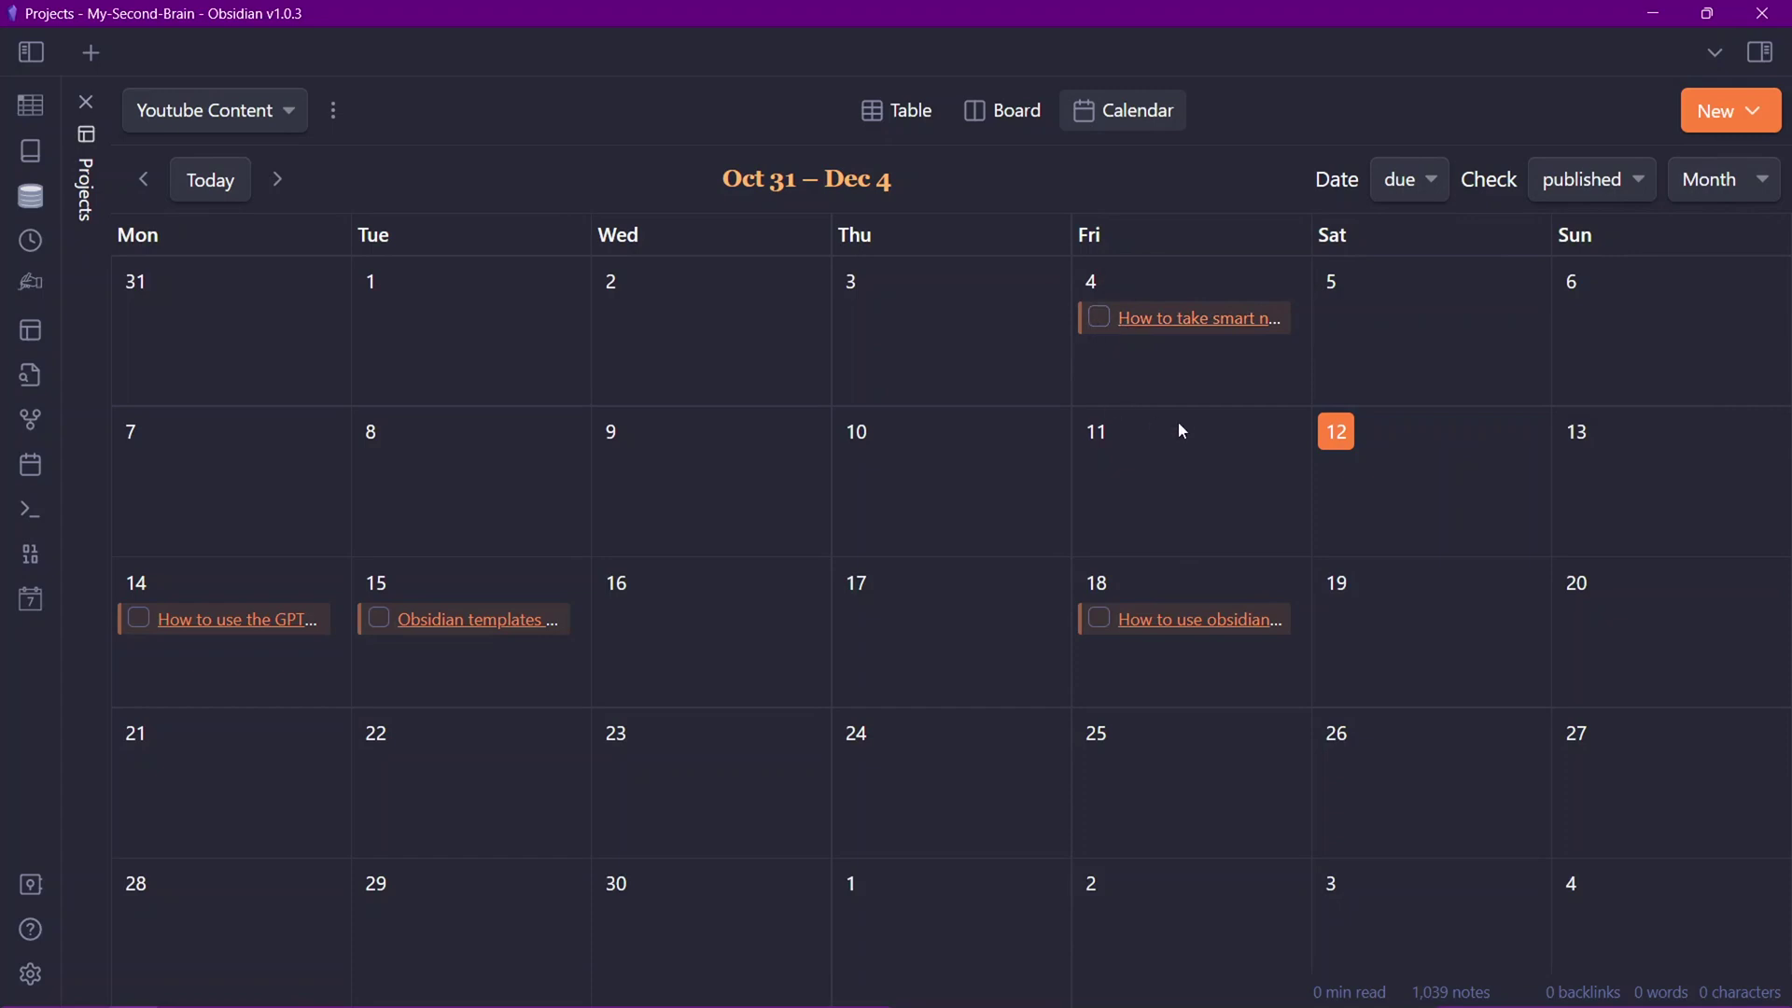
Confirm published as the calendar's check field and mark the obsidian projects video published
{"action": "left_click", "coordinate": [894, 110]}
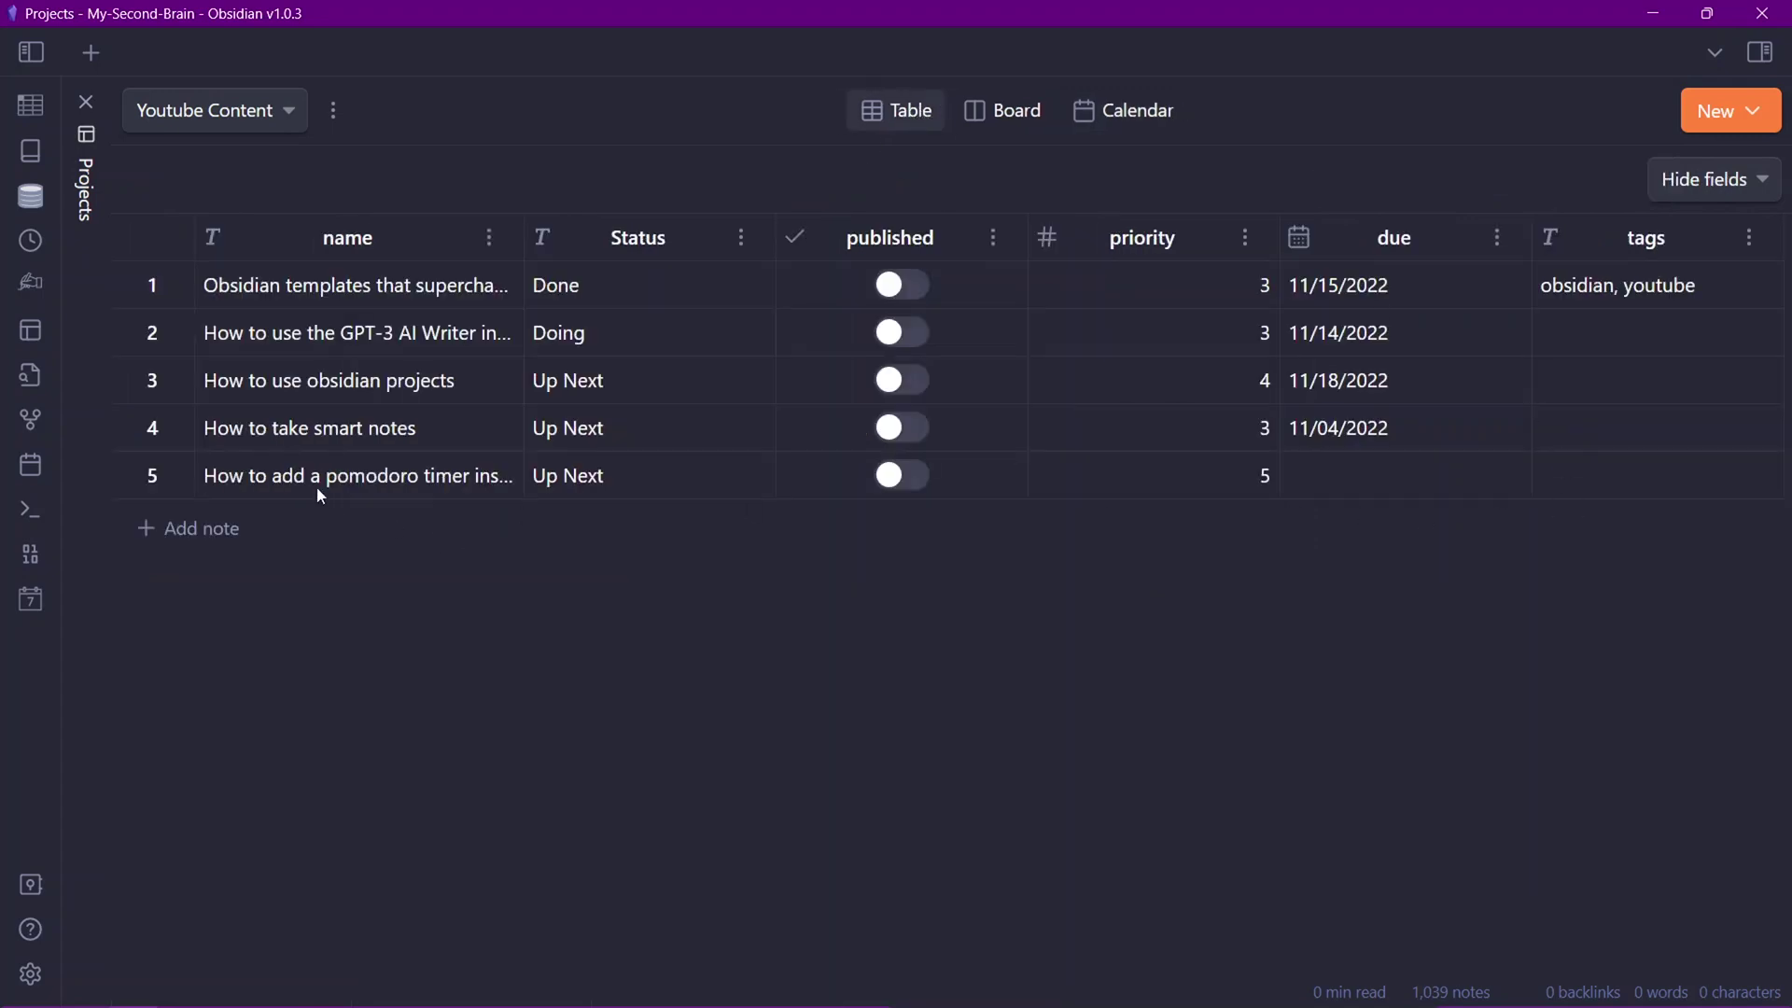
{"action": "left_click", "coordinate": [1125, 110]}
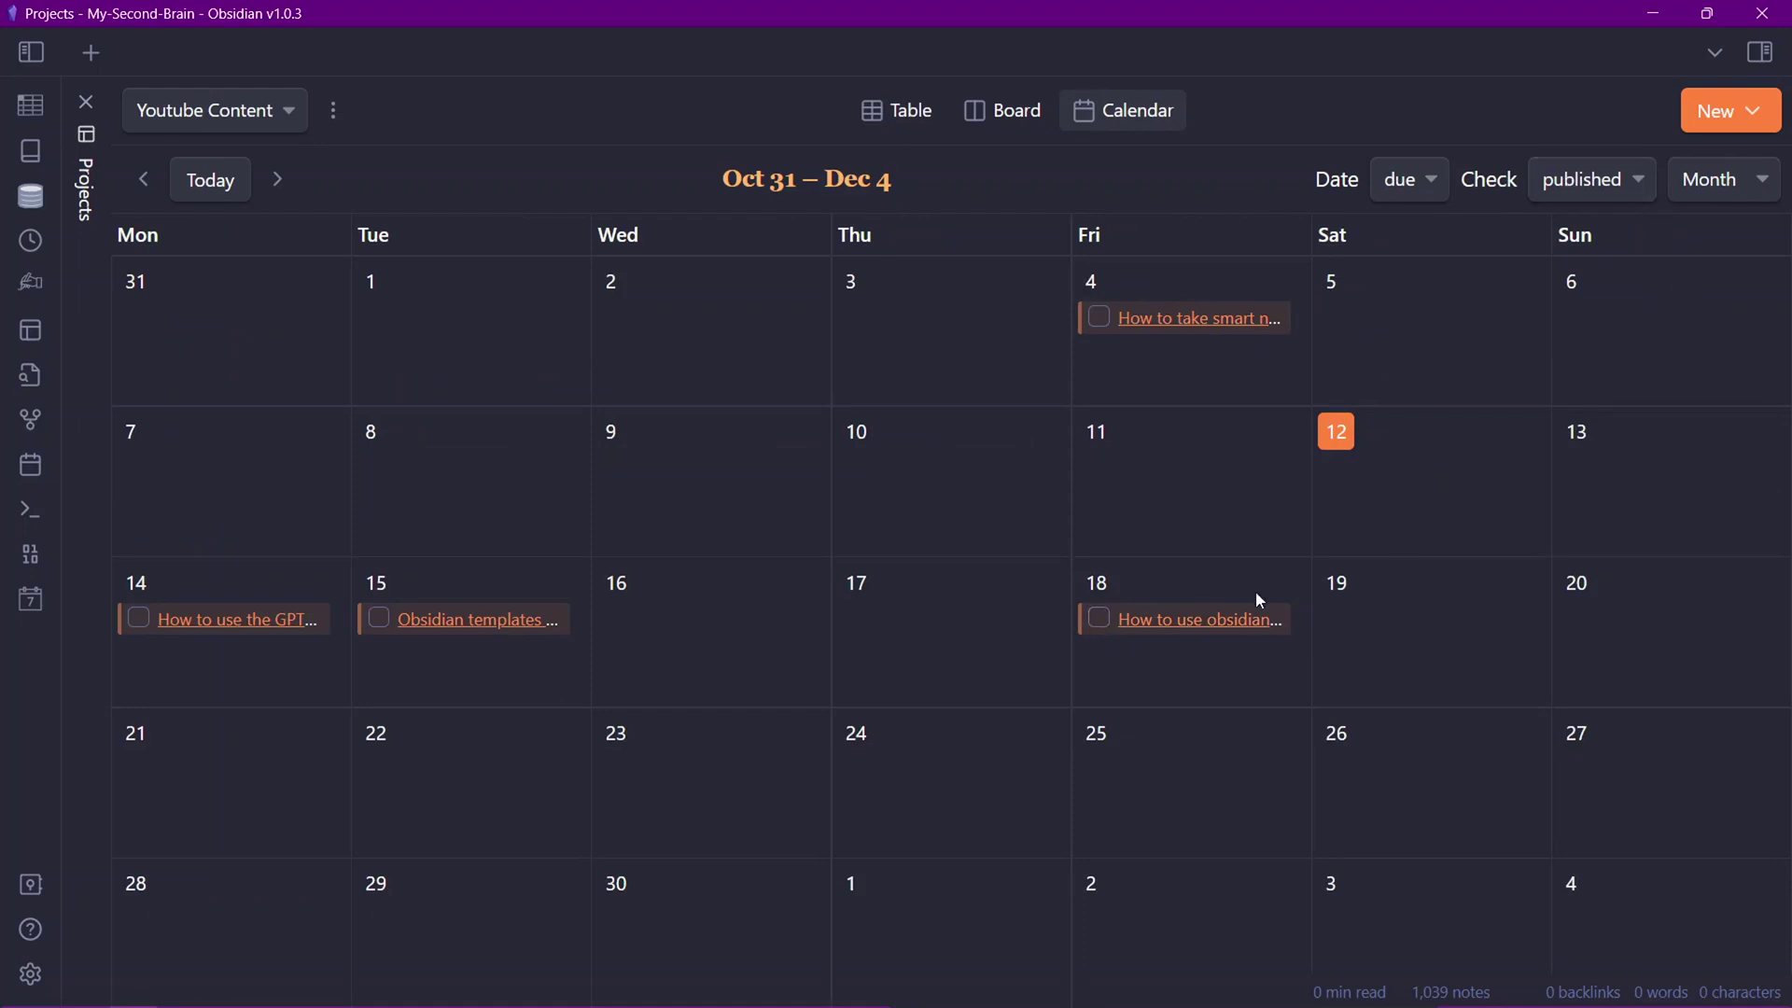
{"action": "left_click", "coordinate": [1619, 180]}
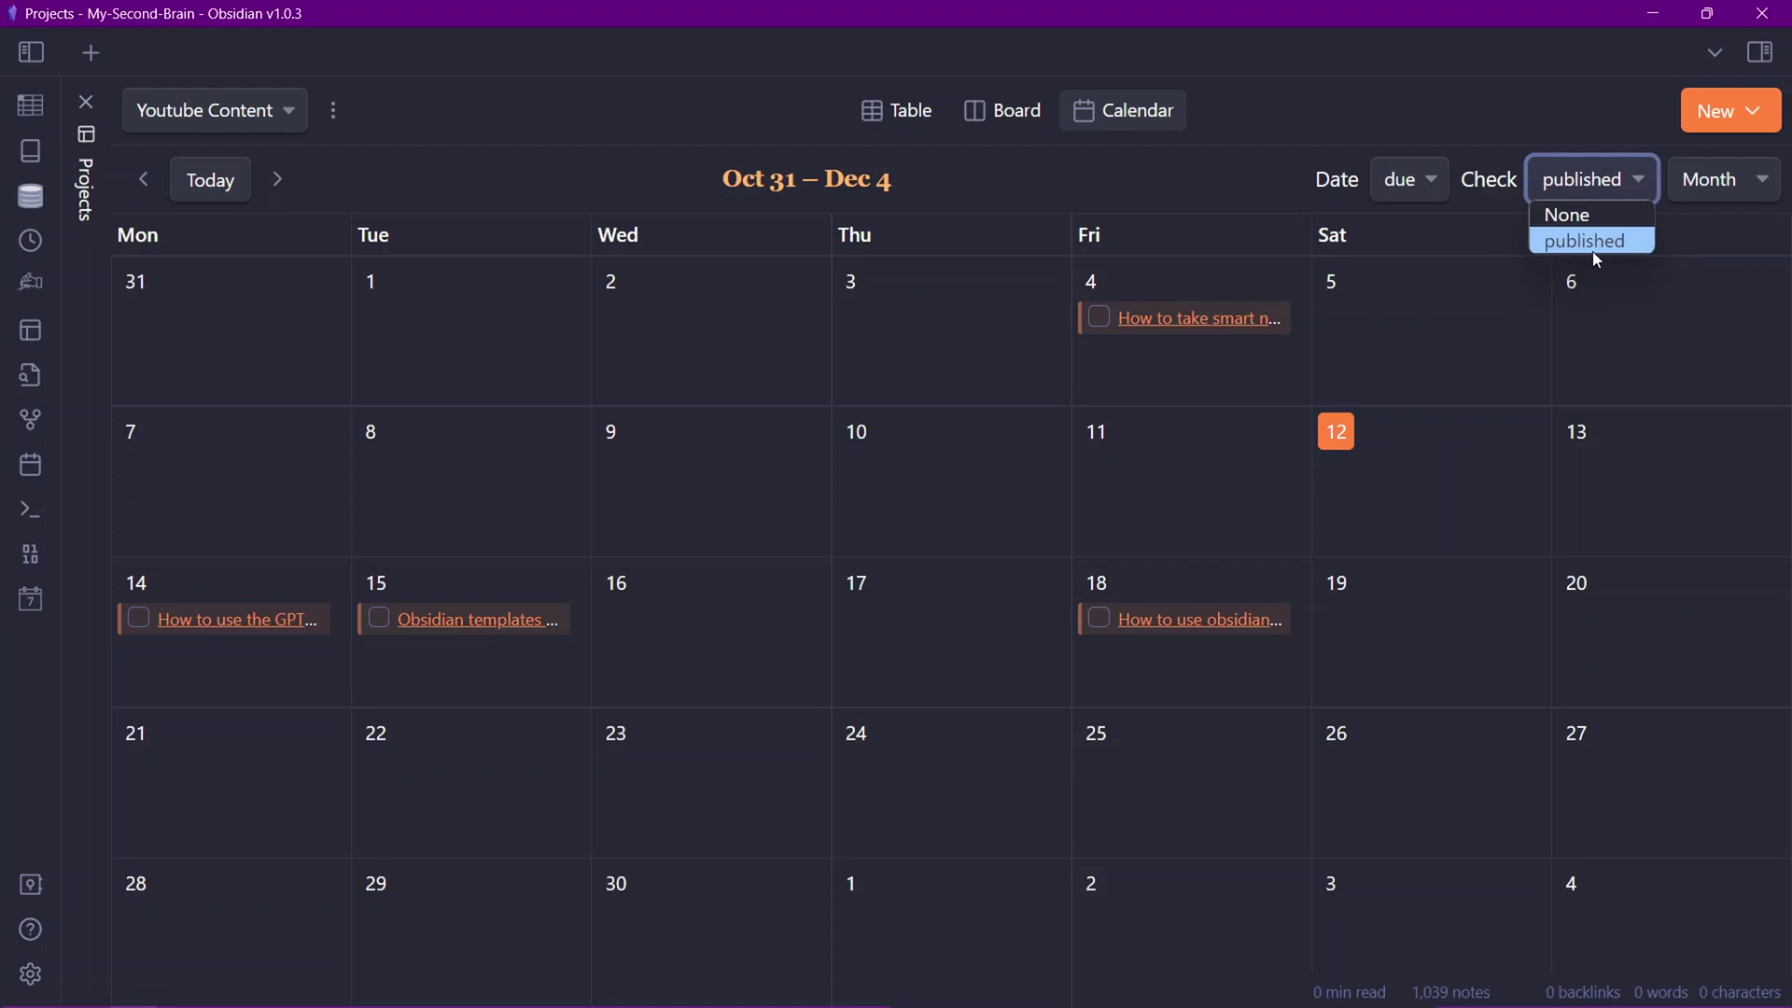
{"action": "left_click", "coordinate": [1594, 246]}
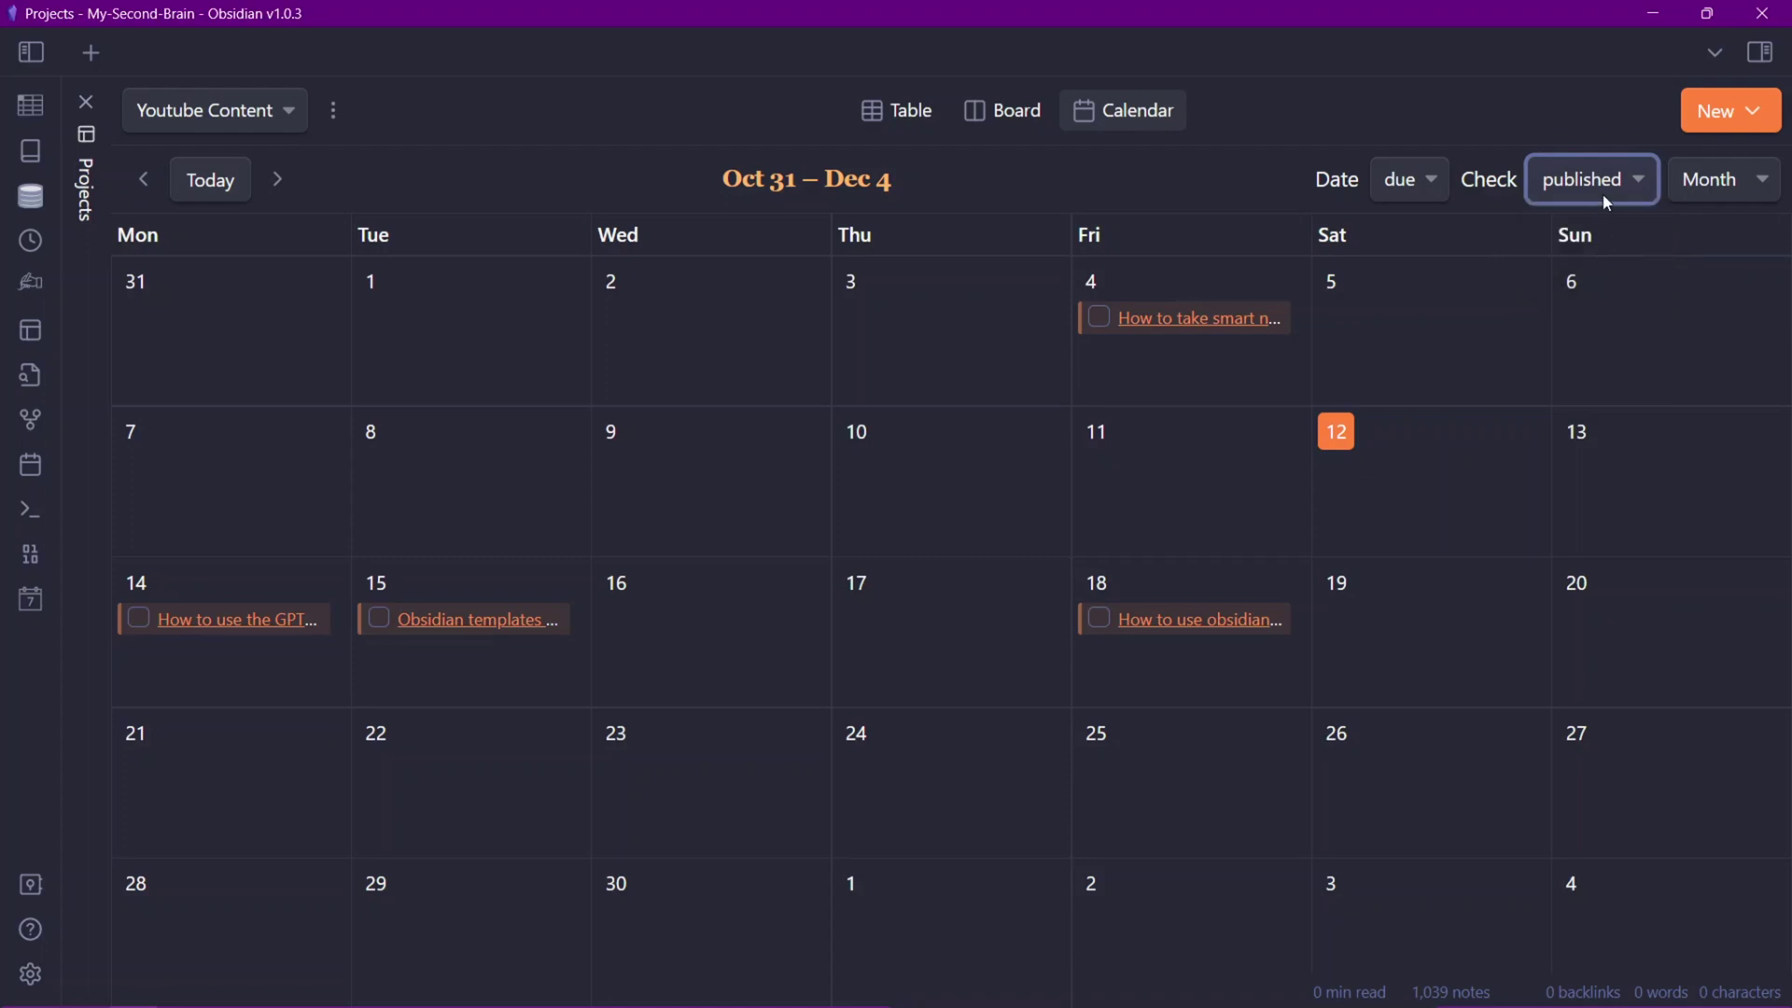
{"action": "left_click", "coordinate": [1652, 183]}
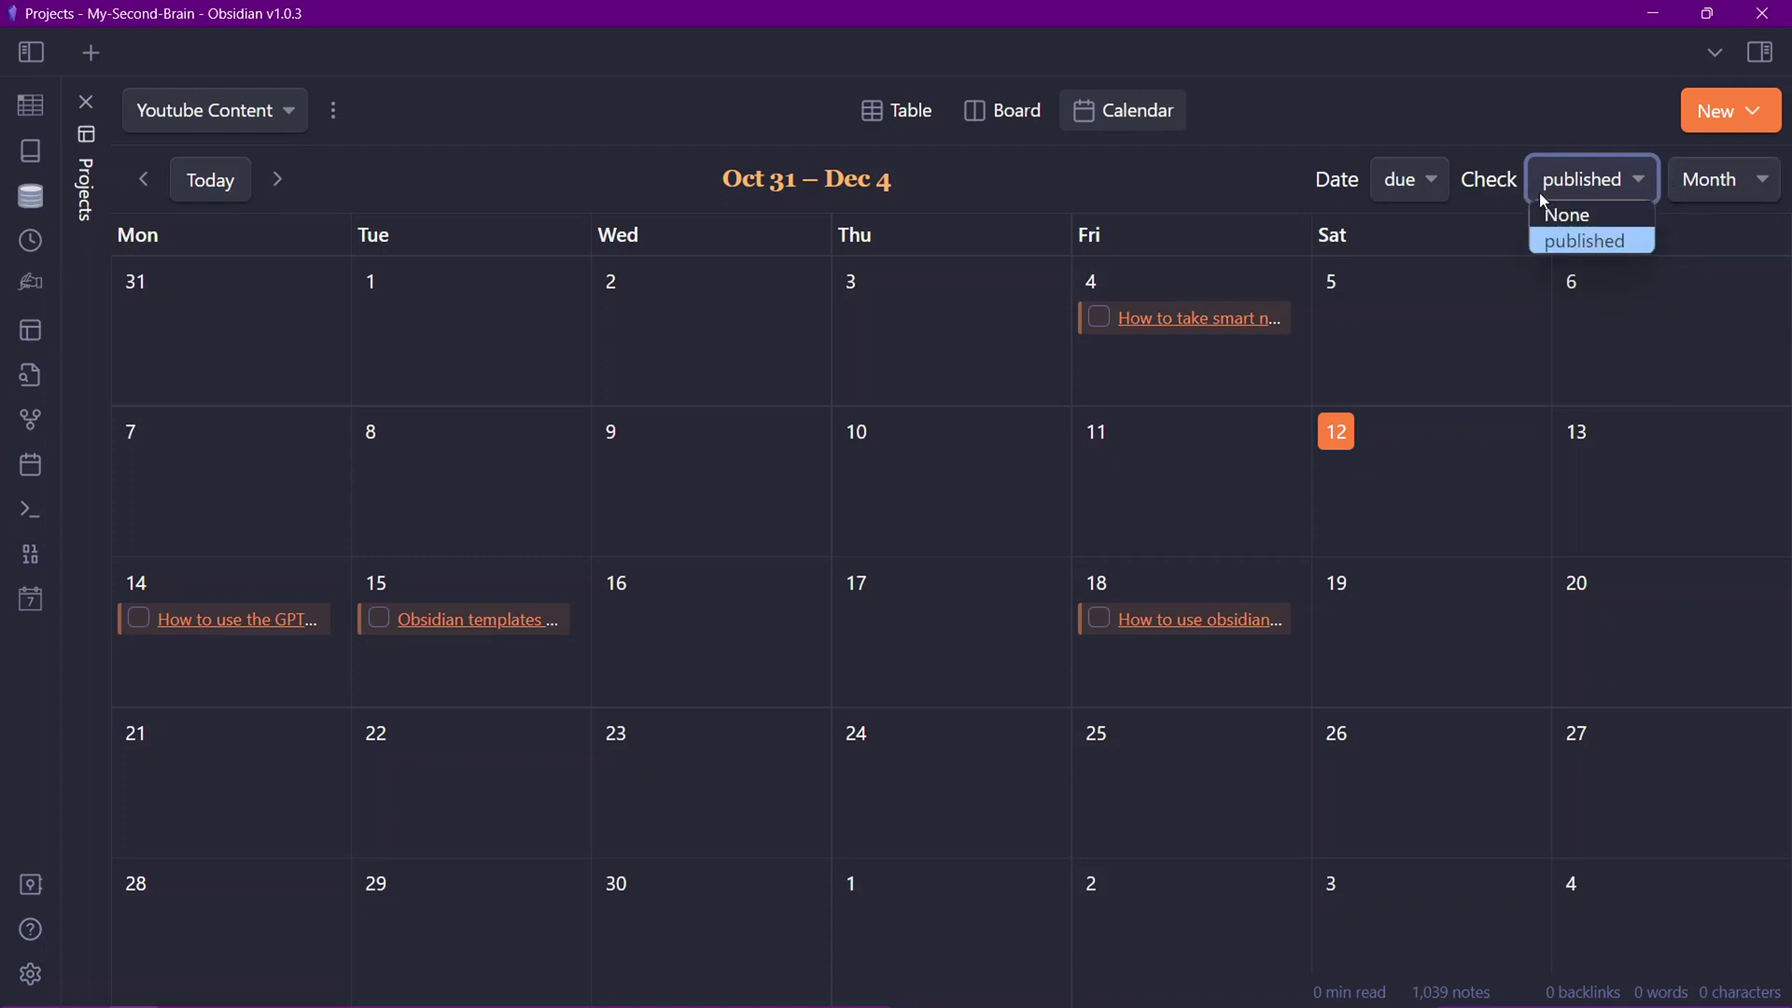
{"action": "left_click", "coordinate": [1594, 246]}
{"action": "left_click", "coordinate": [1099, 619]}
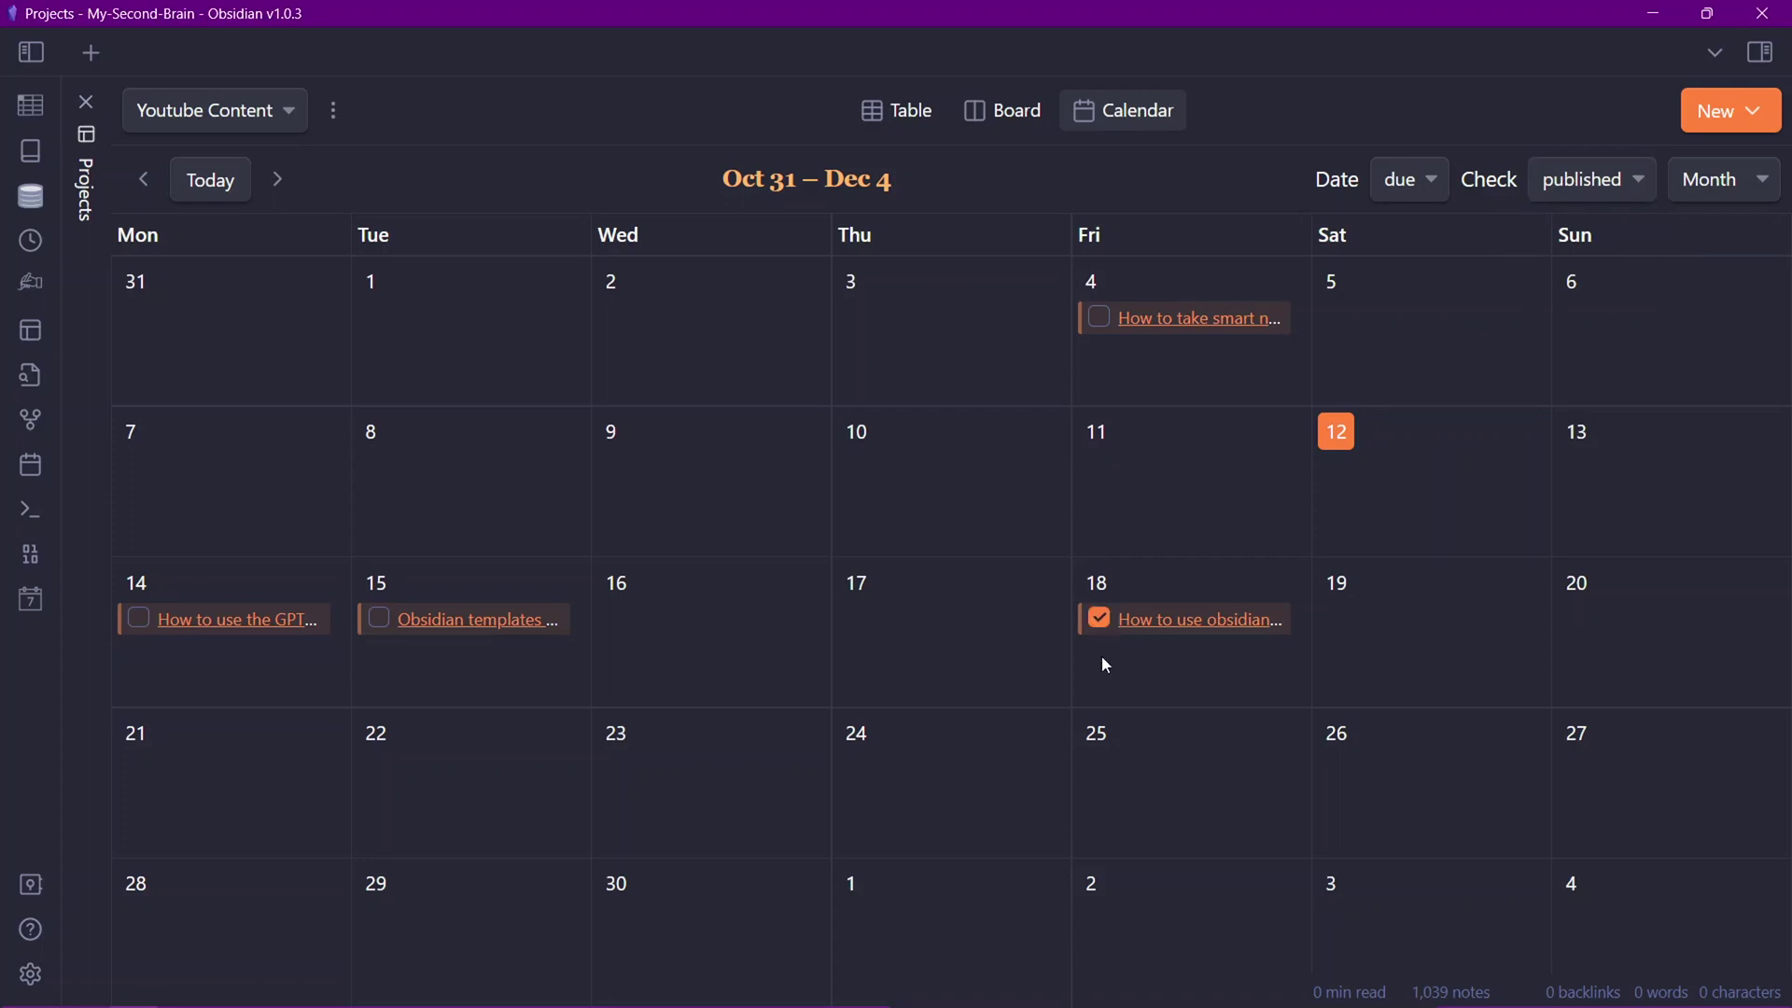
Mark the smart notes video published and open its note in editing mode
{"action": "left_click", "coordinate": [1099, 318]}
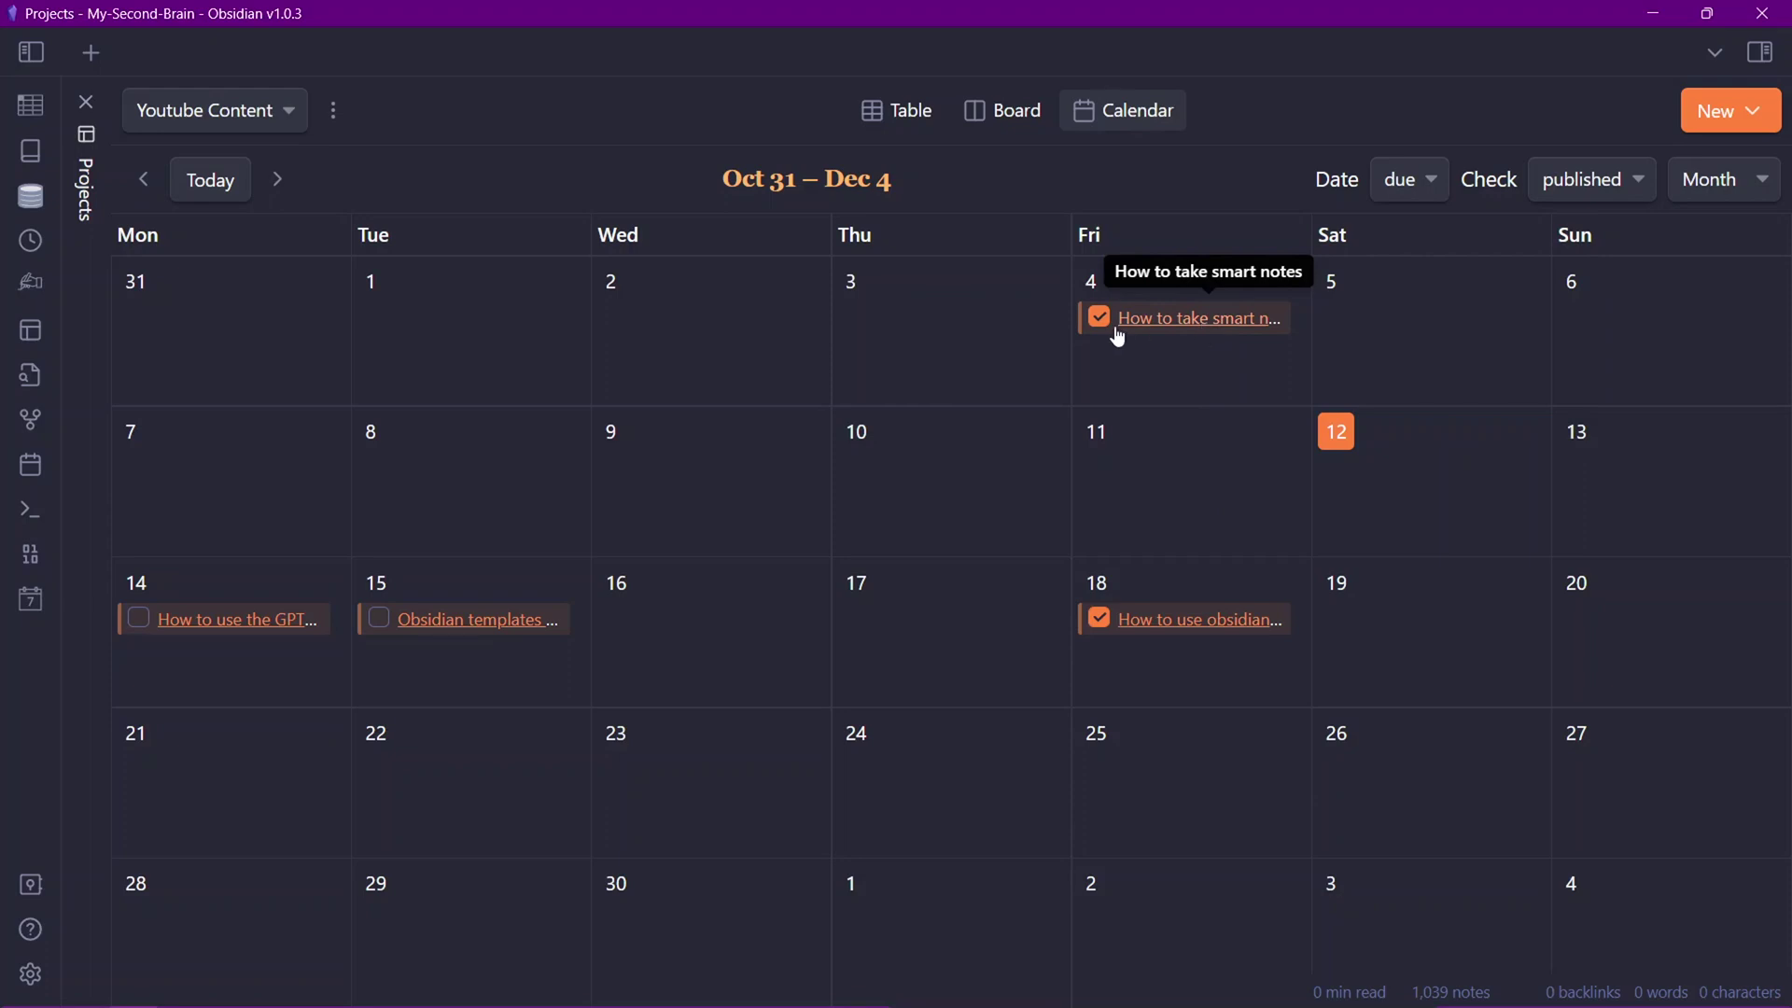
{"action": "left_click", "coordinate": [1185, 332]}
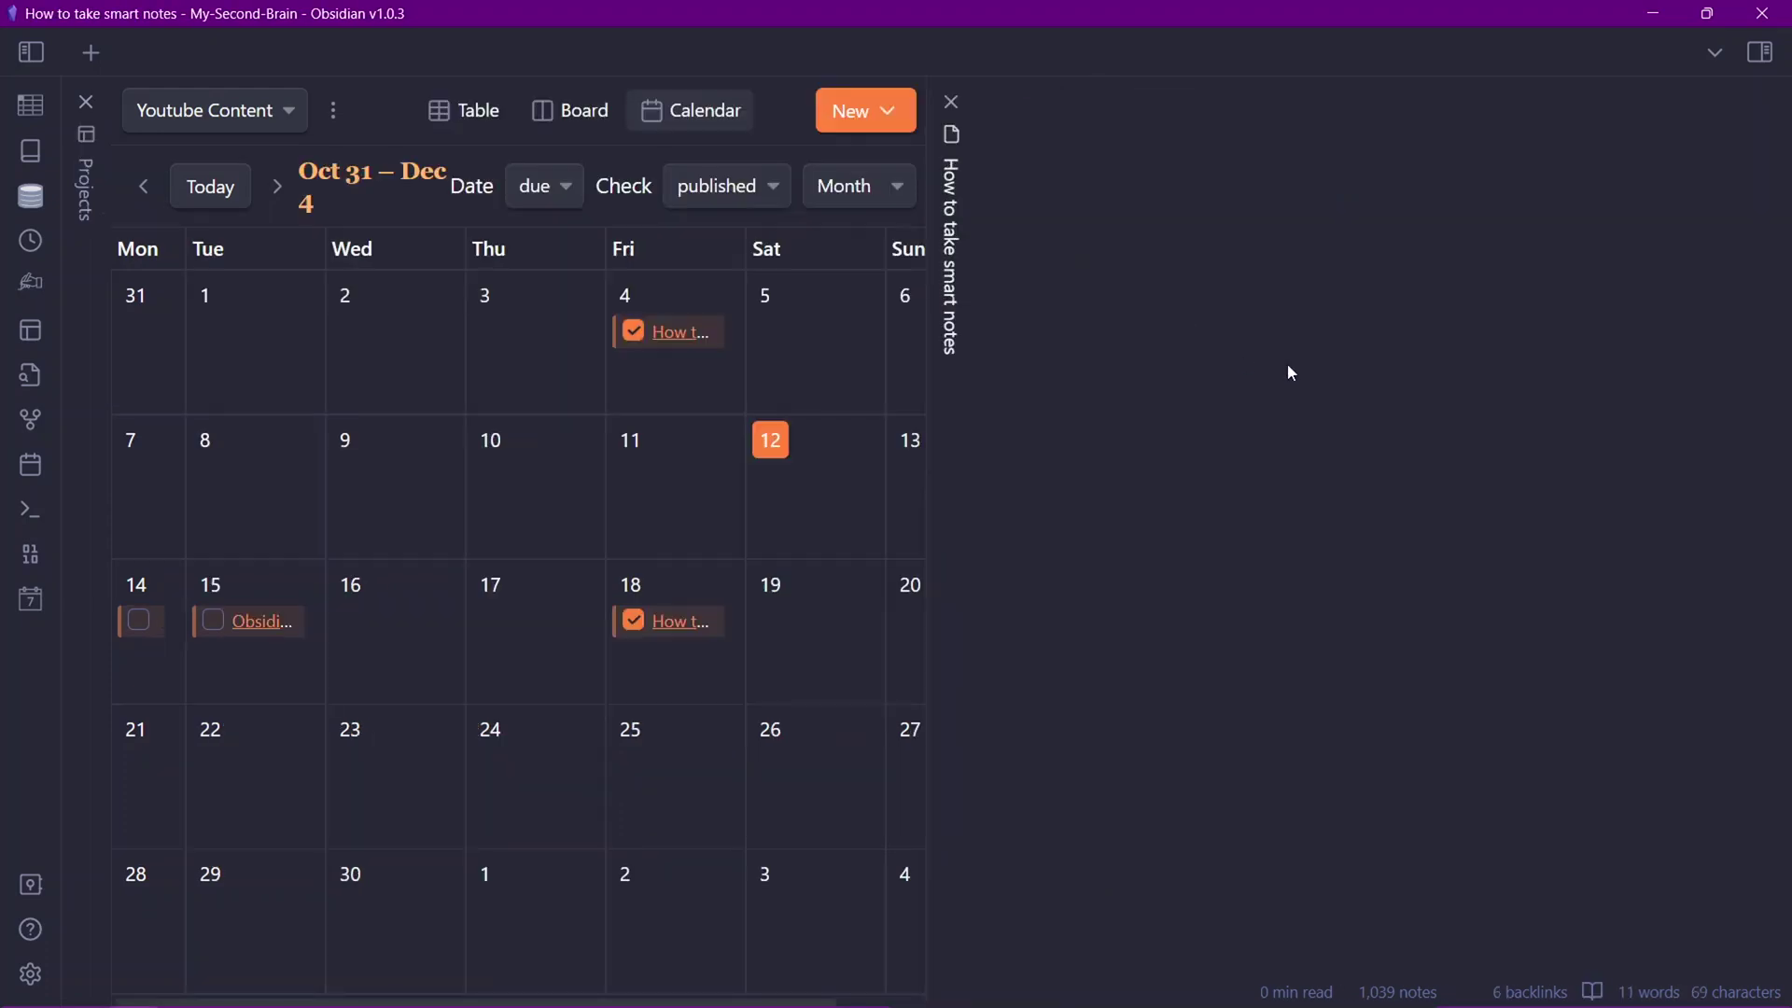
{"action": "key", "text": "ctrl+e"}
Close the smart notes note and start a new note on Sunday the 13th
{"action": "left_click_drag", "start_coordinate": [1136, 187], "coordinate": [1267, 220]}
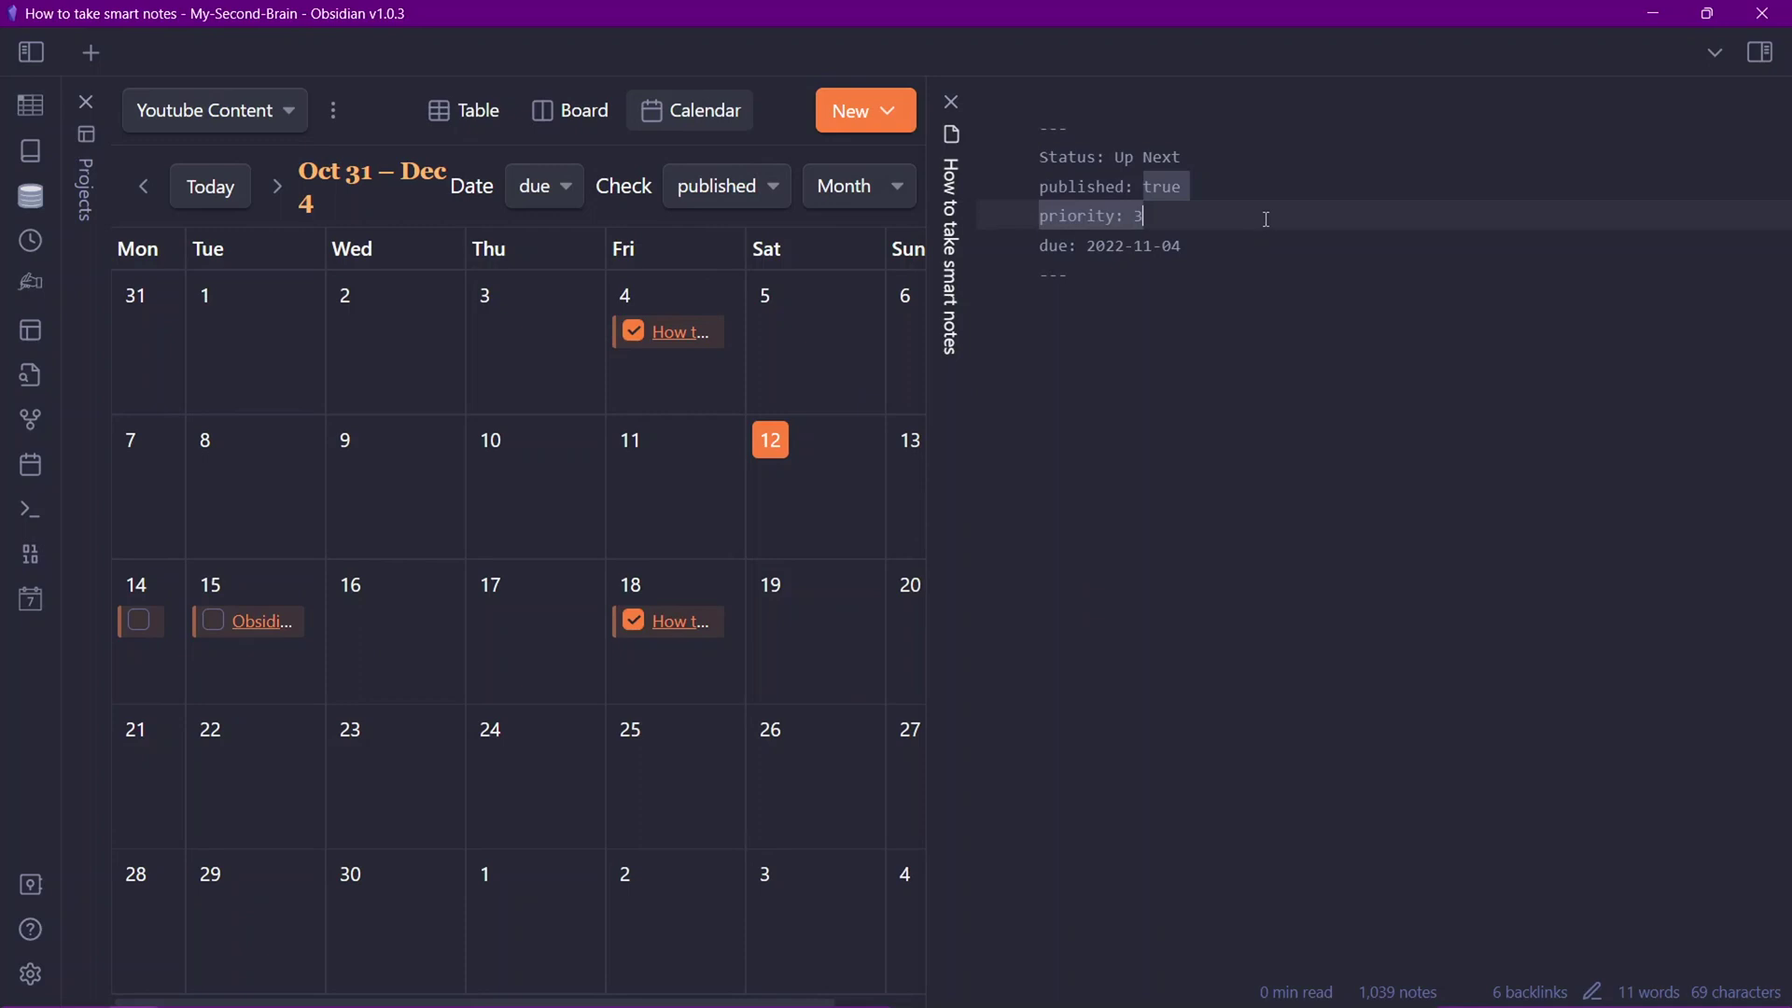
{"action": "left_click", "coordinate": [1266, 219]}
{"action": "key", "text": "ctrl+w"}
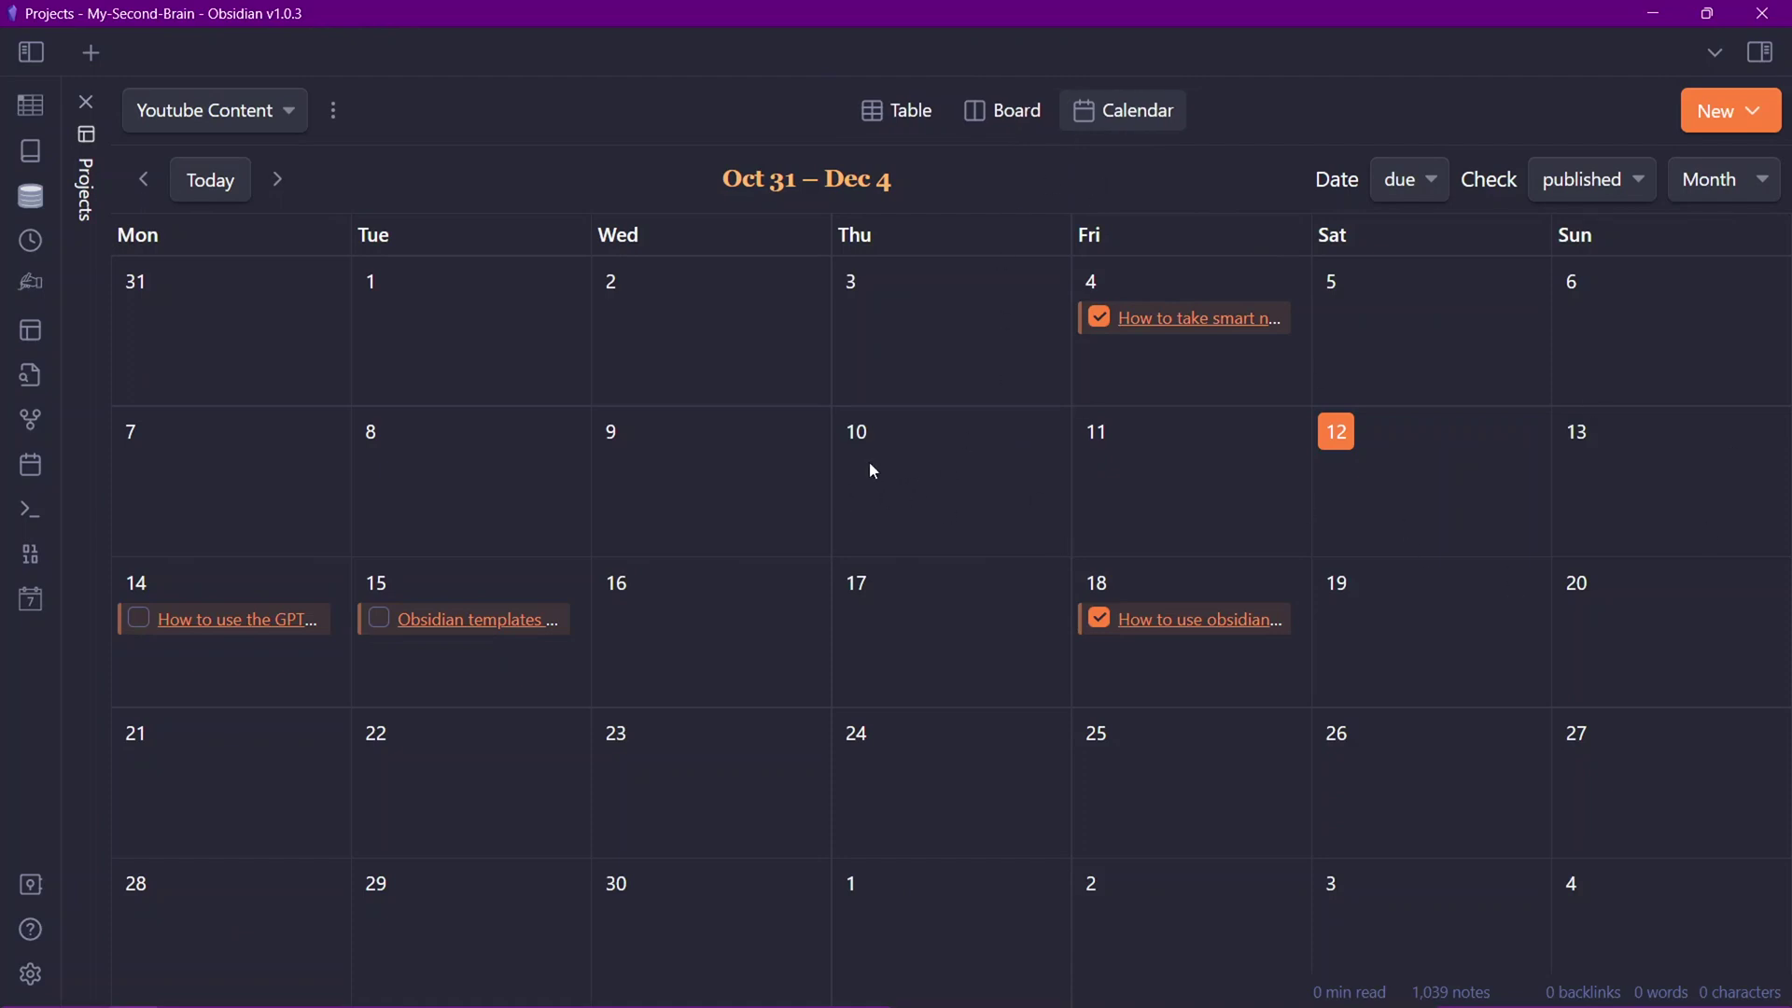
{"action": "double_click", "coordinate": [1584, 450]}
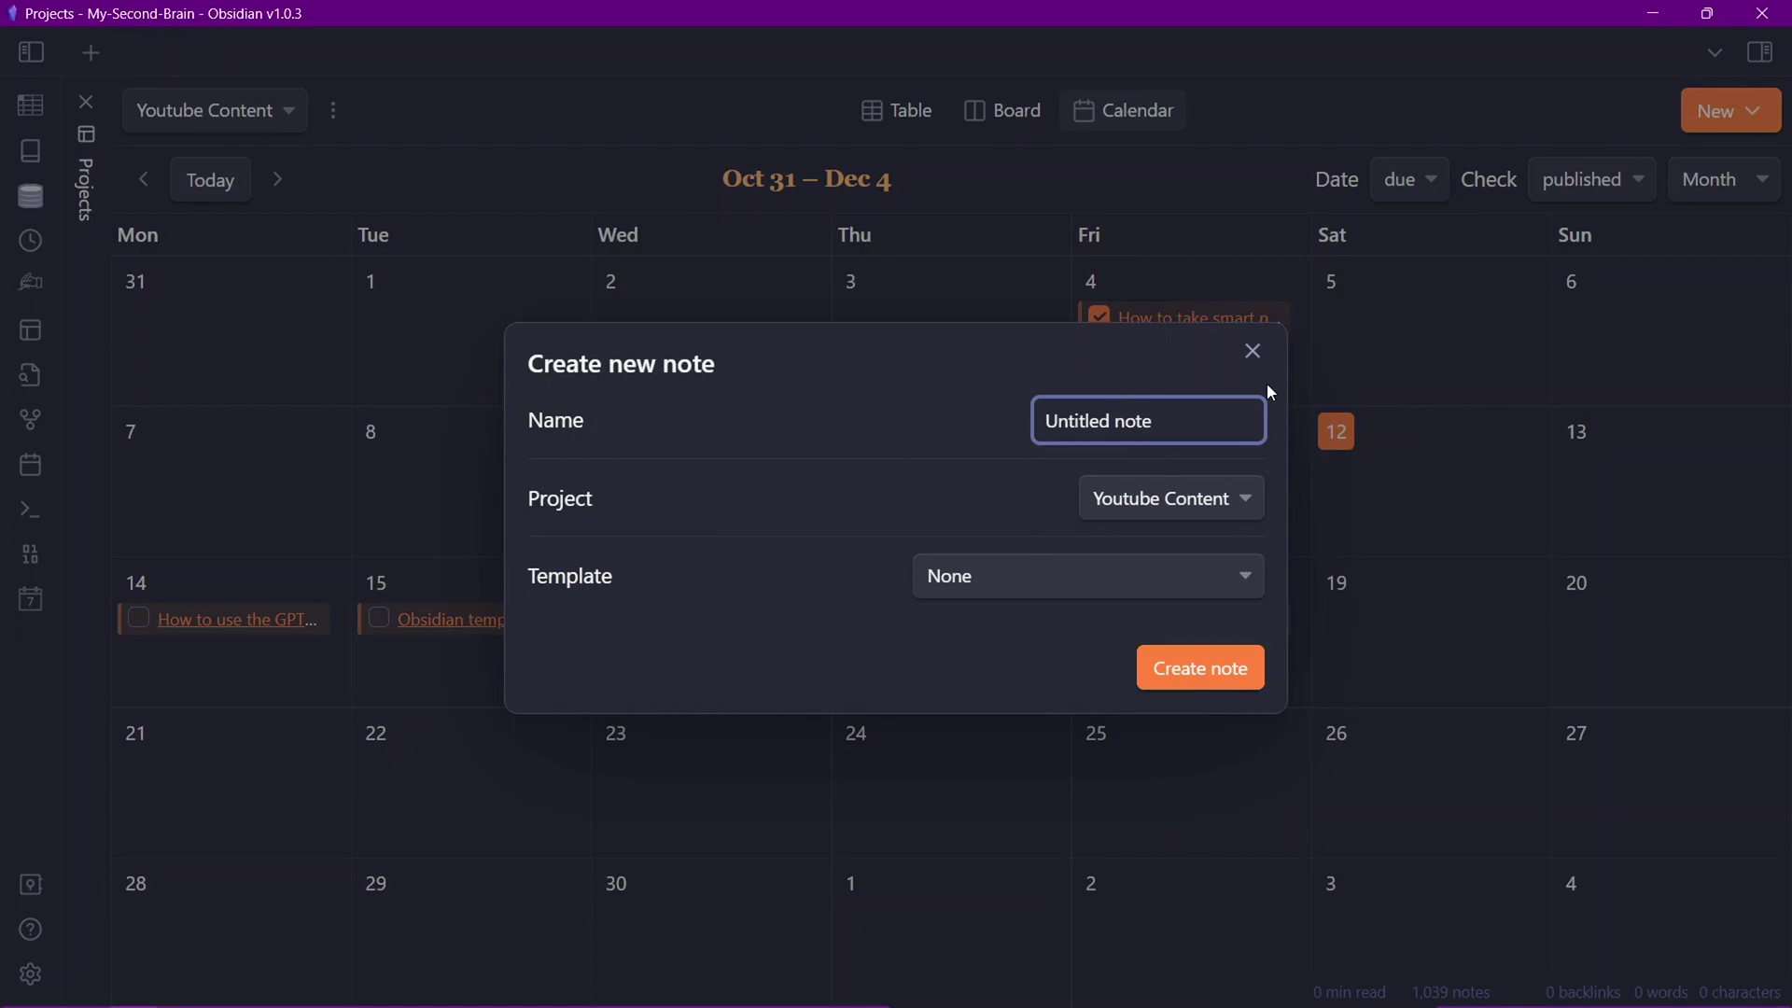
Cancel the new note and add a Gallery-type view to the Youtube Content project
{"action": "left_click", "coordinate": [1253, 351]}
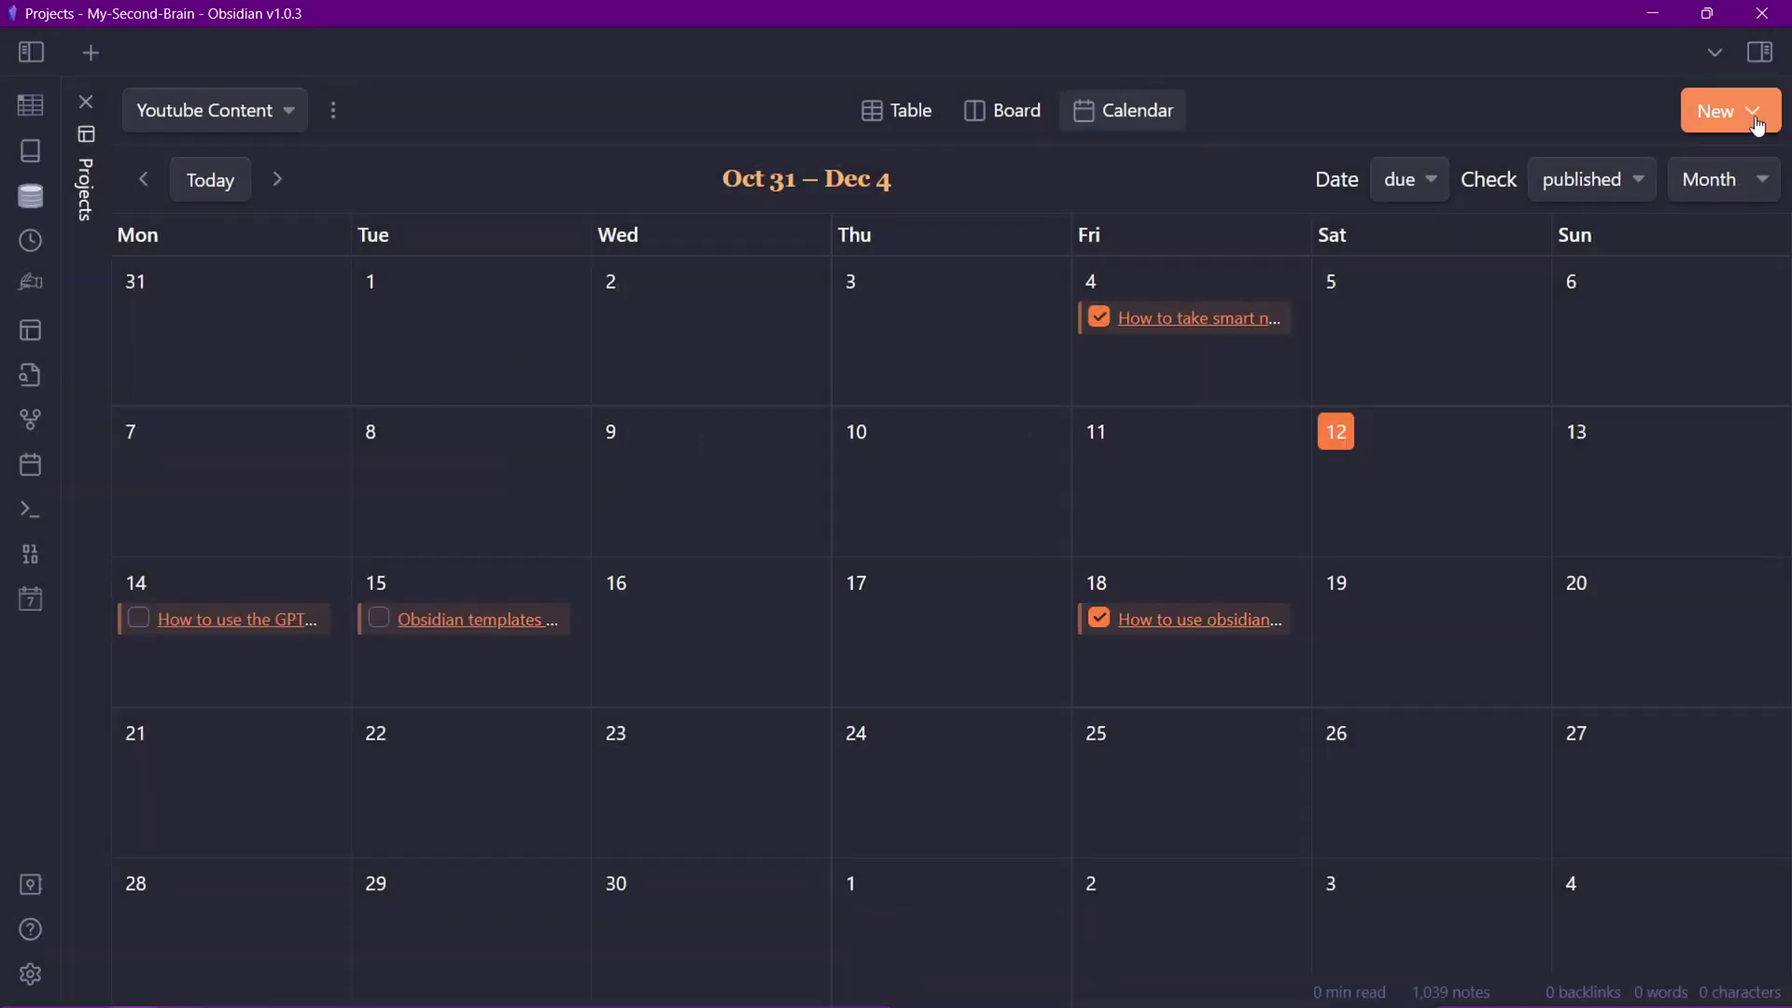
{"action": "left_click", "coordinate": [1759, 126]}
{"action": "left_click", "coordinate": [1717, 160]}
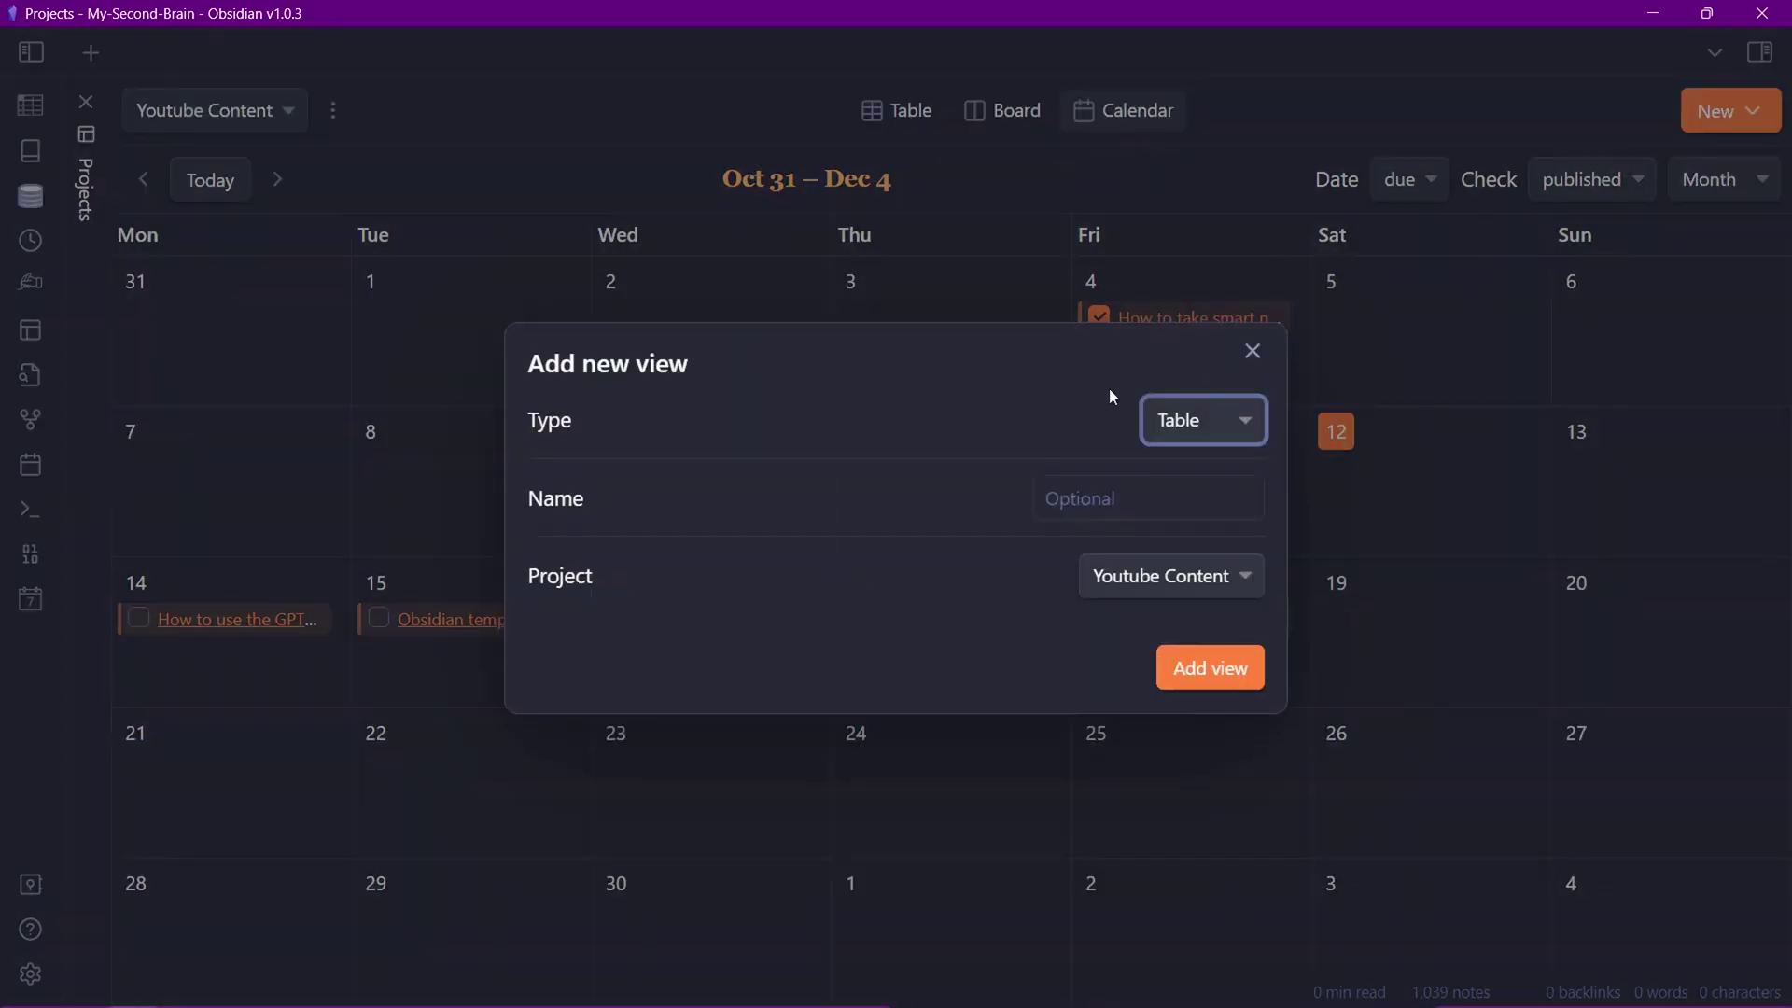
{"action": "left_click", "coordinate": [1193, 431]}
{"action": "left_click", "coordinate": [1201, 529]}
{"action": "left_click", "coordinate": [1194, 663]}
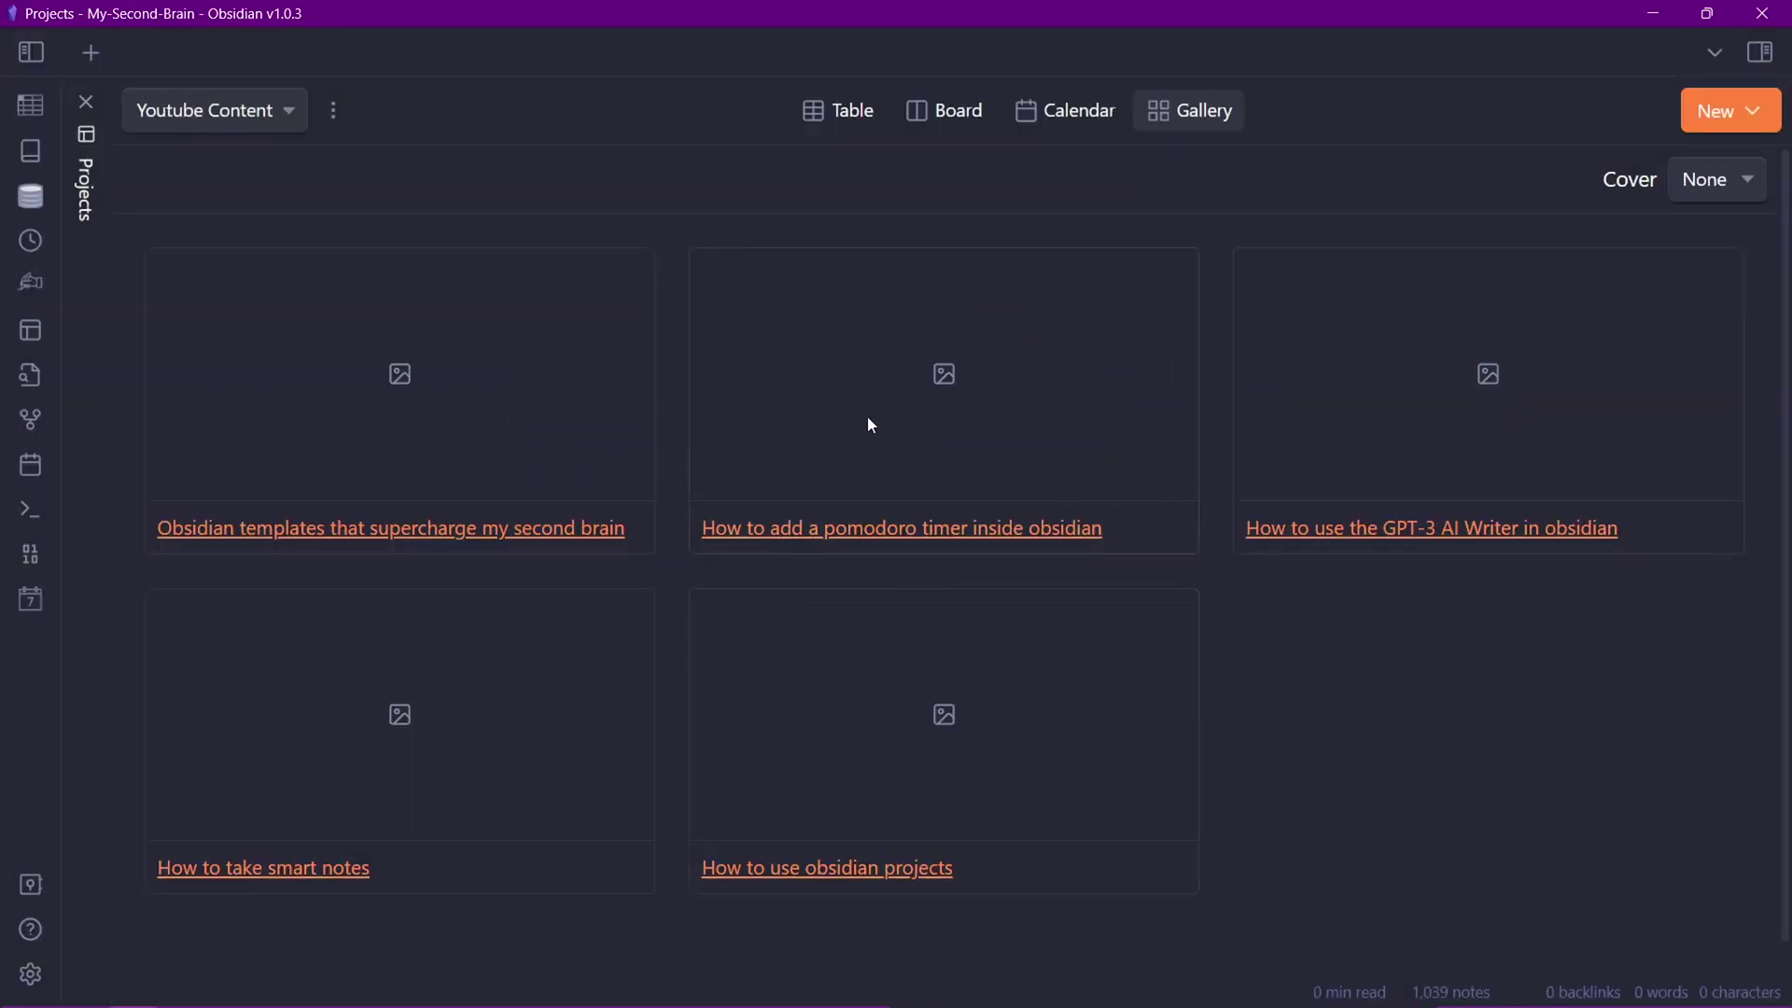
Leave the gallery cover at None and add an 'image:' line below priority: 5 in the pomodoro note
{"action": "left_click", "coordinate": [1753, 180]}
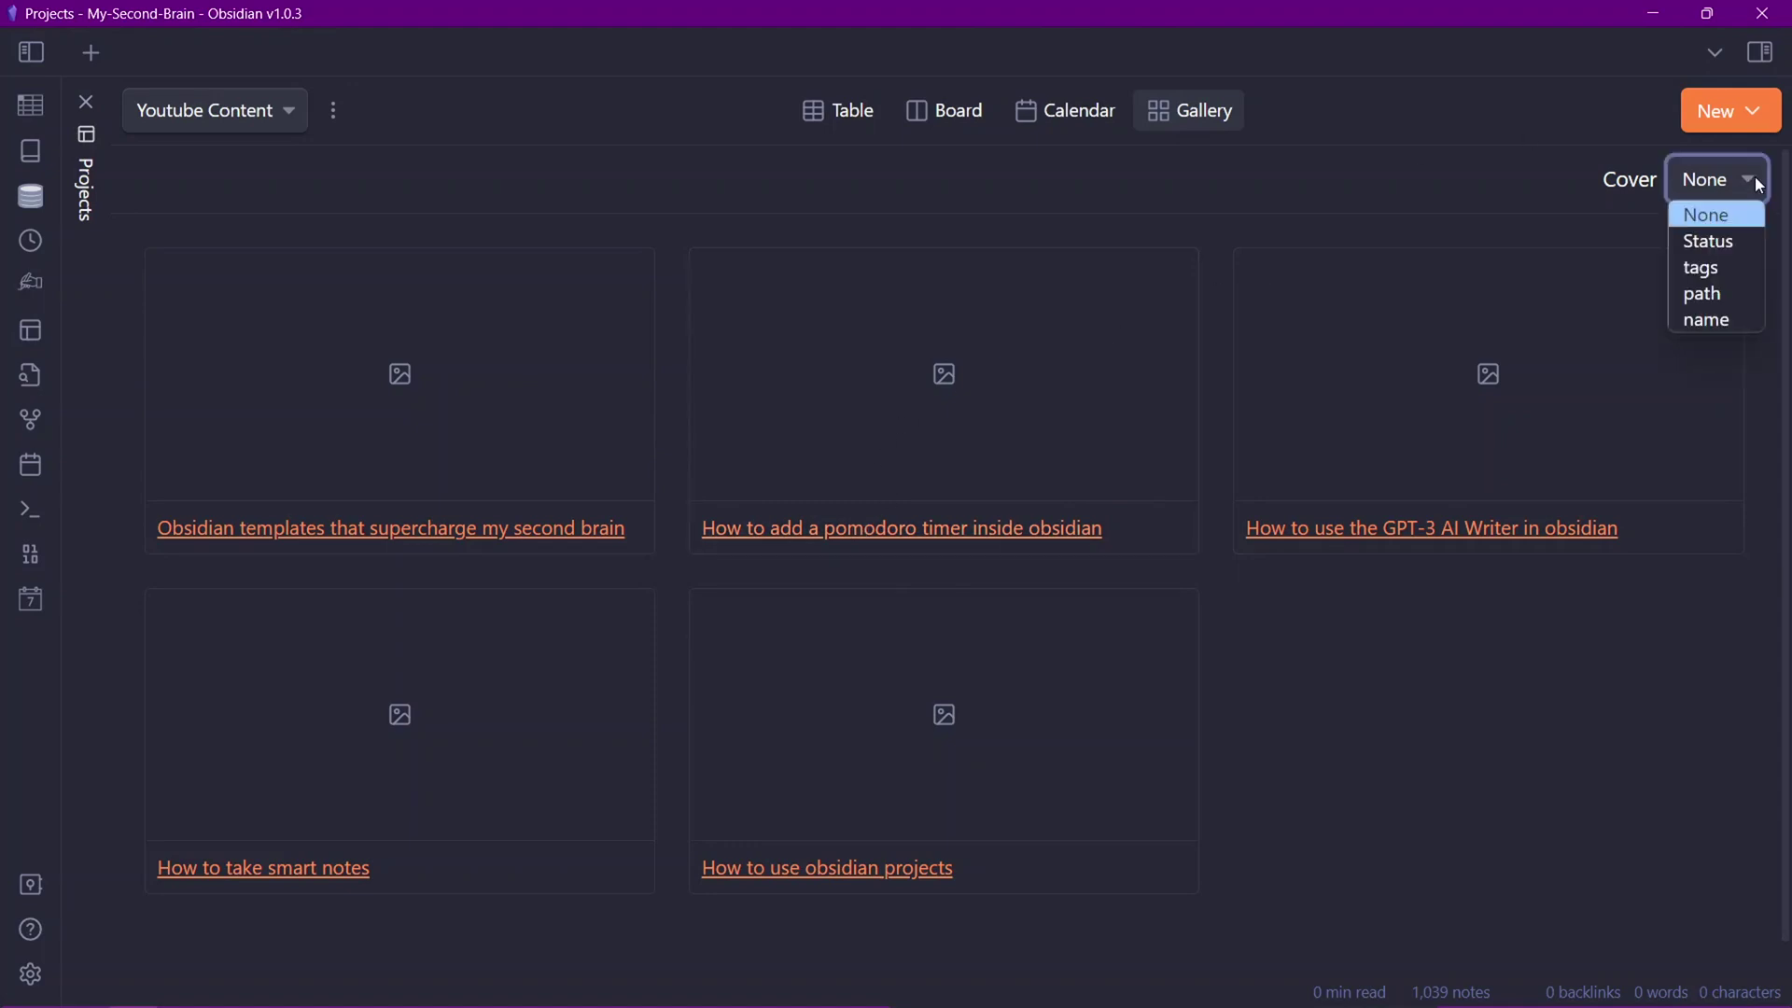
{"action": "left_click", "coordinate": [926, 340]}
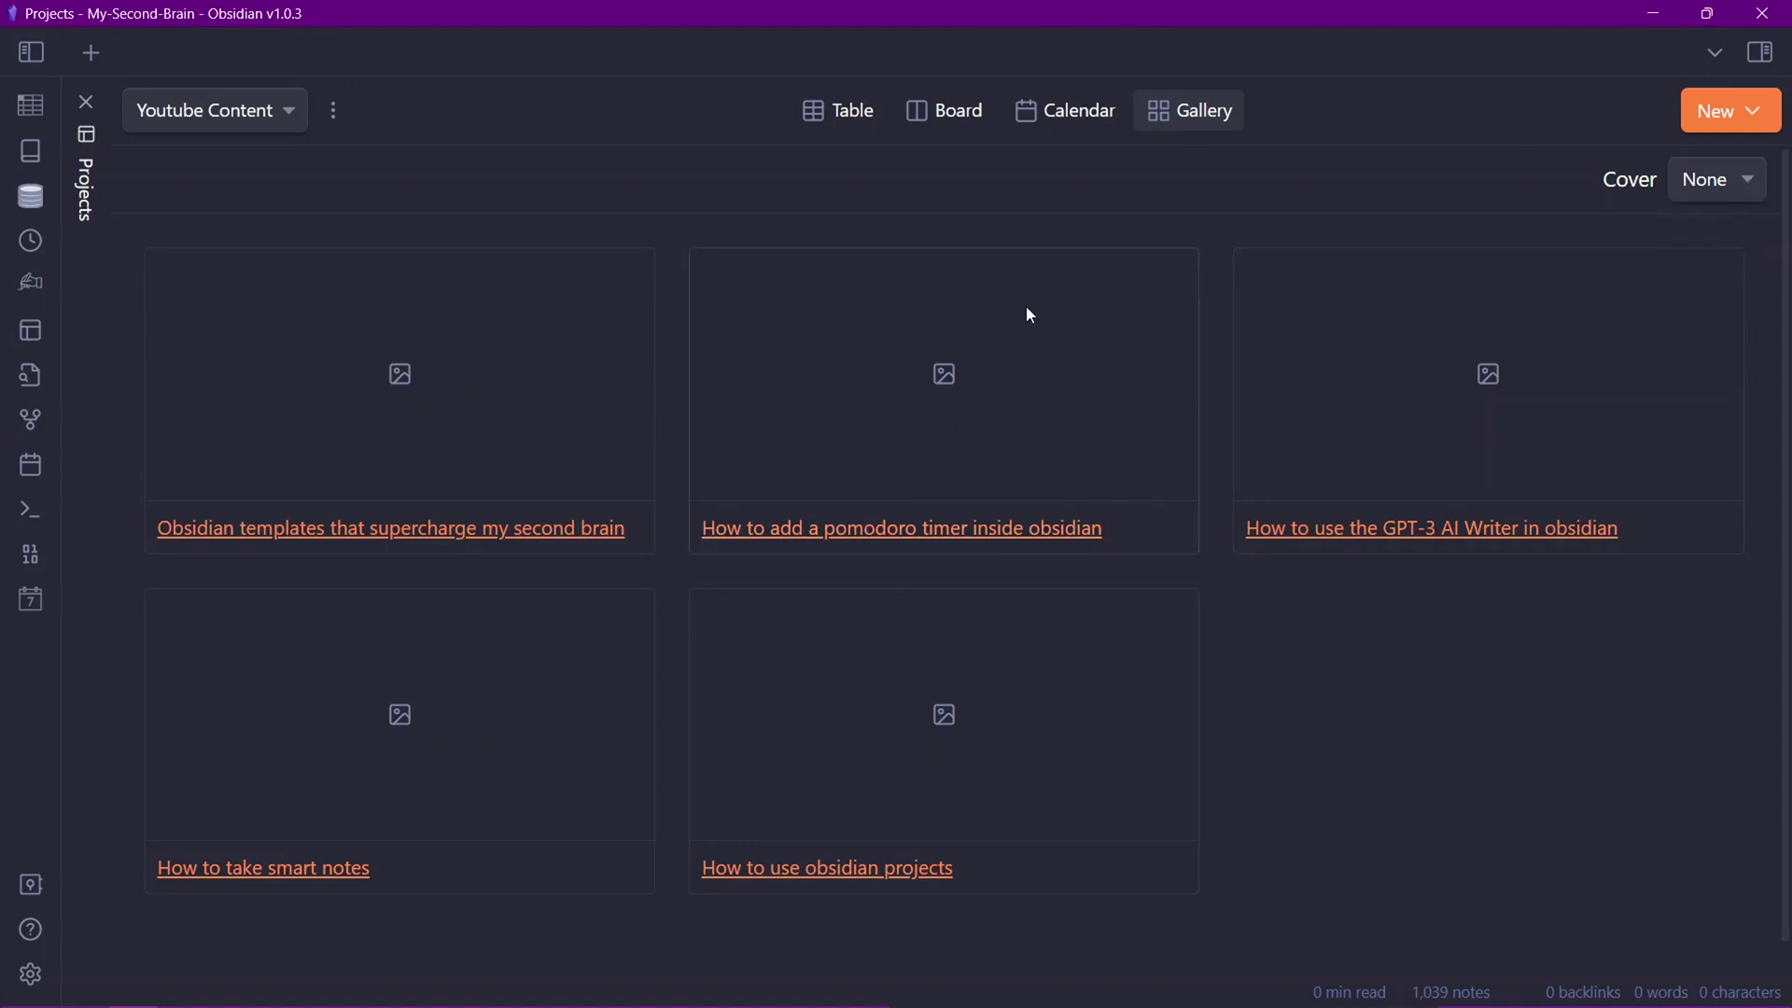
{"action": "left_click", "coordinate": [1038, 530]}
{"action": "left_click", "coordinate": [1187, 213]}
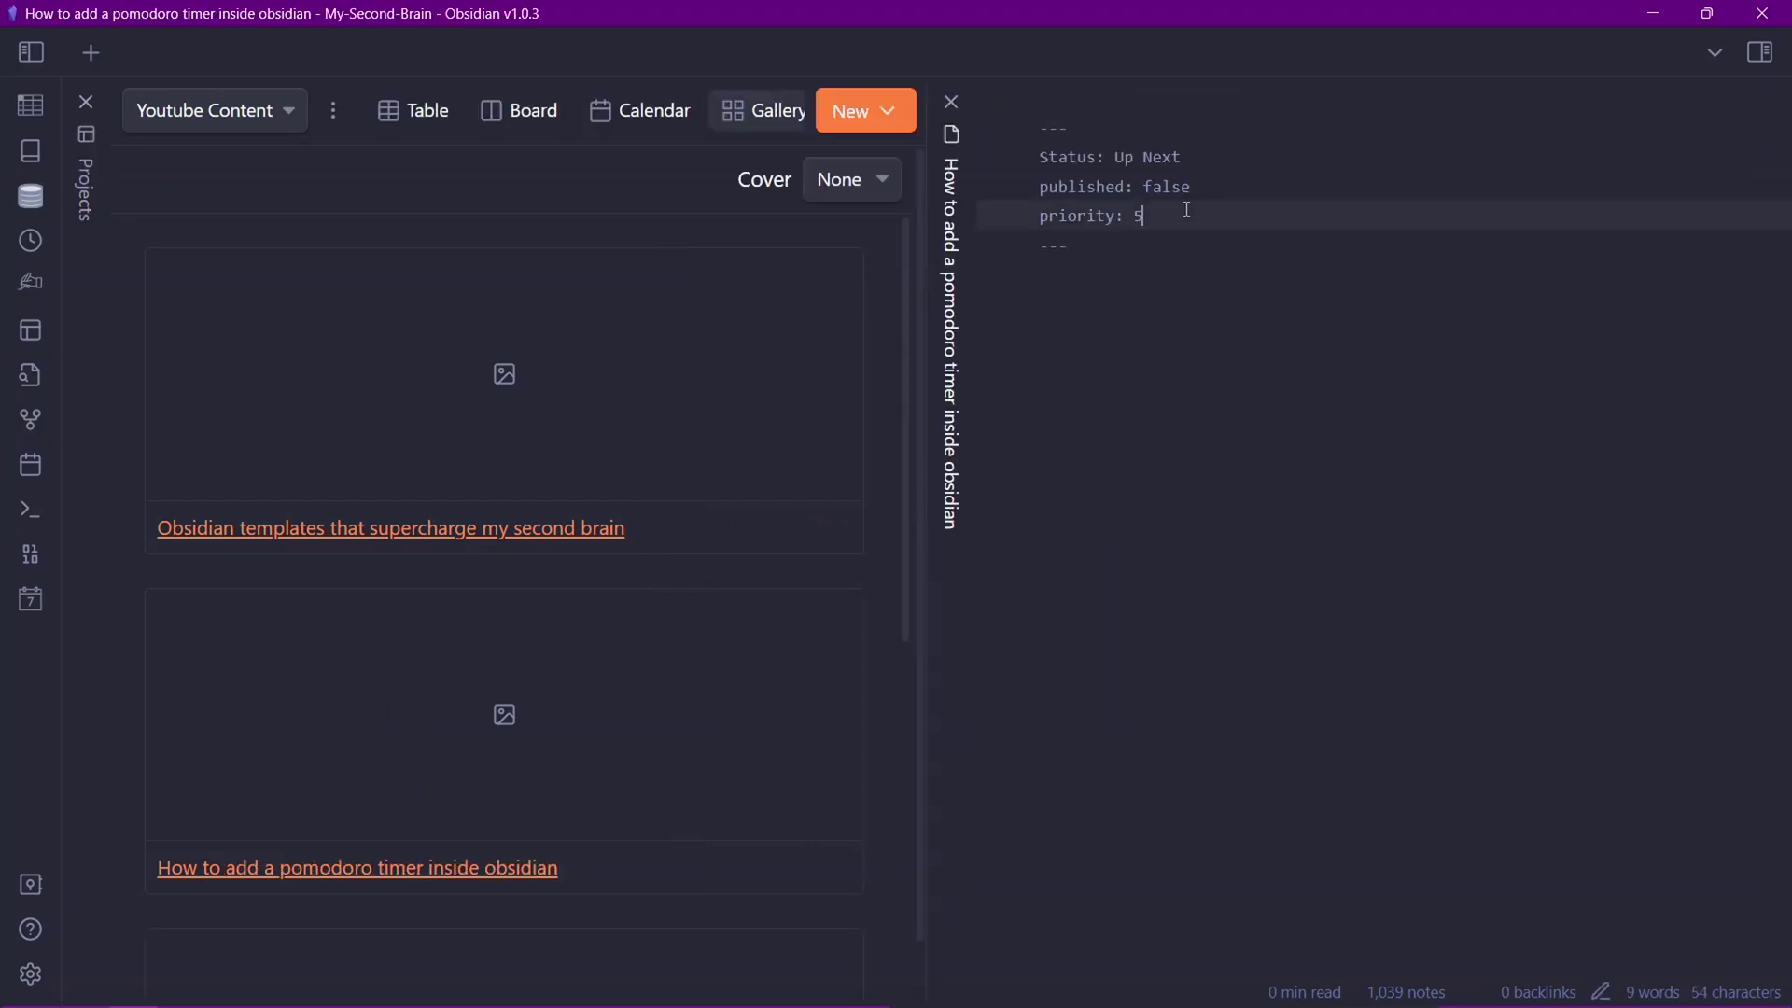
{"action": "key", "text": "Return"}
{"action": "type", "text": "image:"}
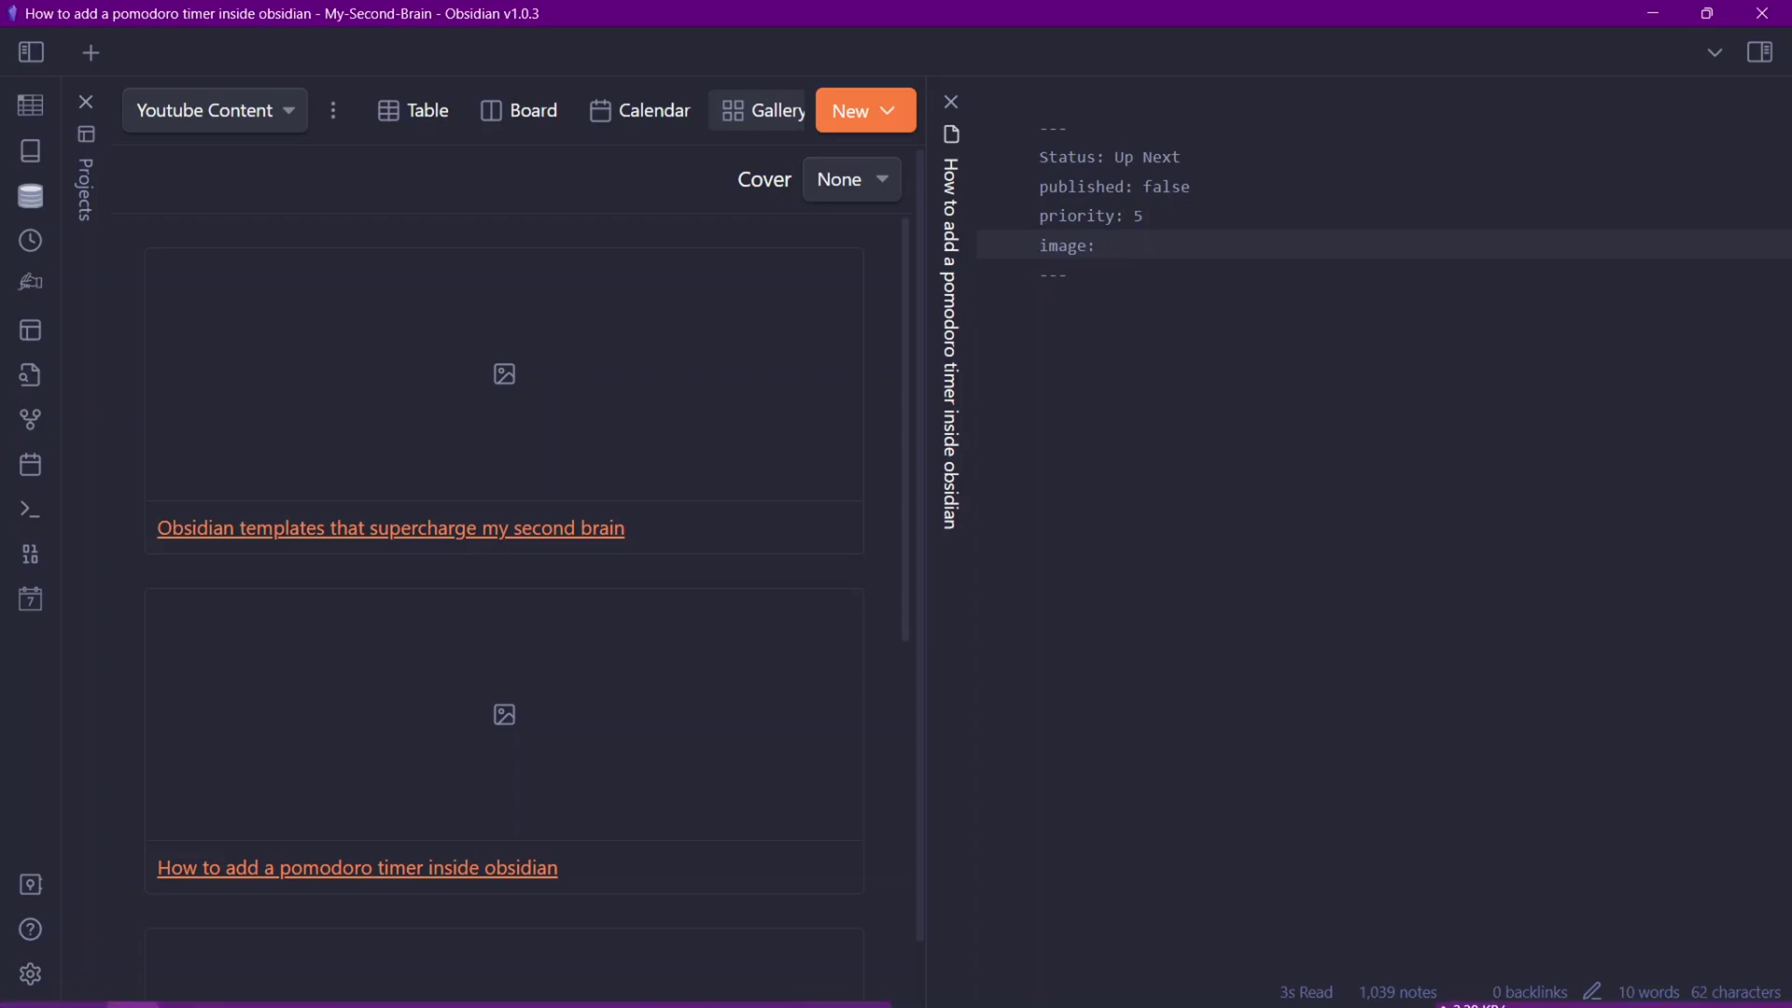
Search 'pomodoro' in Chrome and copy a pomodoro timer image's link address
{"action": "left_click", "coordinate": [185, 1004]}
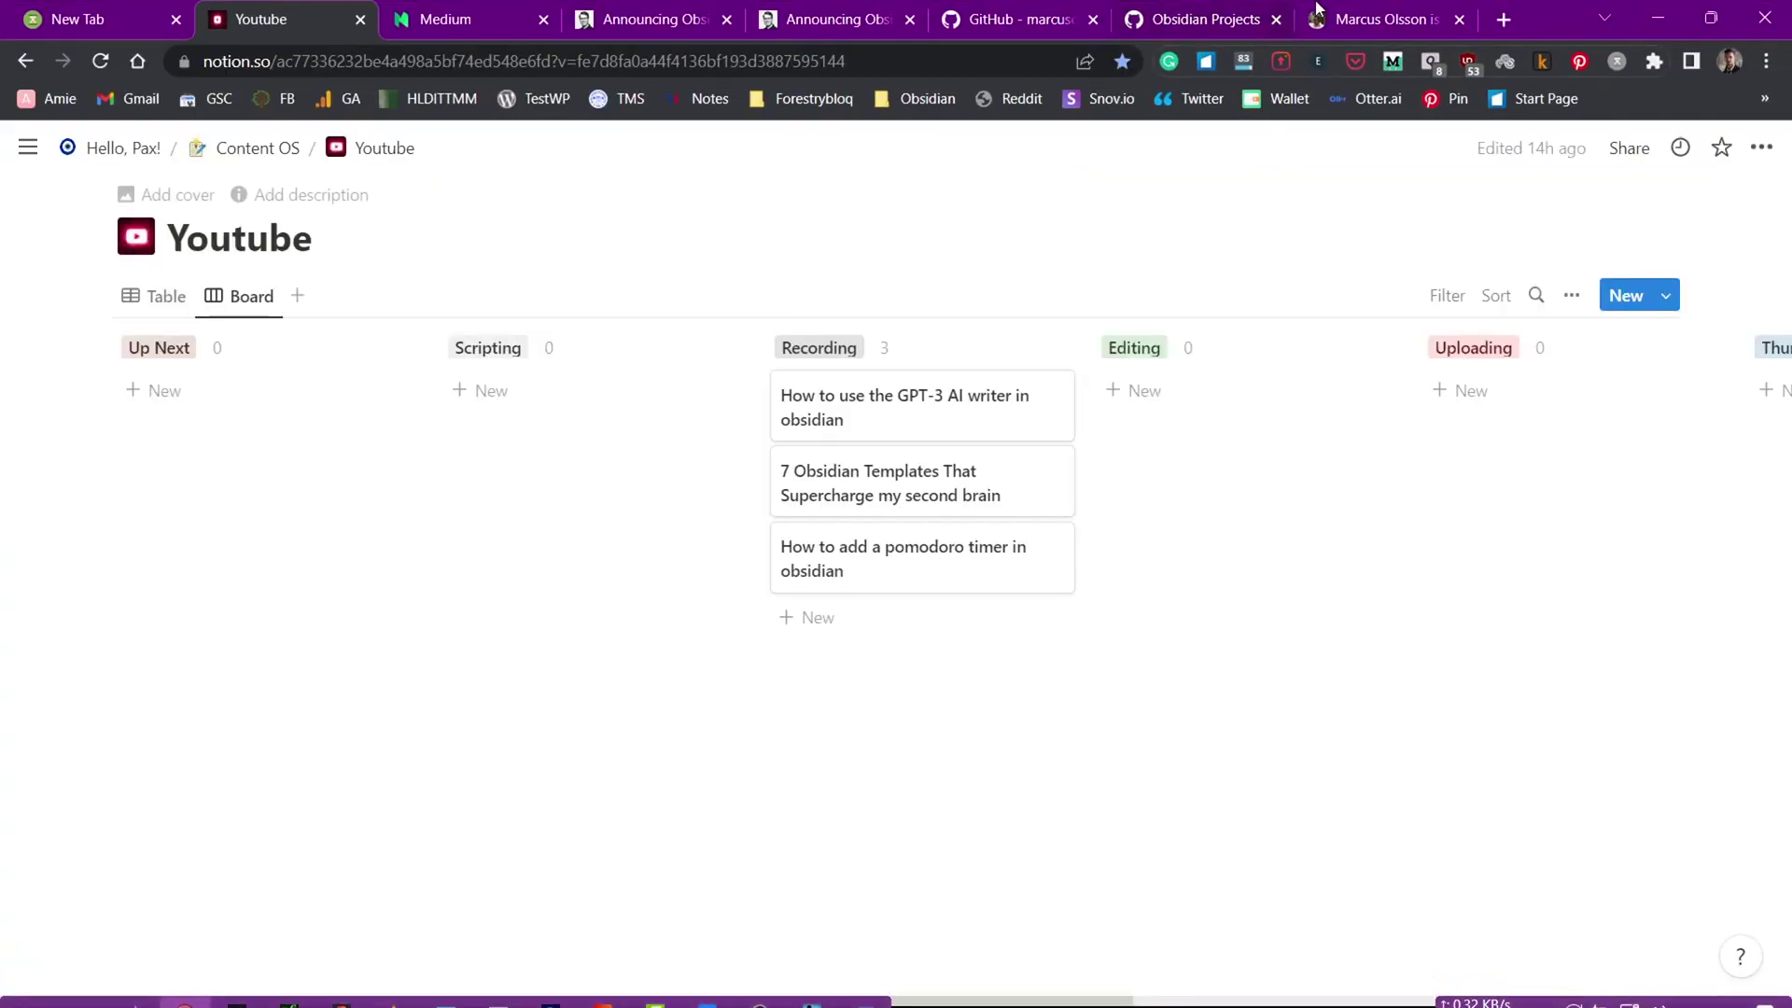
{"action": "left_click", "coordinate": [1500, 28]}
{"action": "type", "text": "pomodoro"}
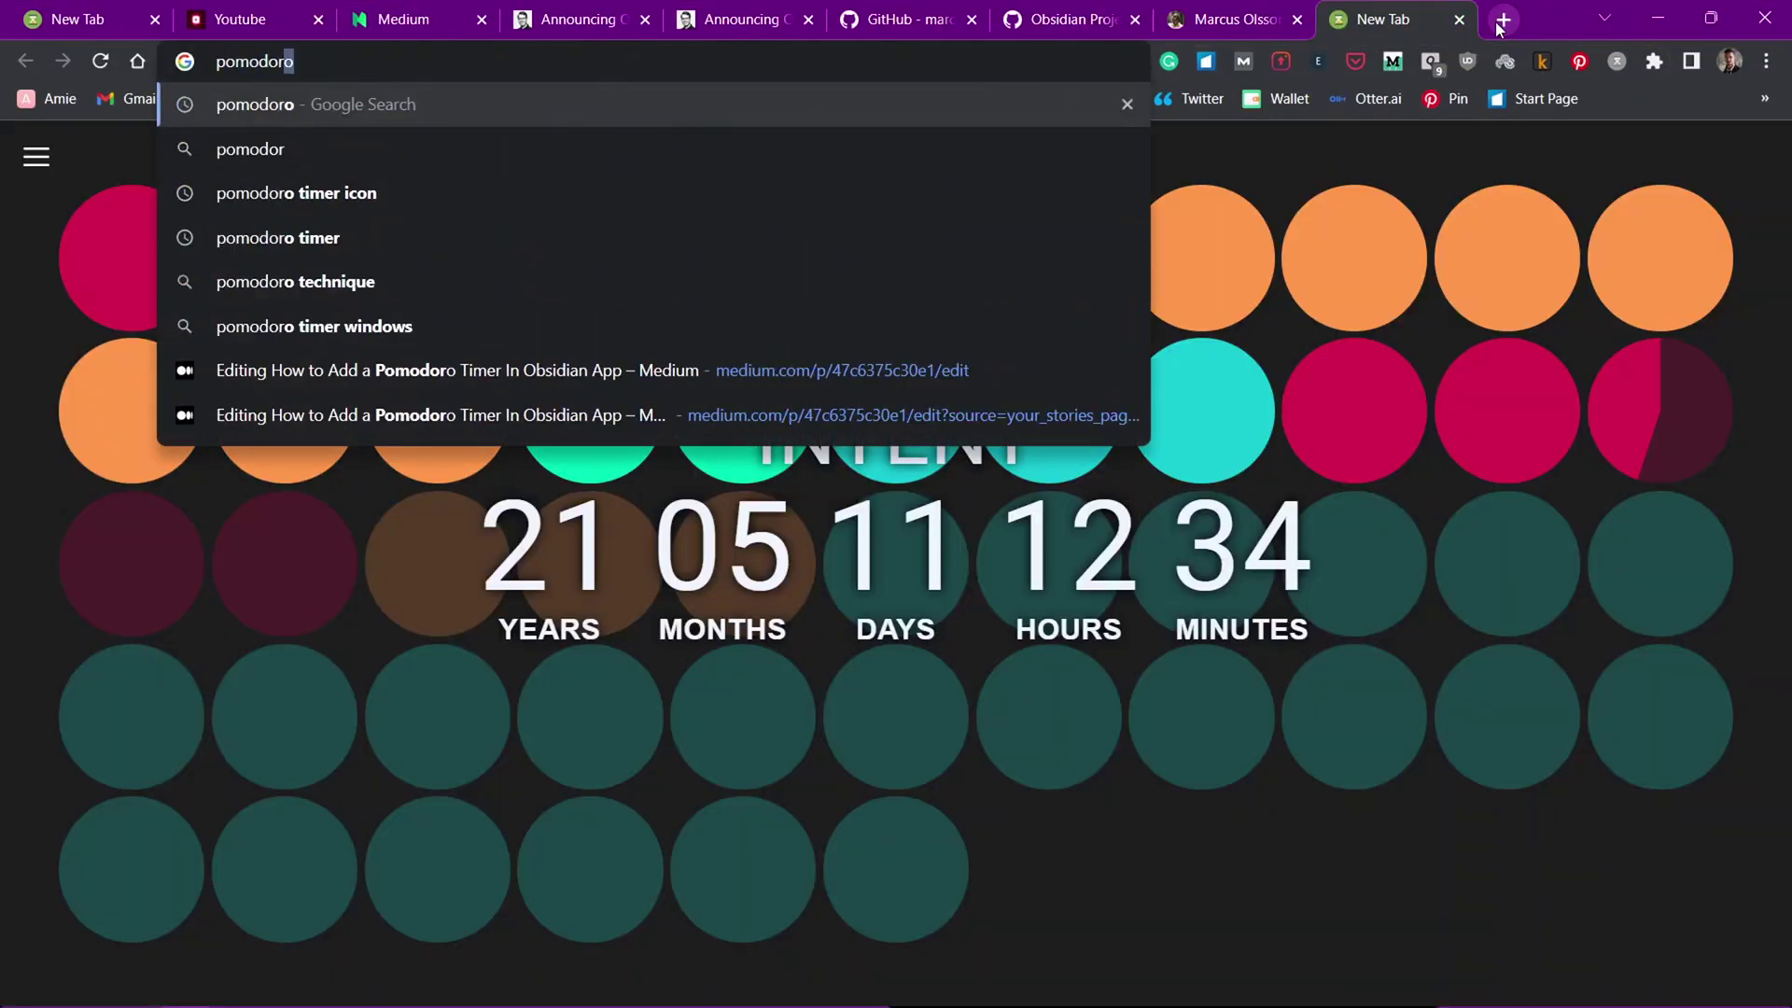
{"action": "key", "text": "Return"}
{"action": "right_click", "coordinate": [1384, 490]}
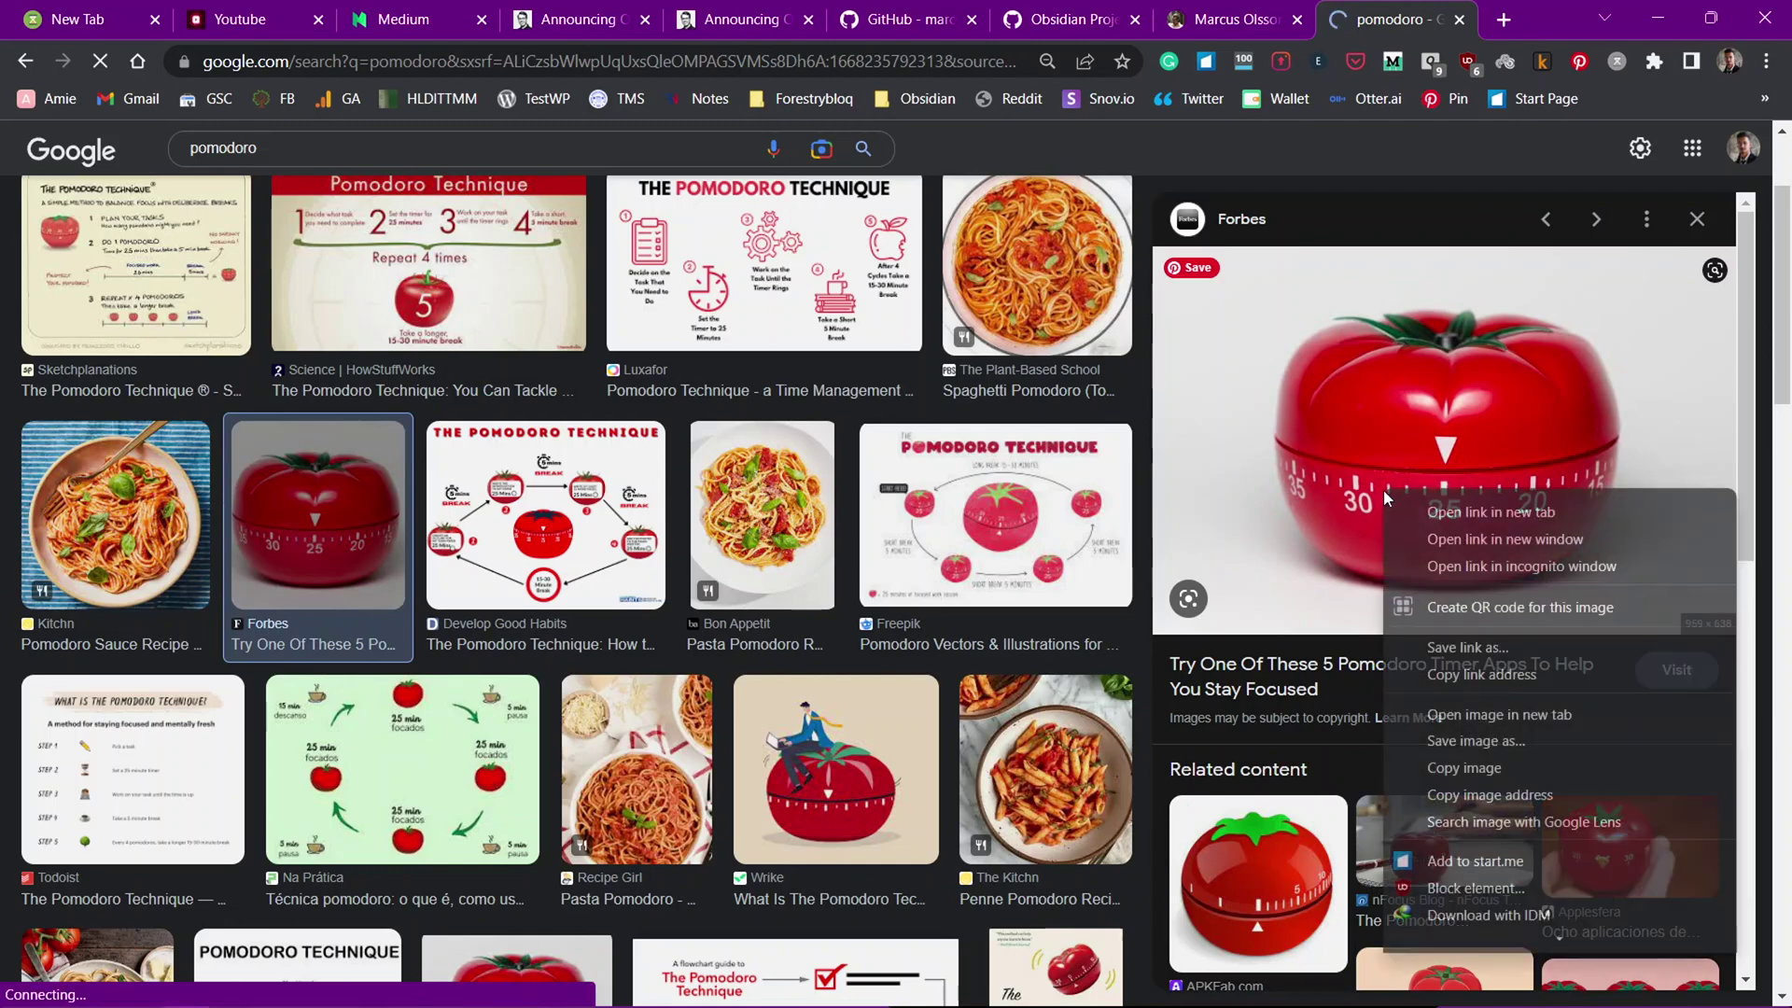
{"action": "left_click", "coordinate": [1483, 674]}
{"action": "left_click", "coordinate": [1658, 18]}
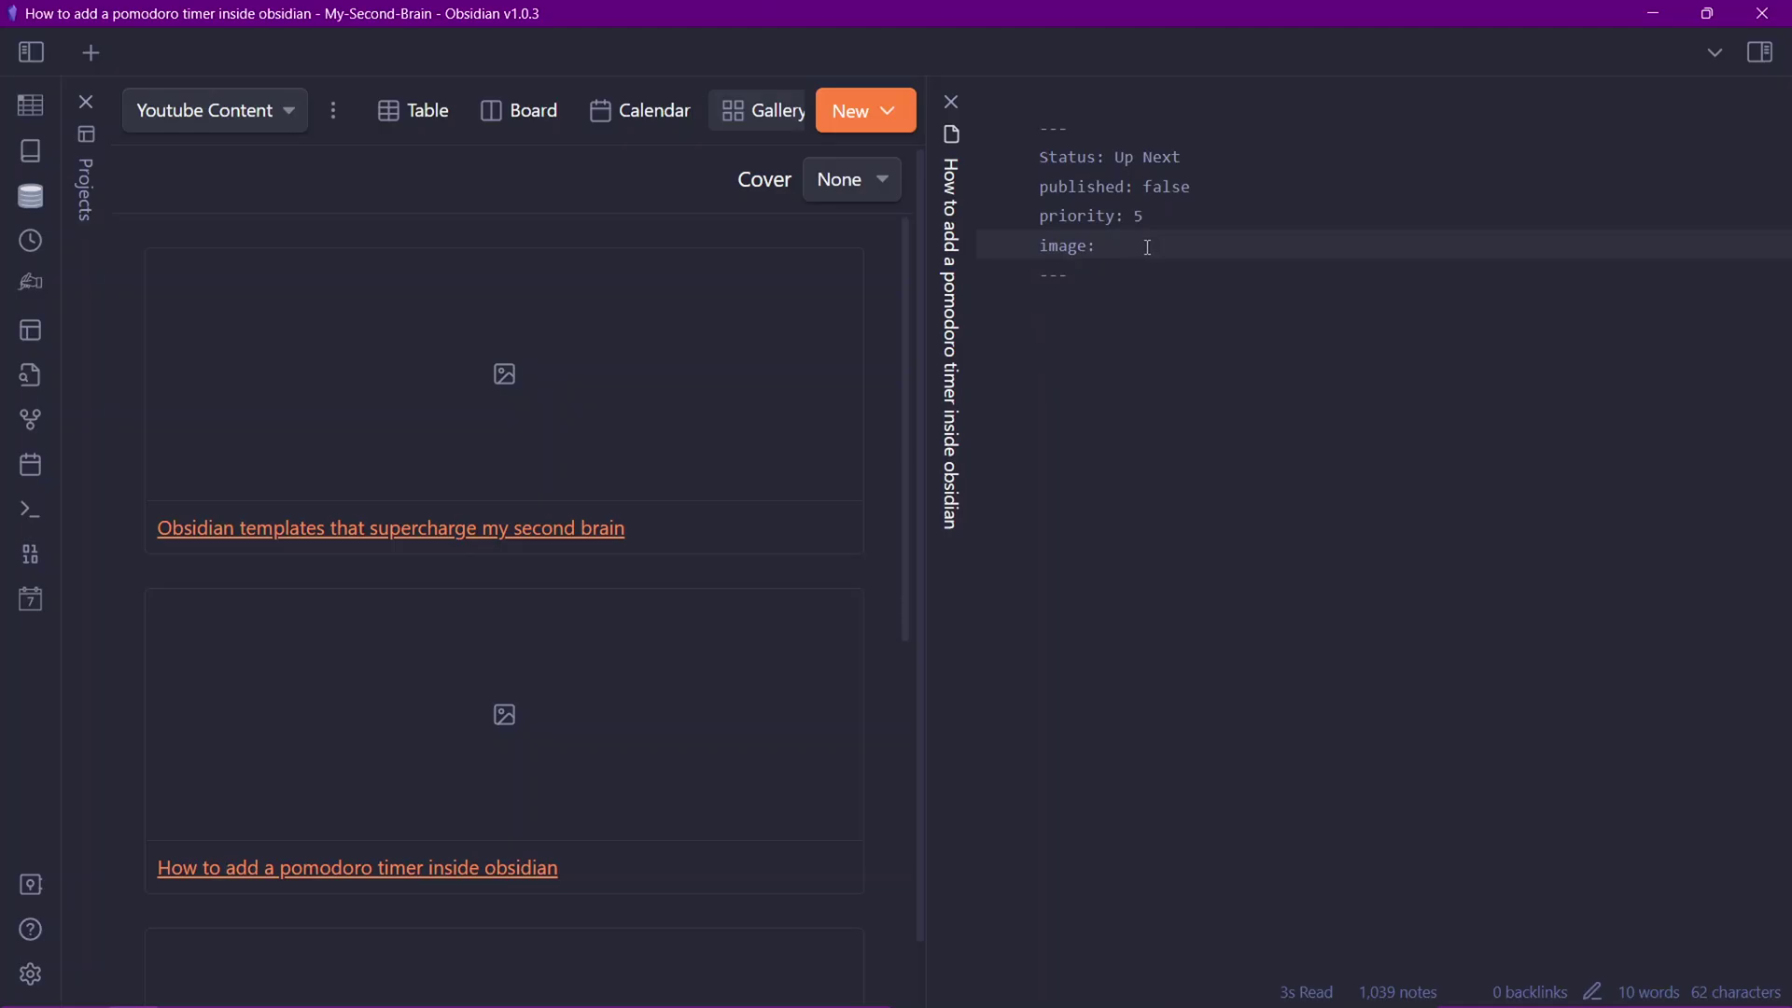
Paste the copied image link after 'image:' in the pomodoro note and close it
{"action": "left_click", "coordinate": [1148, 245]}
{"action": "key", "text": "ctrl+v"}
{"action": "left_click", "coordinate": [1057, 481]}
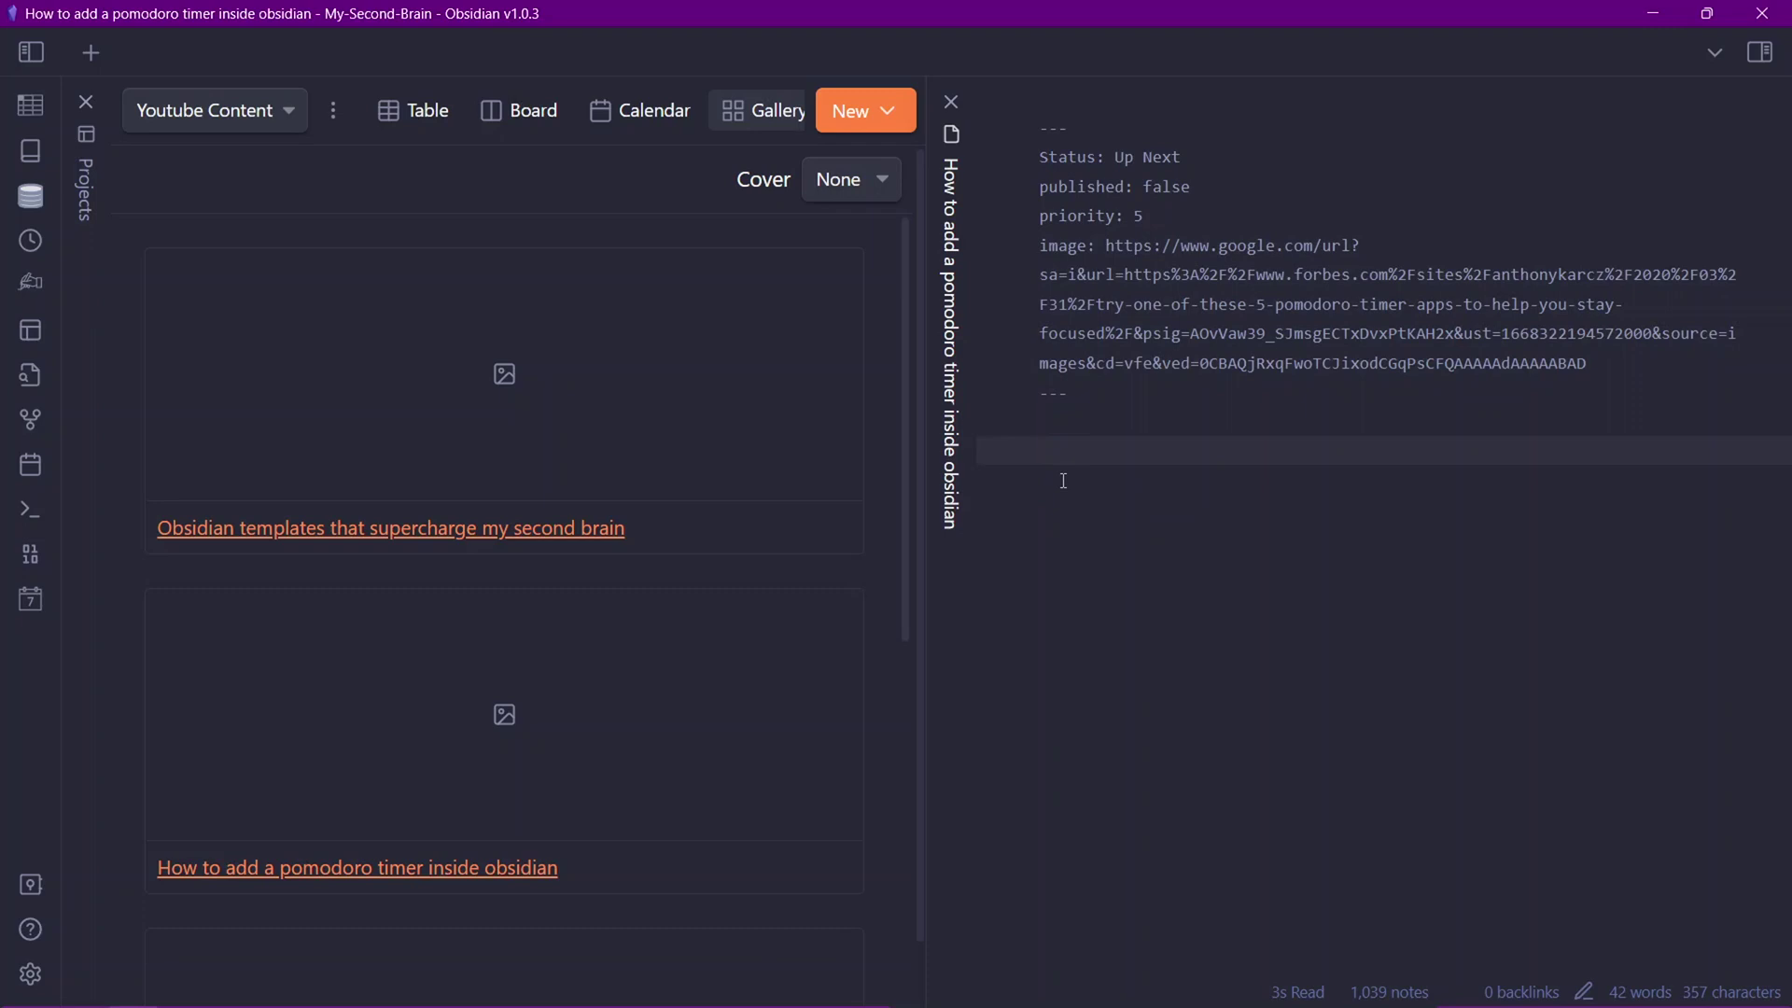
{"action": "key", "text": "ctrl+w"}
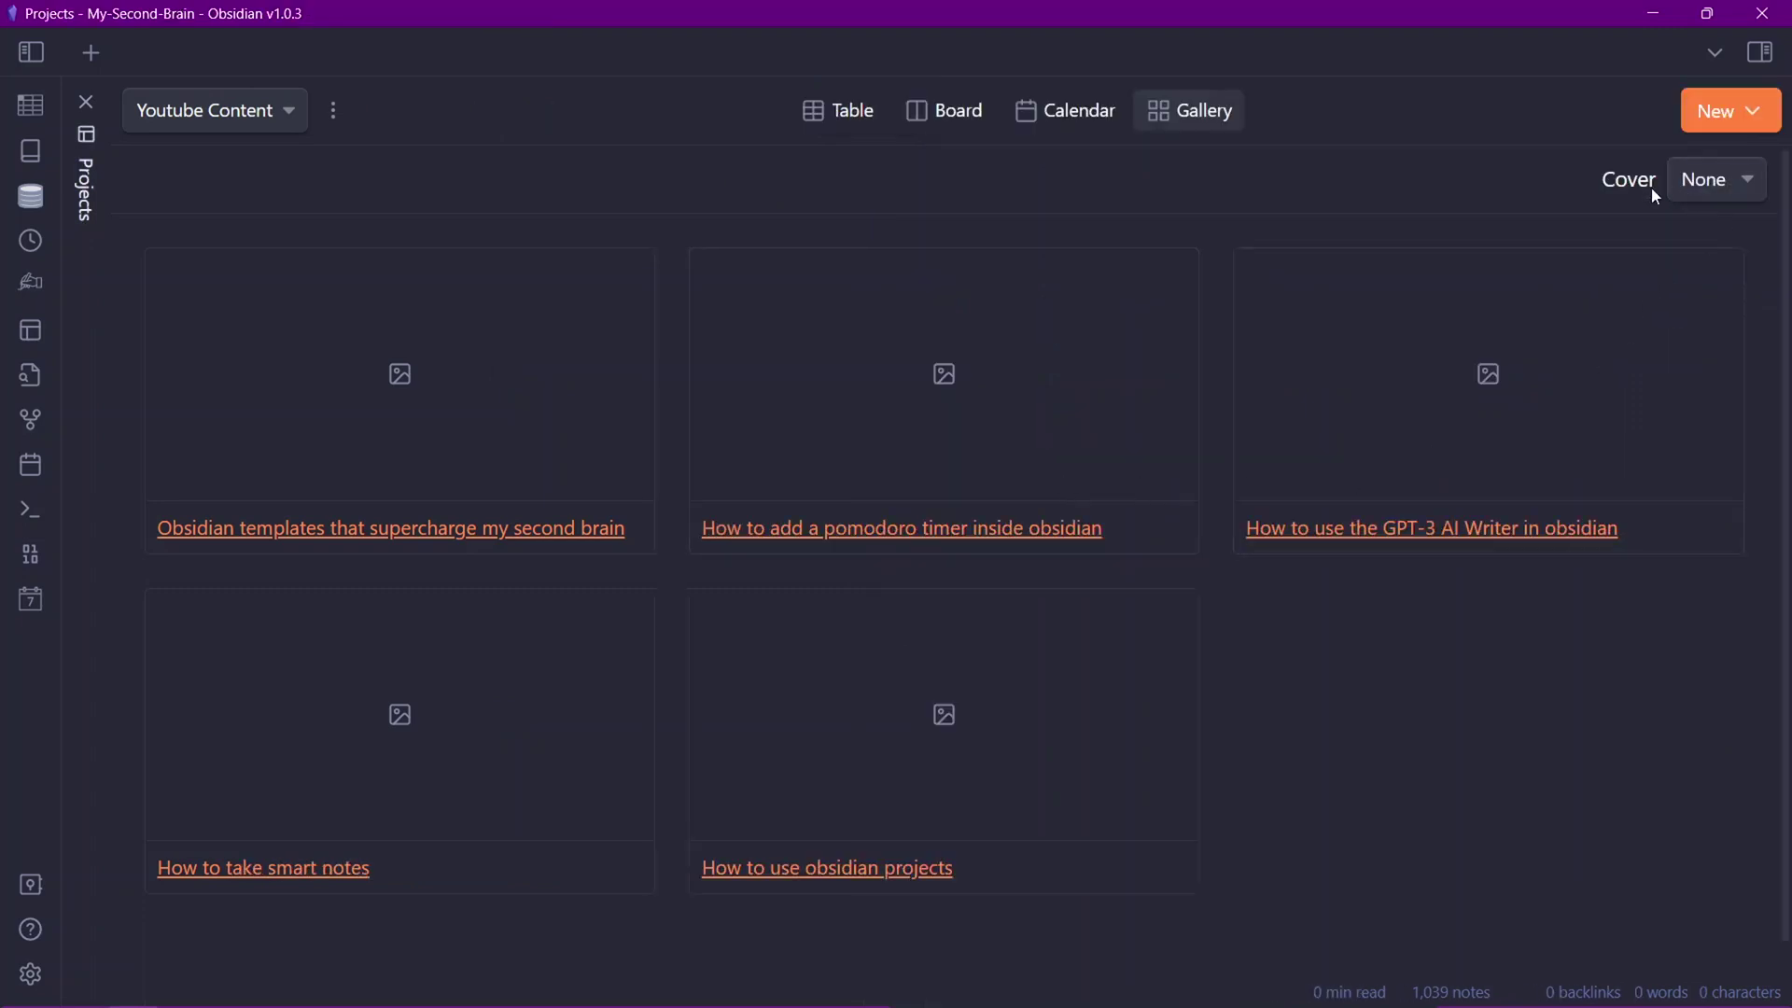
Set the Gallery view's cover field to image
{"action": "left_click", "coordinate": [1734, 182]}
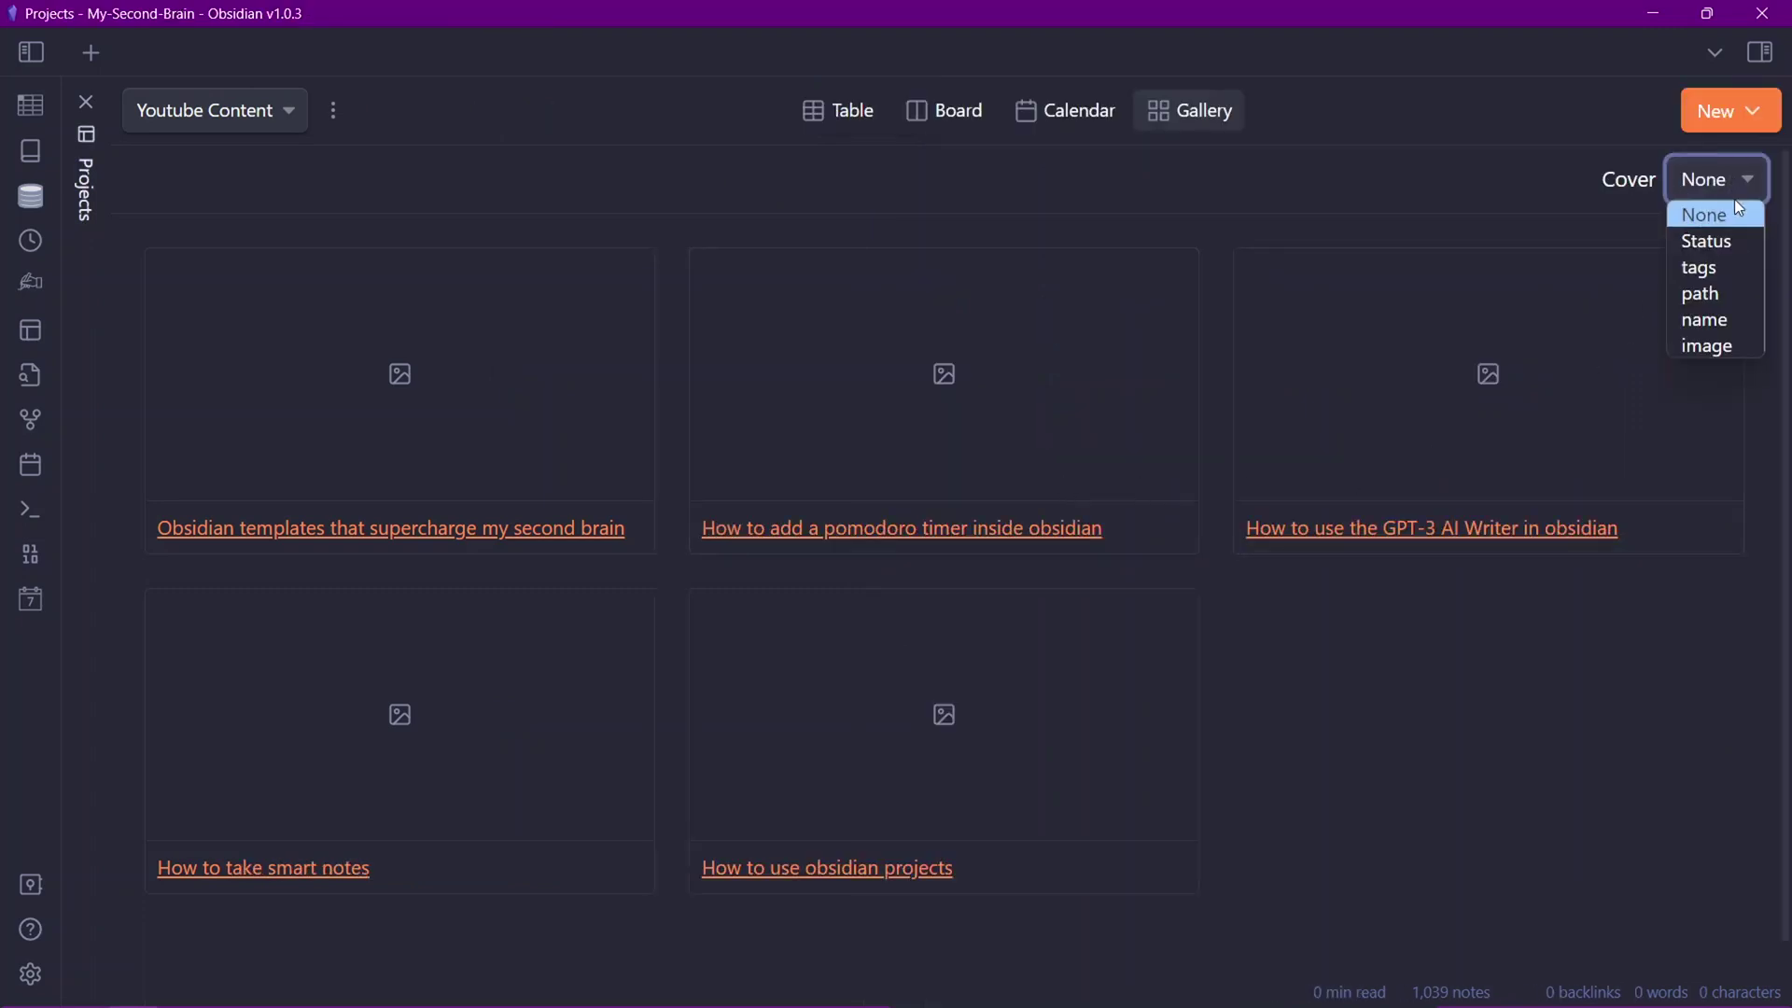
{"action": "left_click", "coordinate": [1733, 345]}
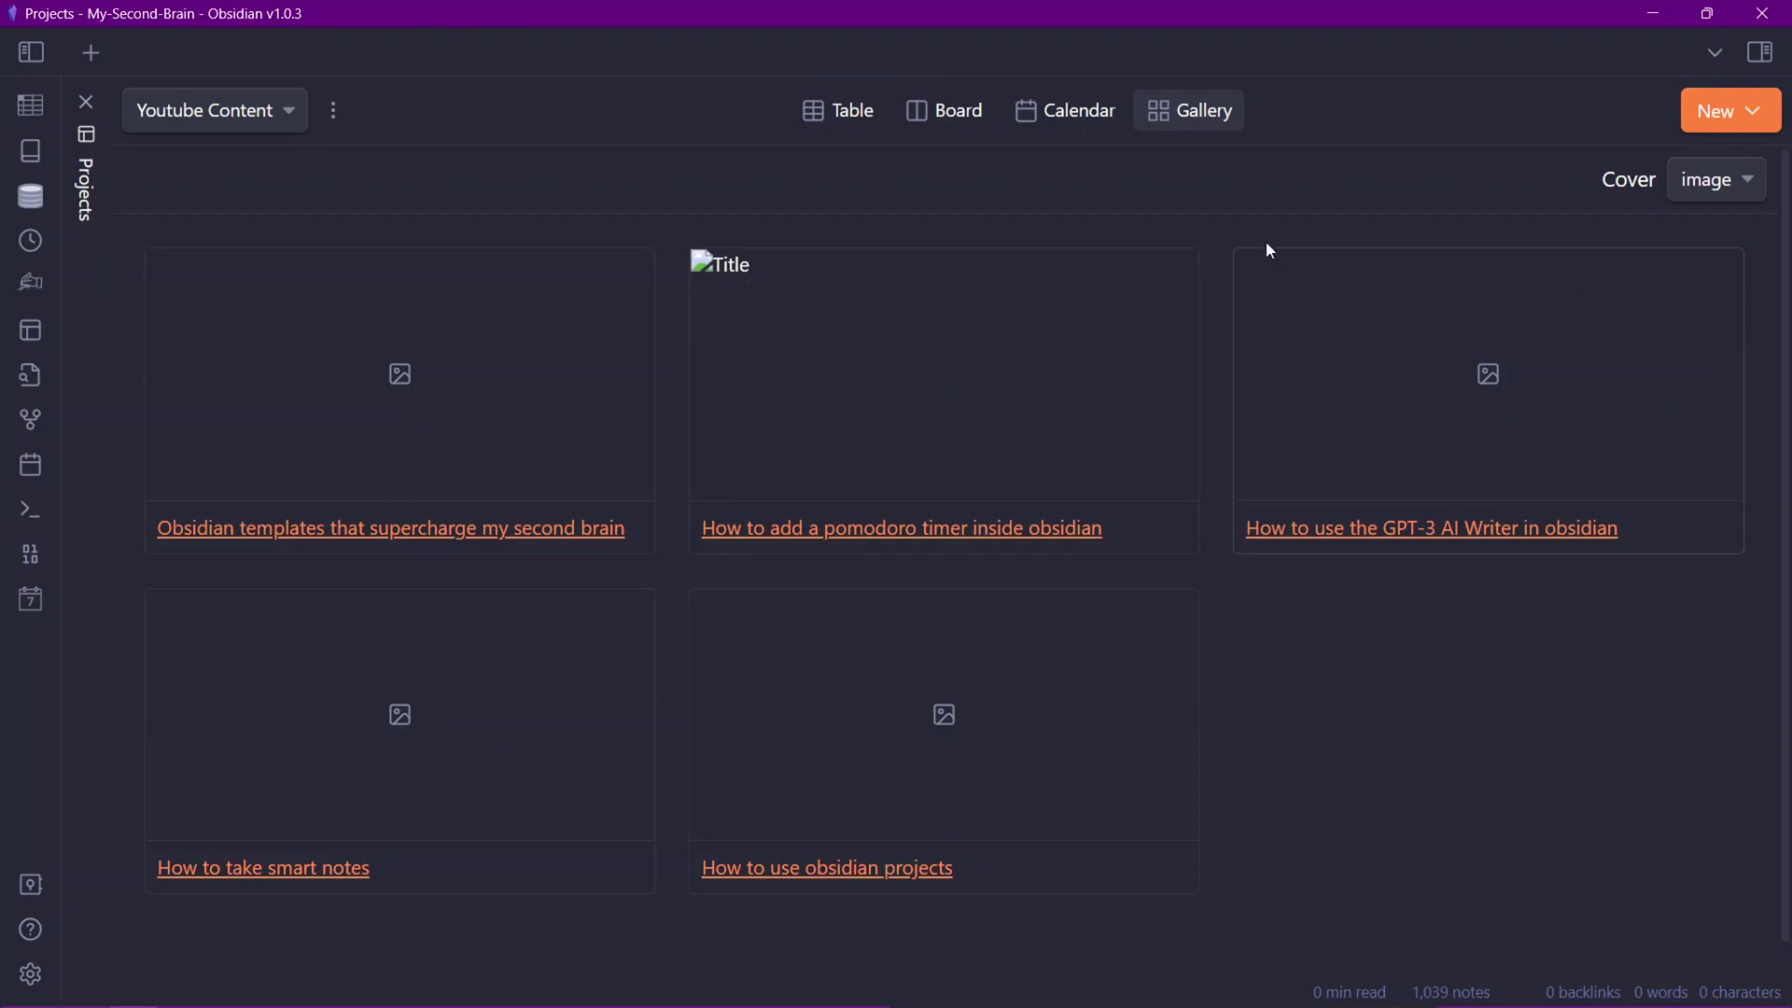
{"action": "left_click", "coordinate": [1749, 181]}
{"action": "left_click", "coordinate": [1749, 181]}
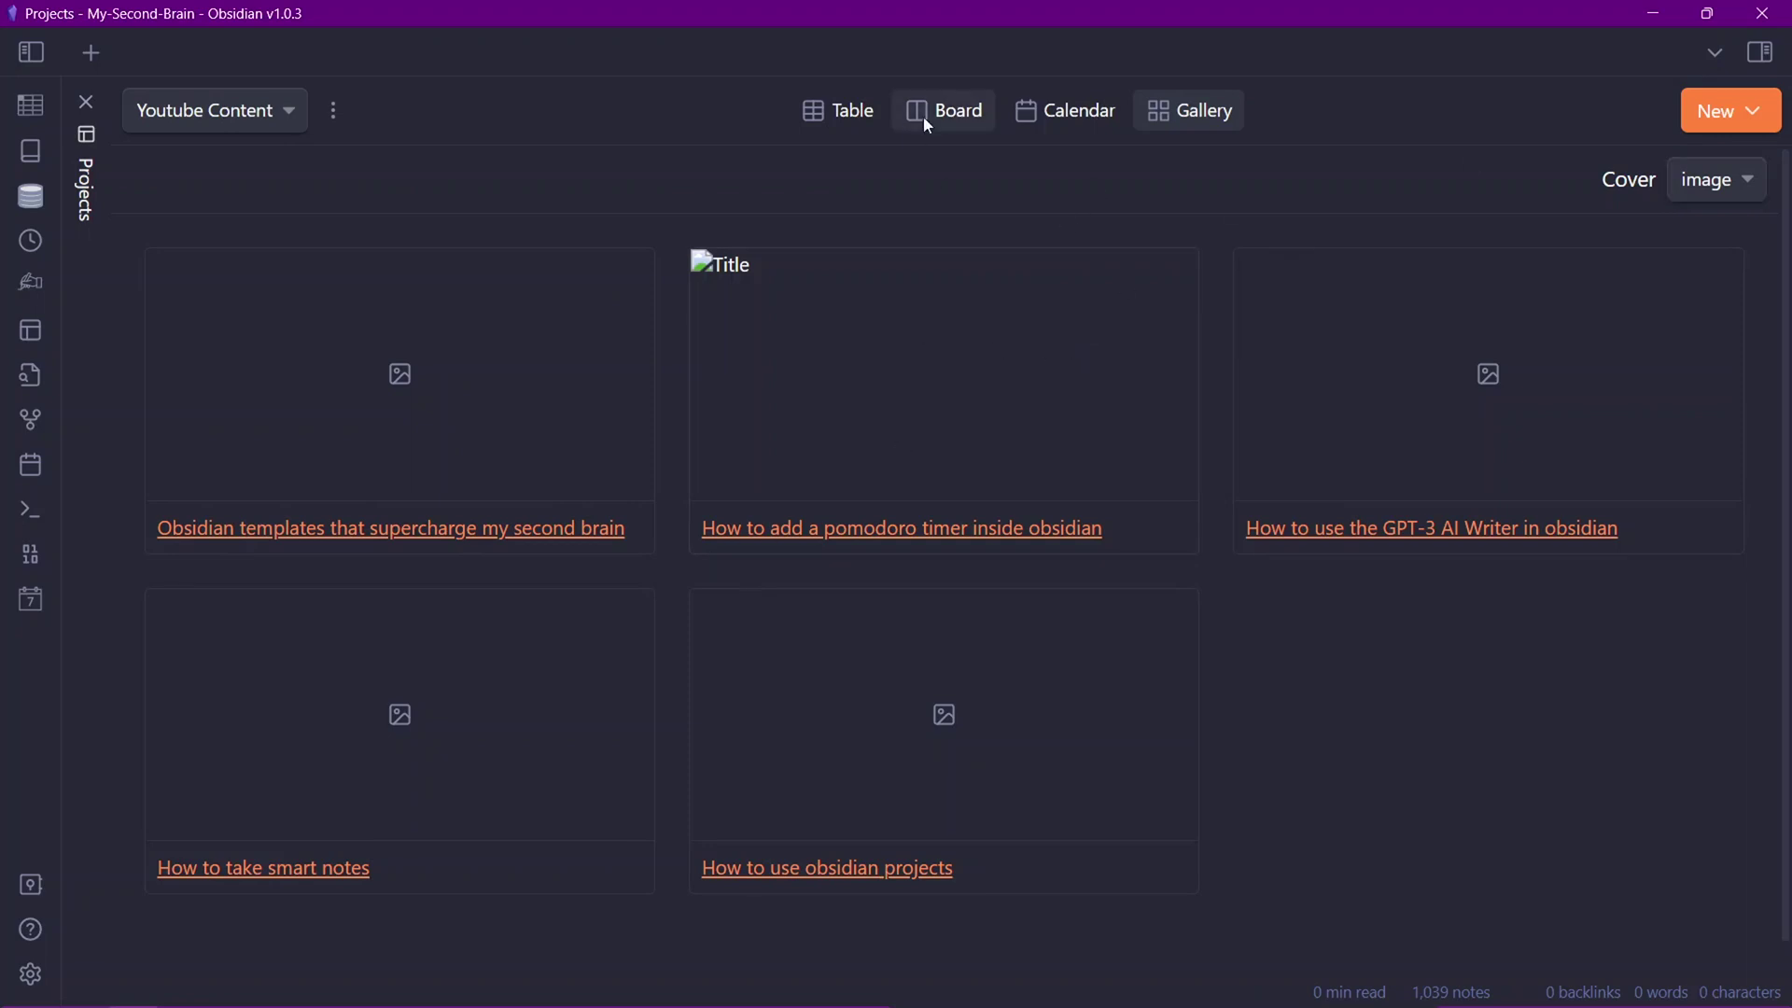
{"action": "left_click", "coordinate": [961, 120]}
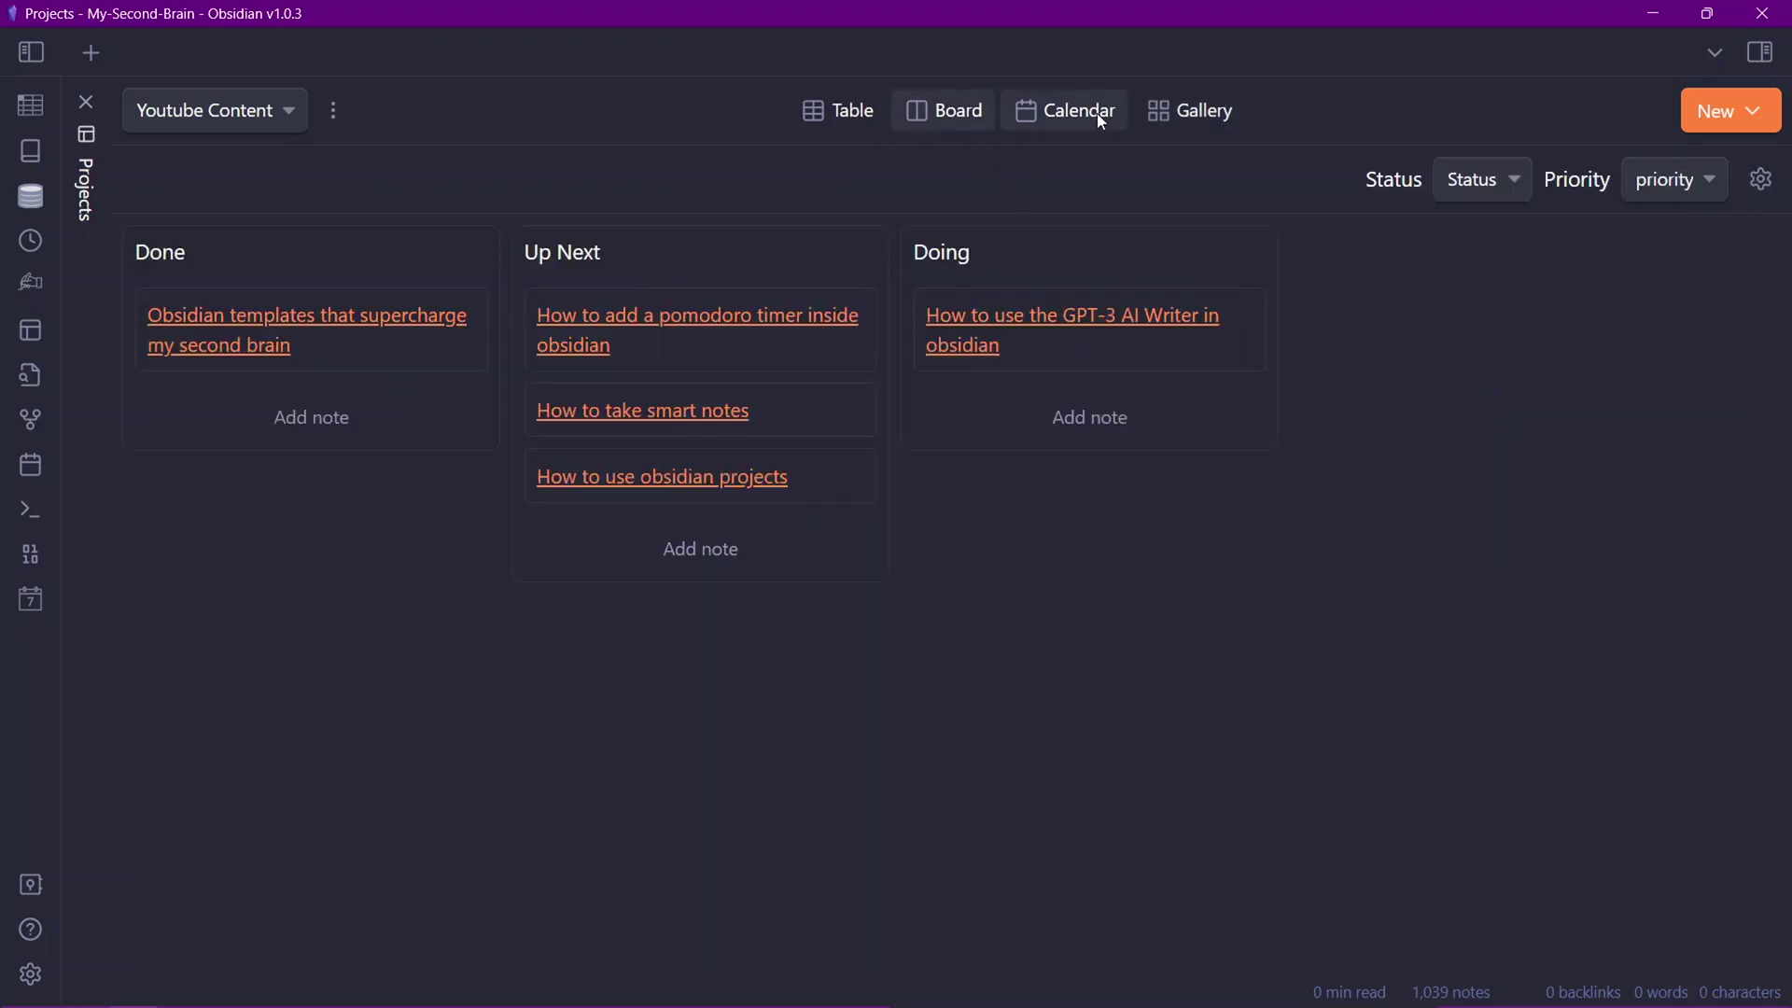
{"action": "left_click", "coordinate": [1083, 115]}
{"action": "left_click", "coordinate": [938, 112]}
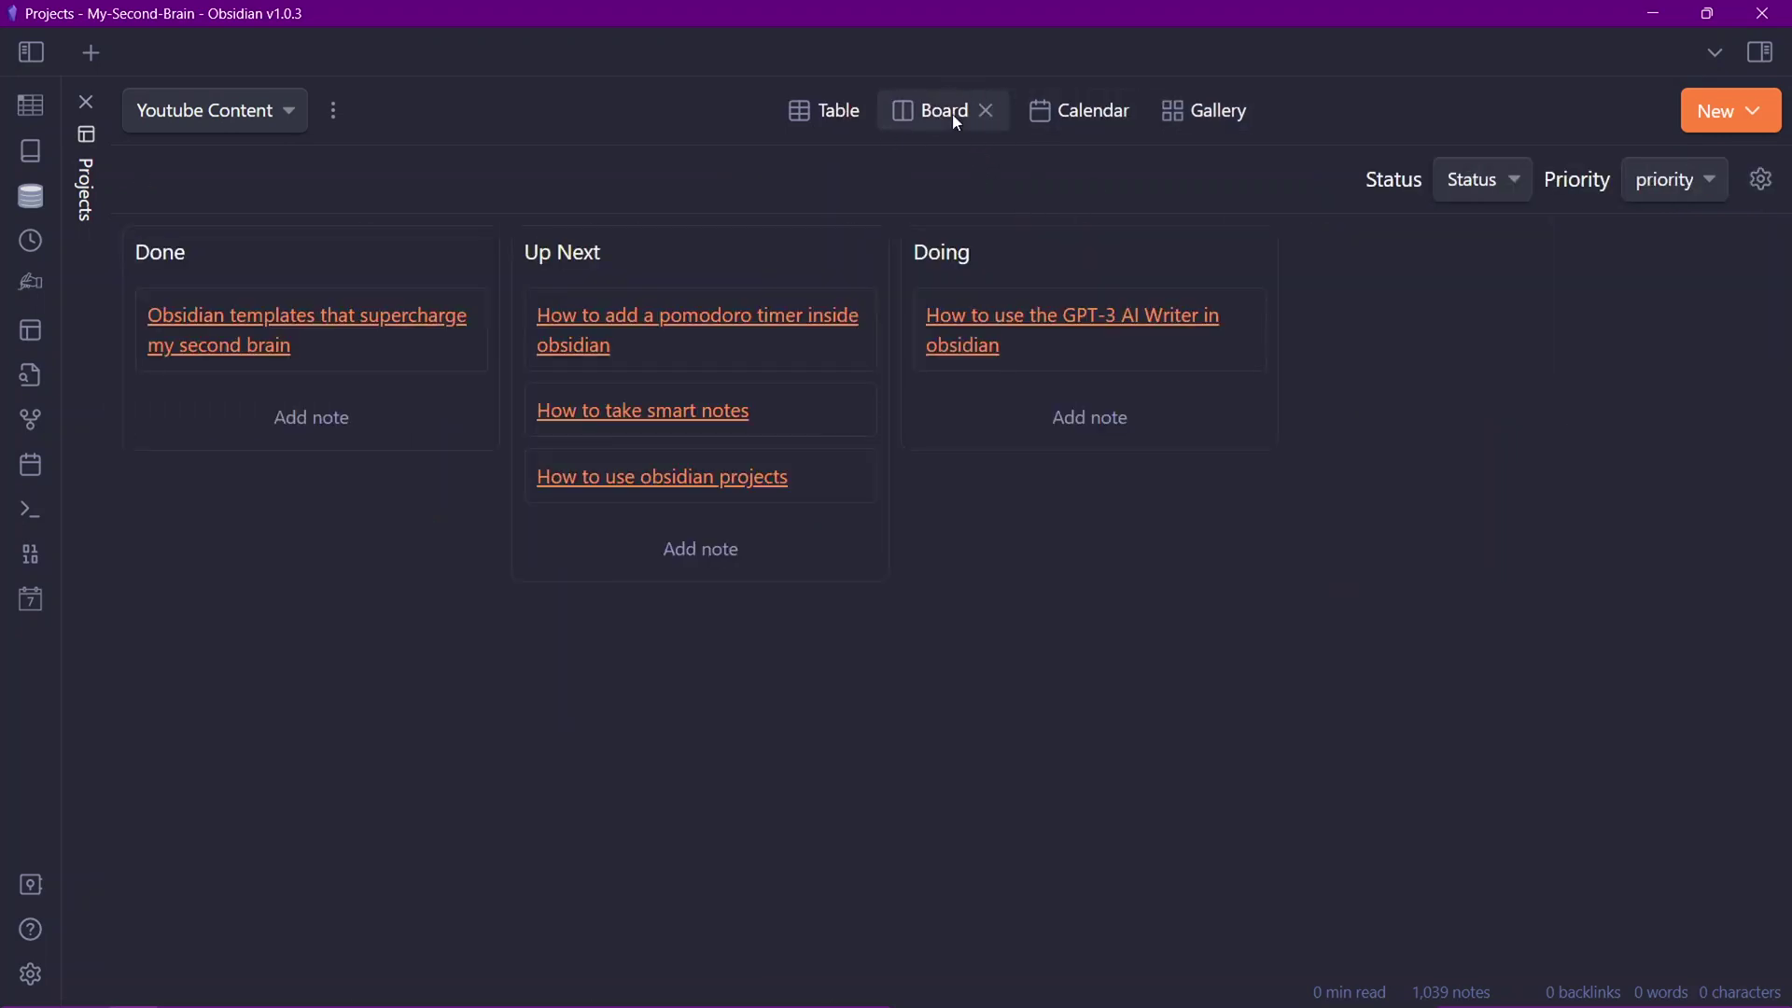
{"action": "left_click", "coordinate": [835, 120]}
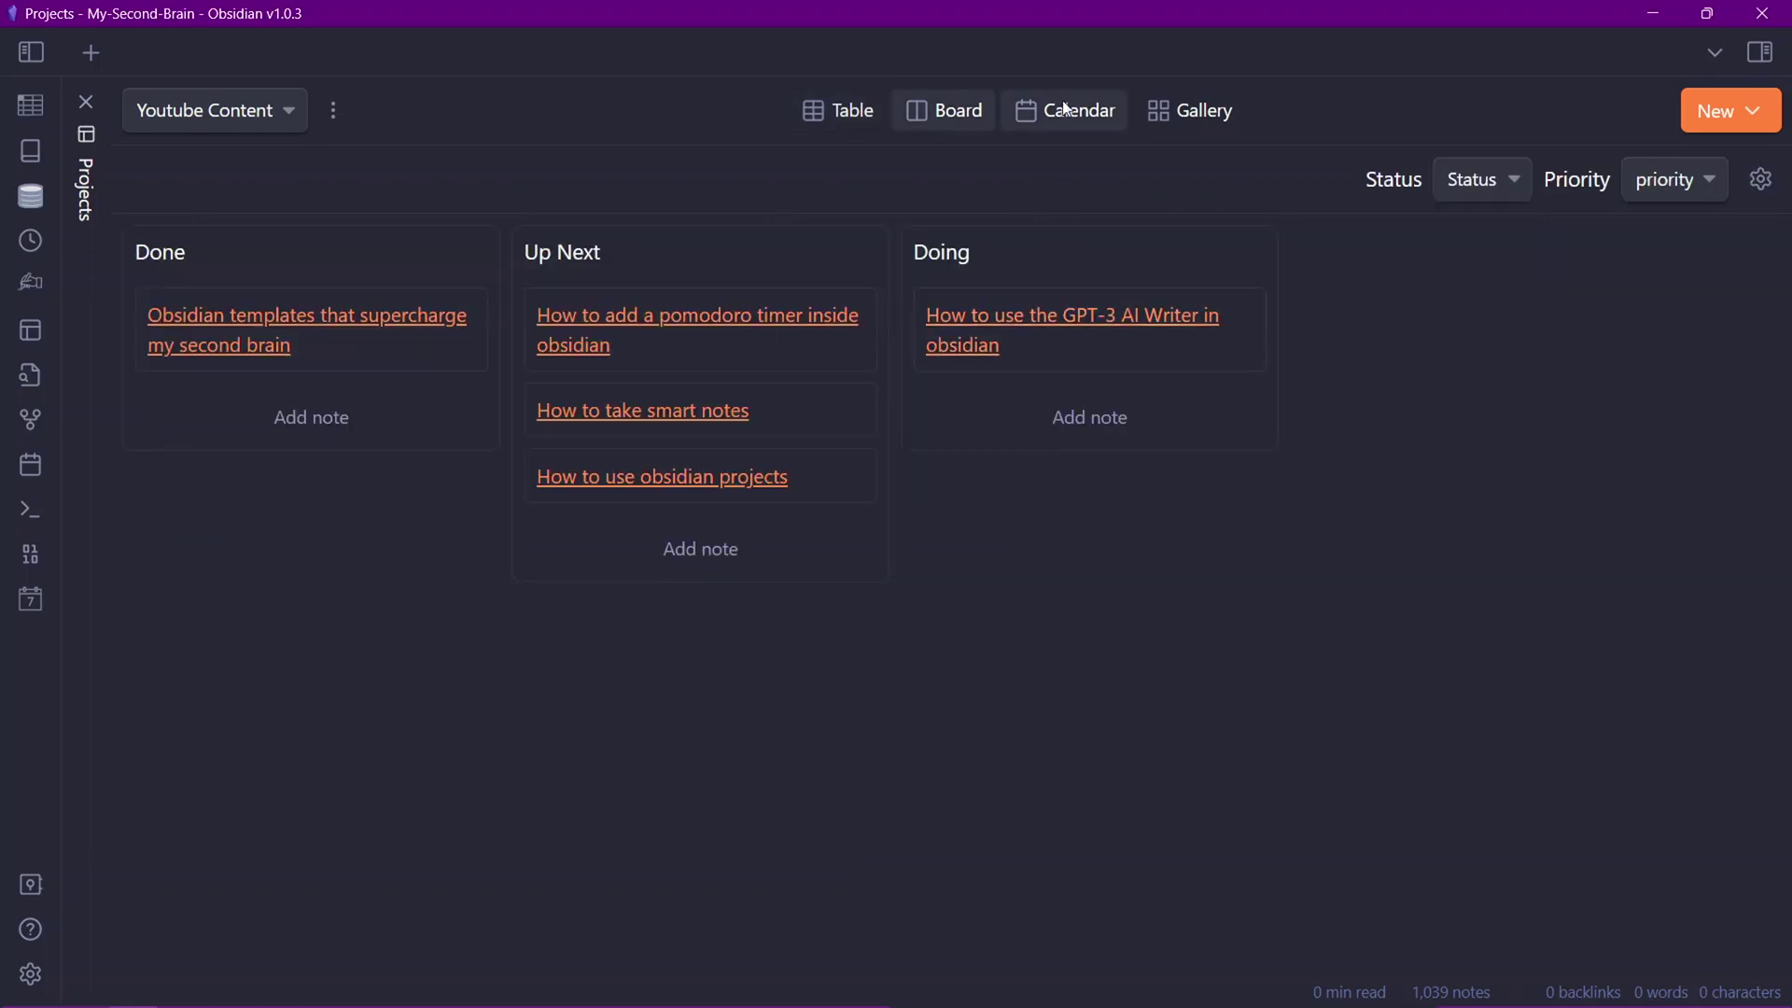
{"action": "left_click", "coordinate": [842, 116]}
{"action": "left_click", "coordinate": [947, 119]}
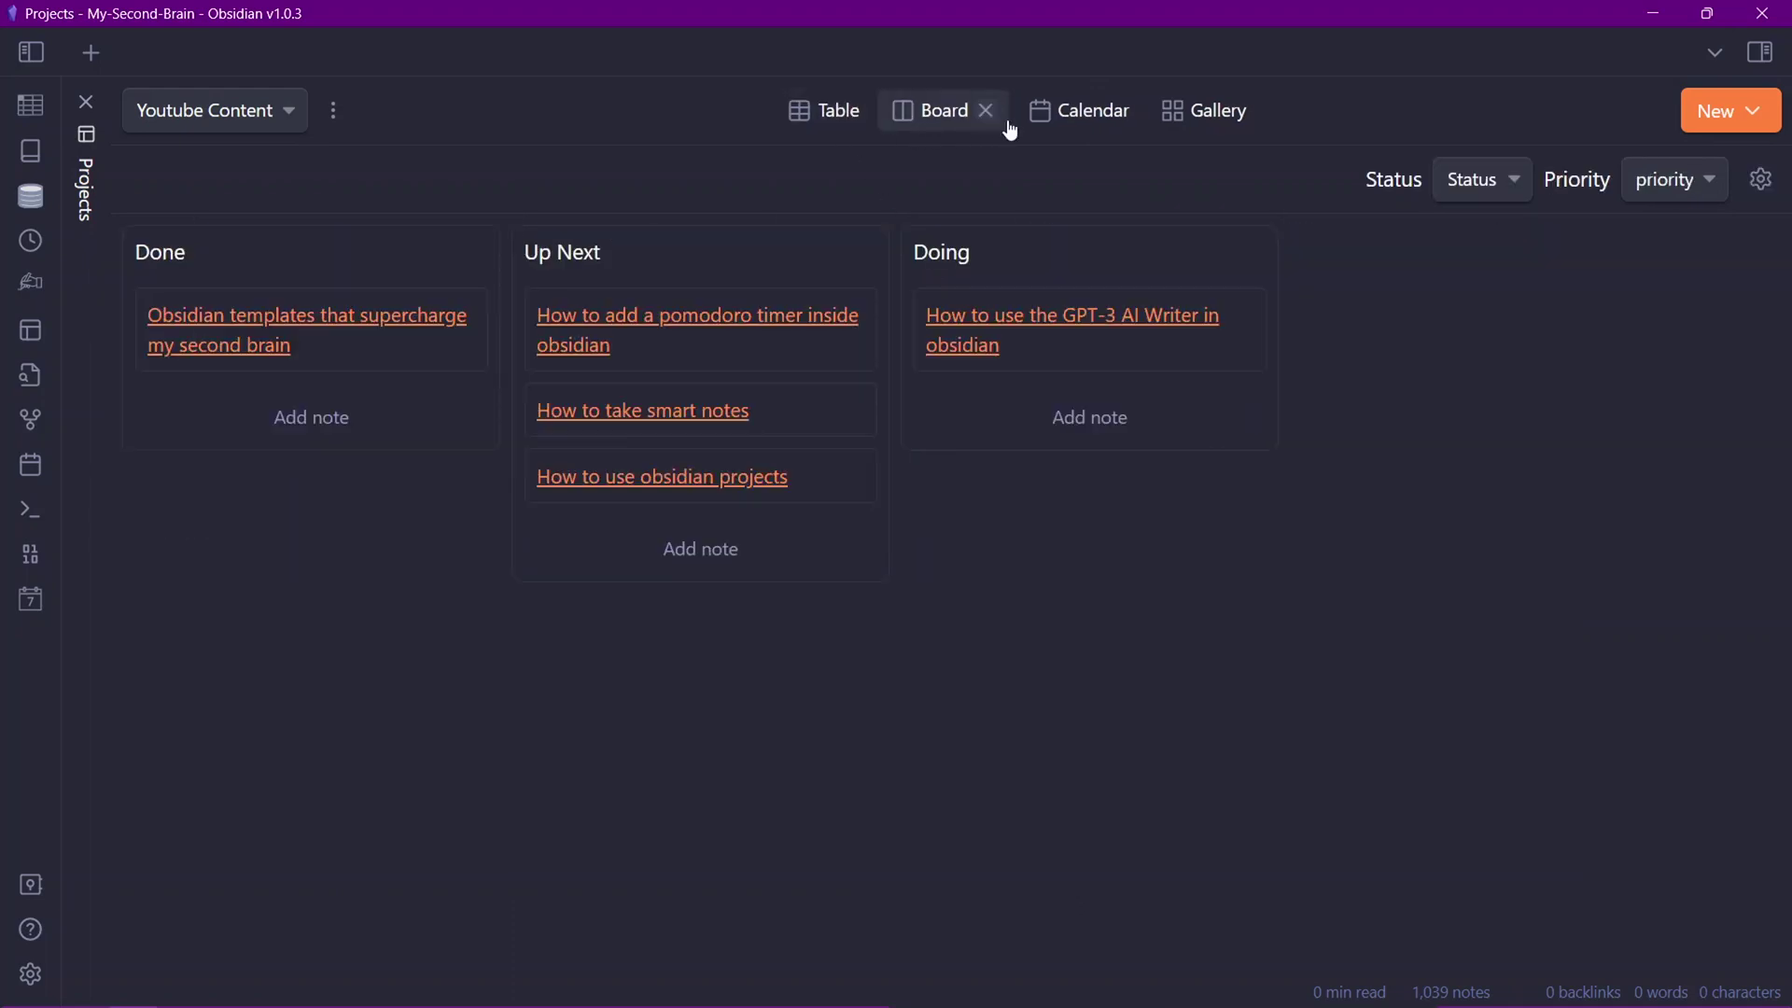
{"action": "left_click", "coordinate": [1053, 128]}
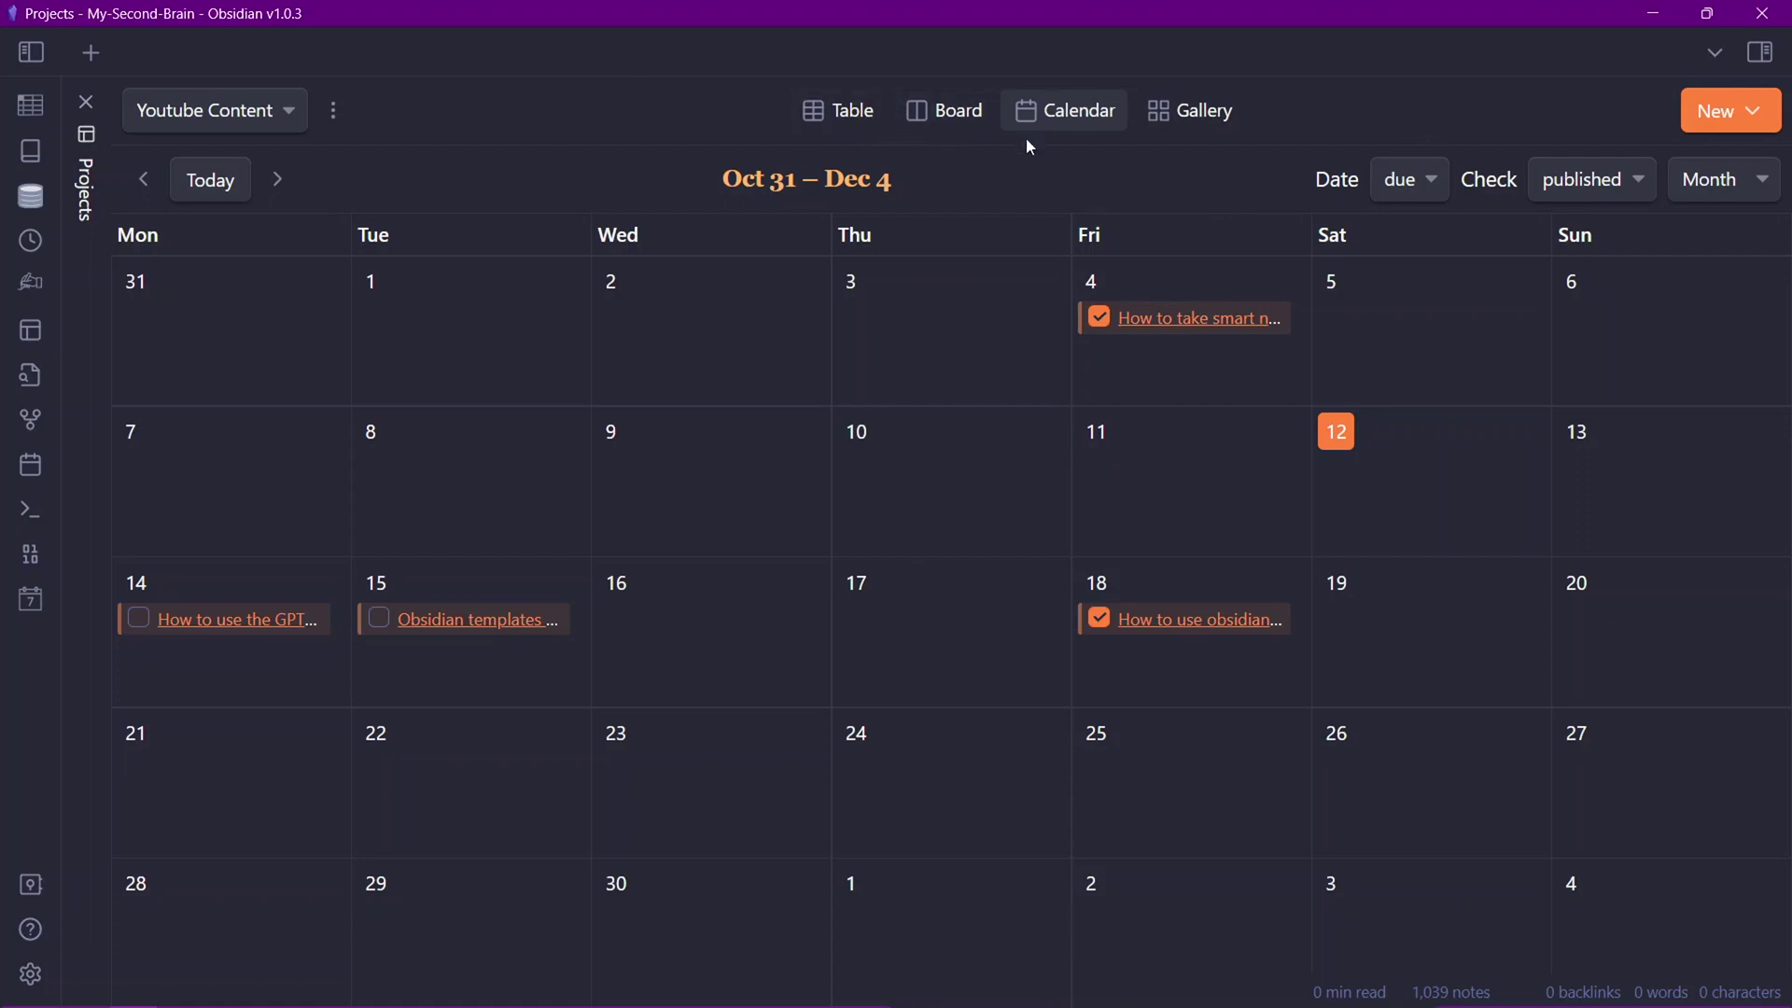
{"action": "left_click", "coordinate": [1744, 111]}
{"action": "left_click", "coordinate": [1190, 110]}
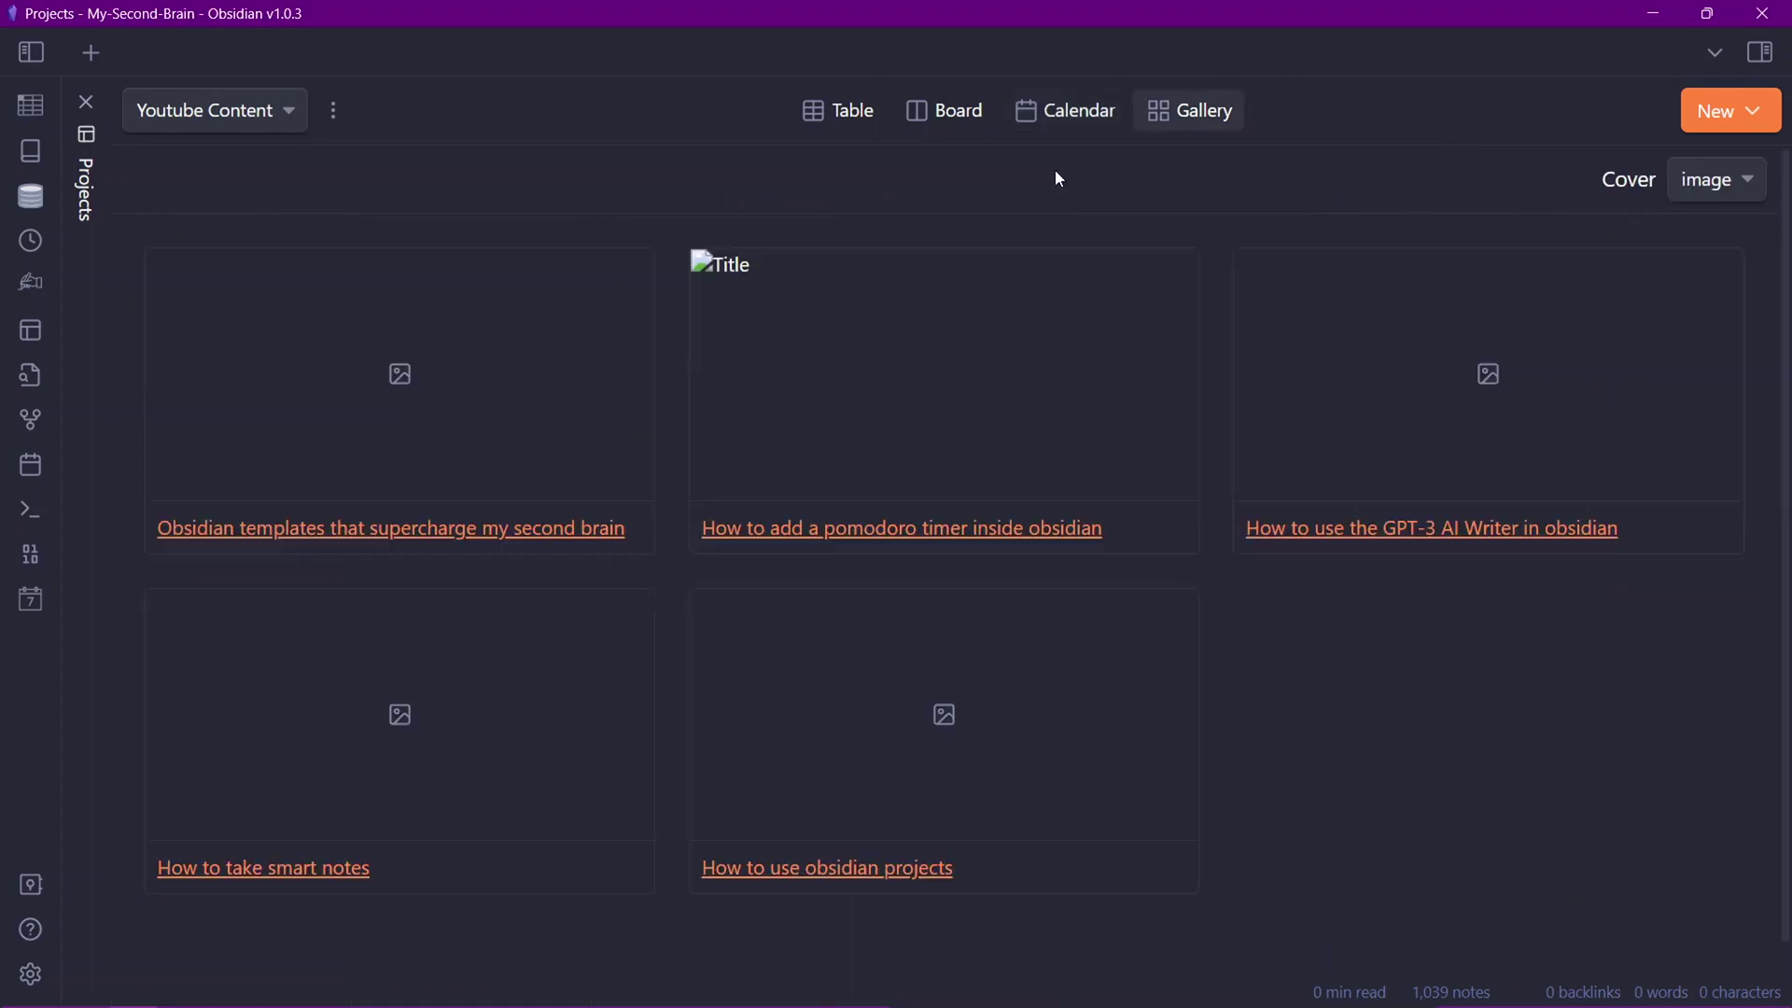